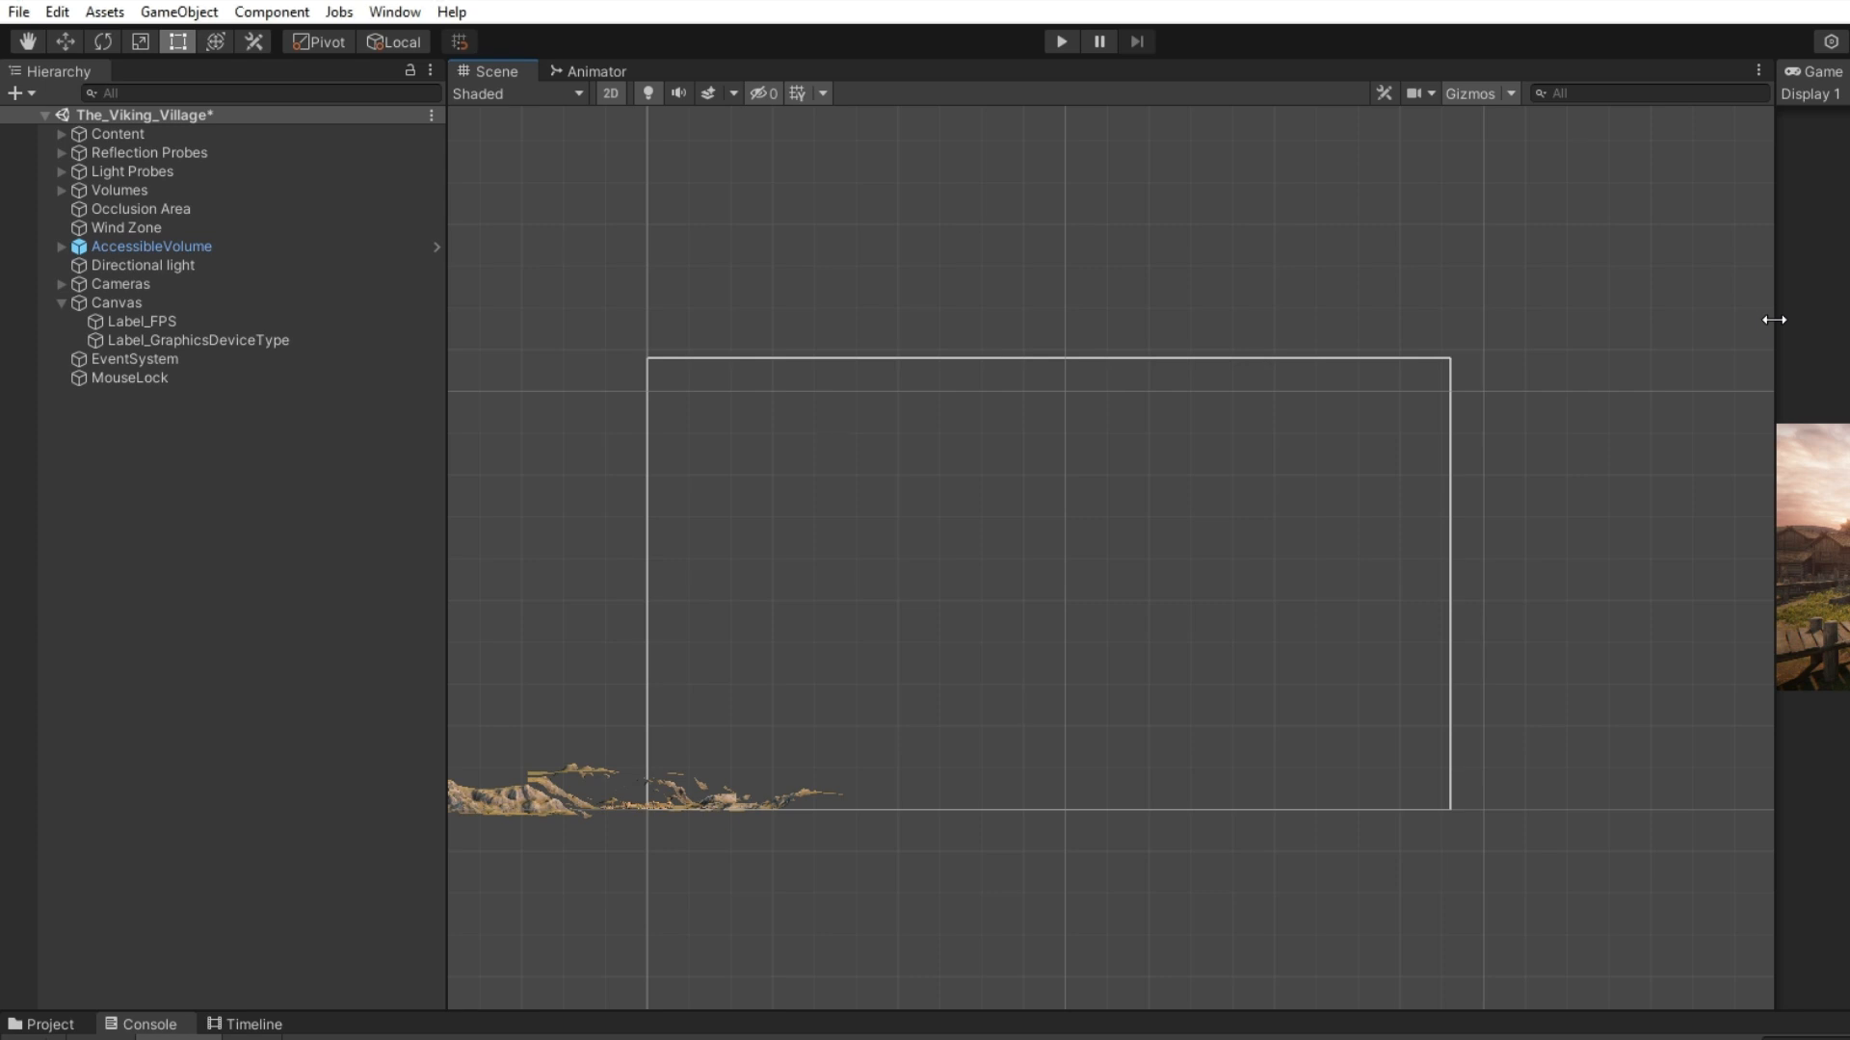
Step: Maximize the Game view, play-test the Viking Village scene in it, and stop the playback
left_click_drag(1774, 319, 375, 334)
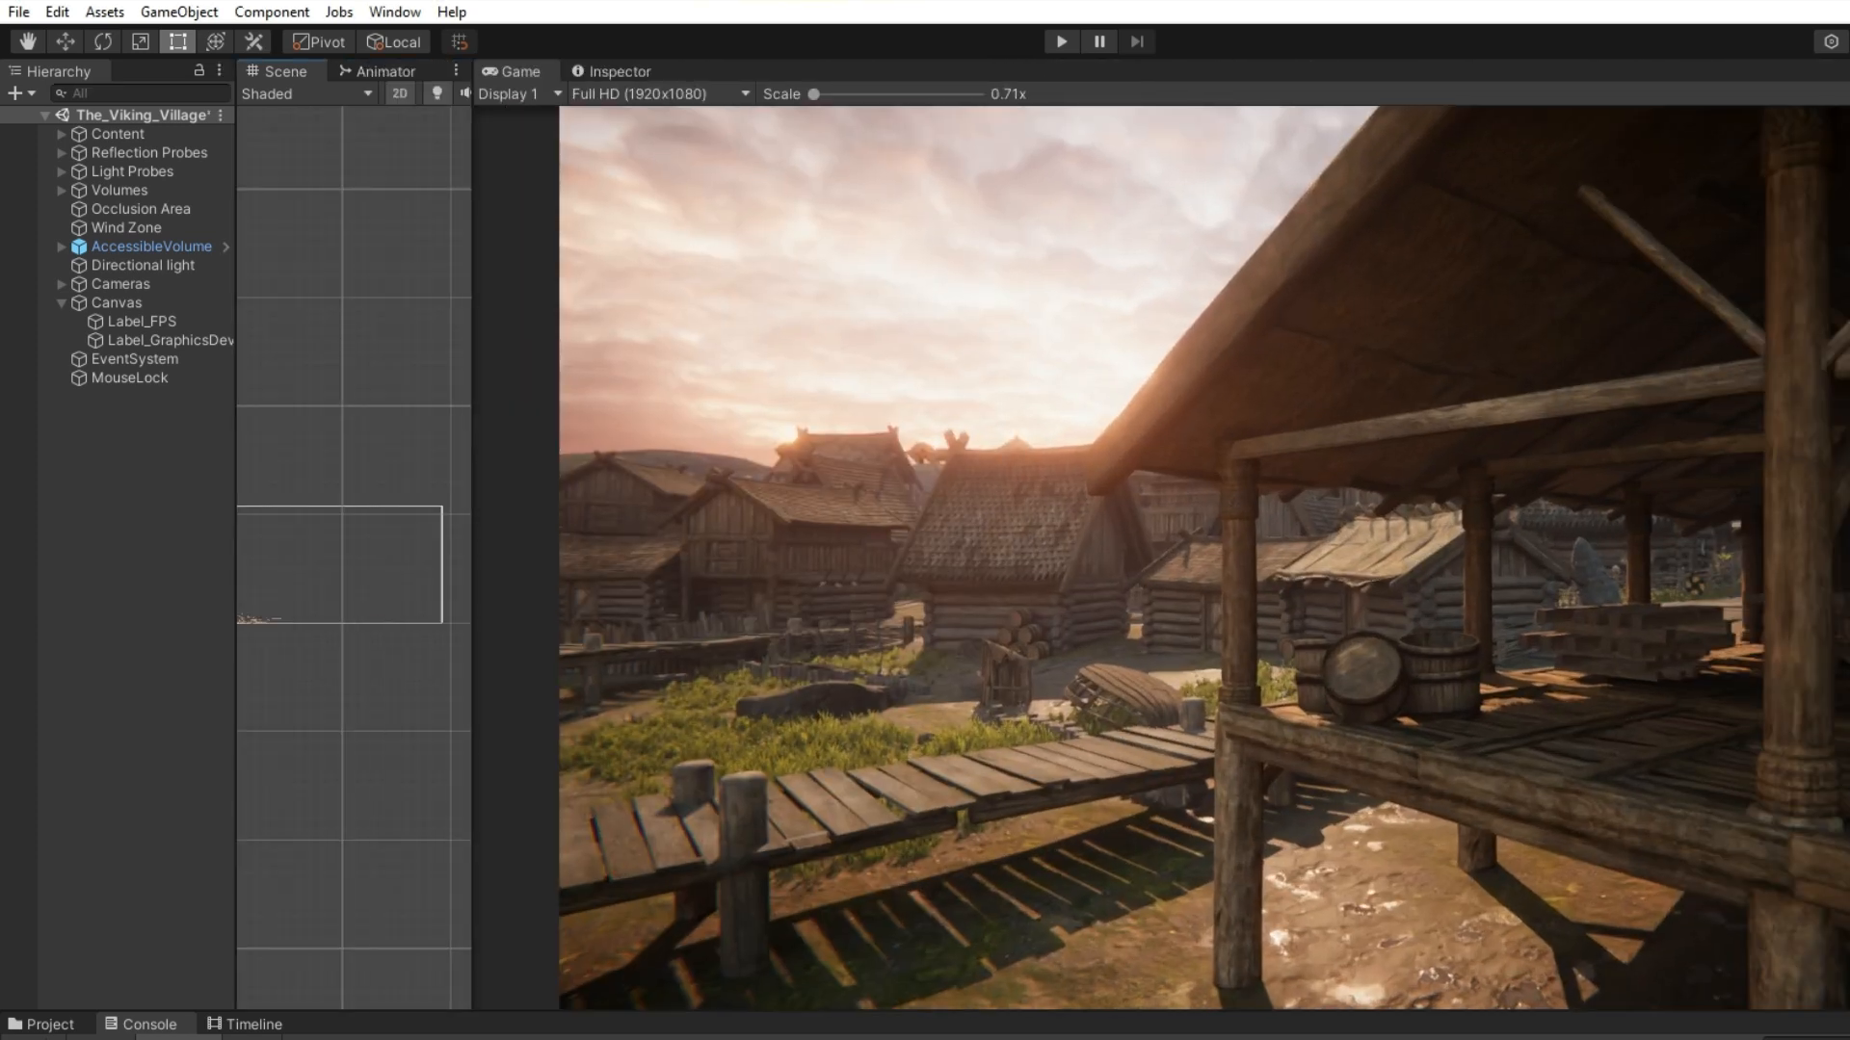
key("shift+space")
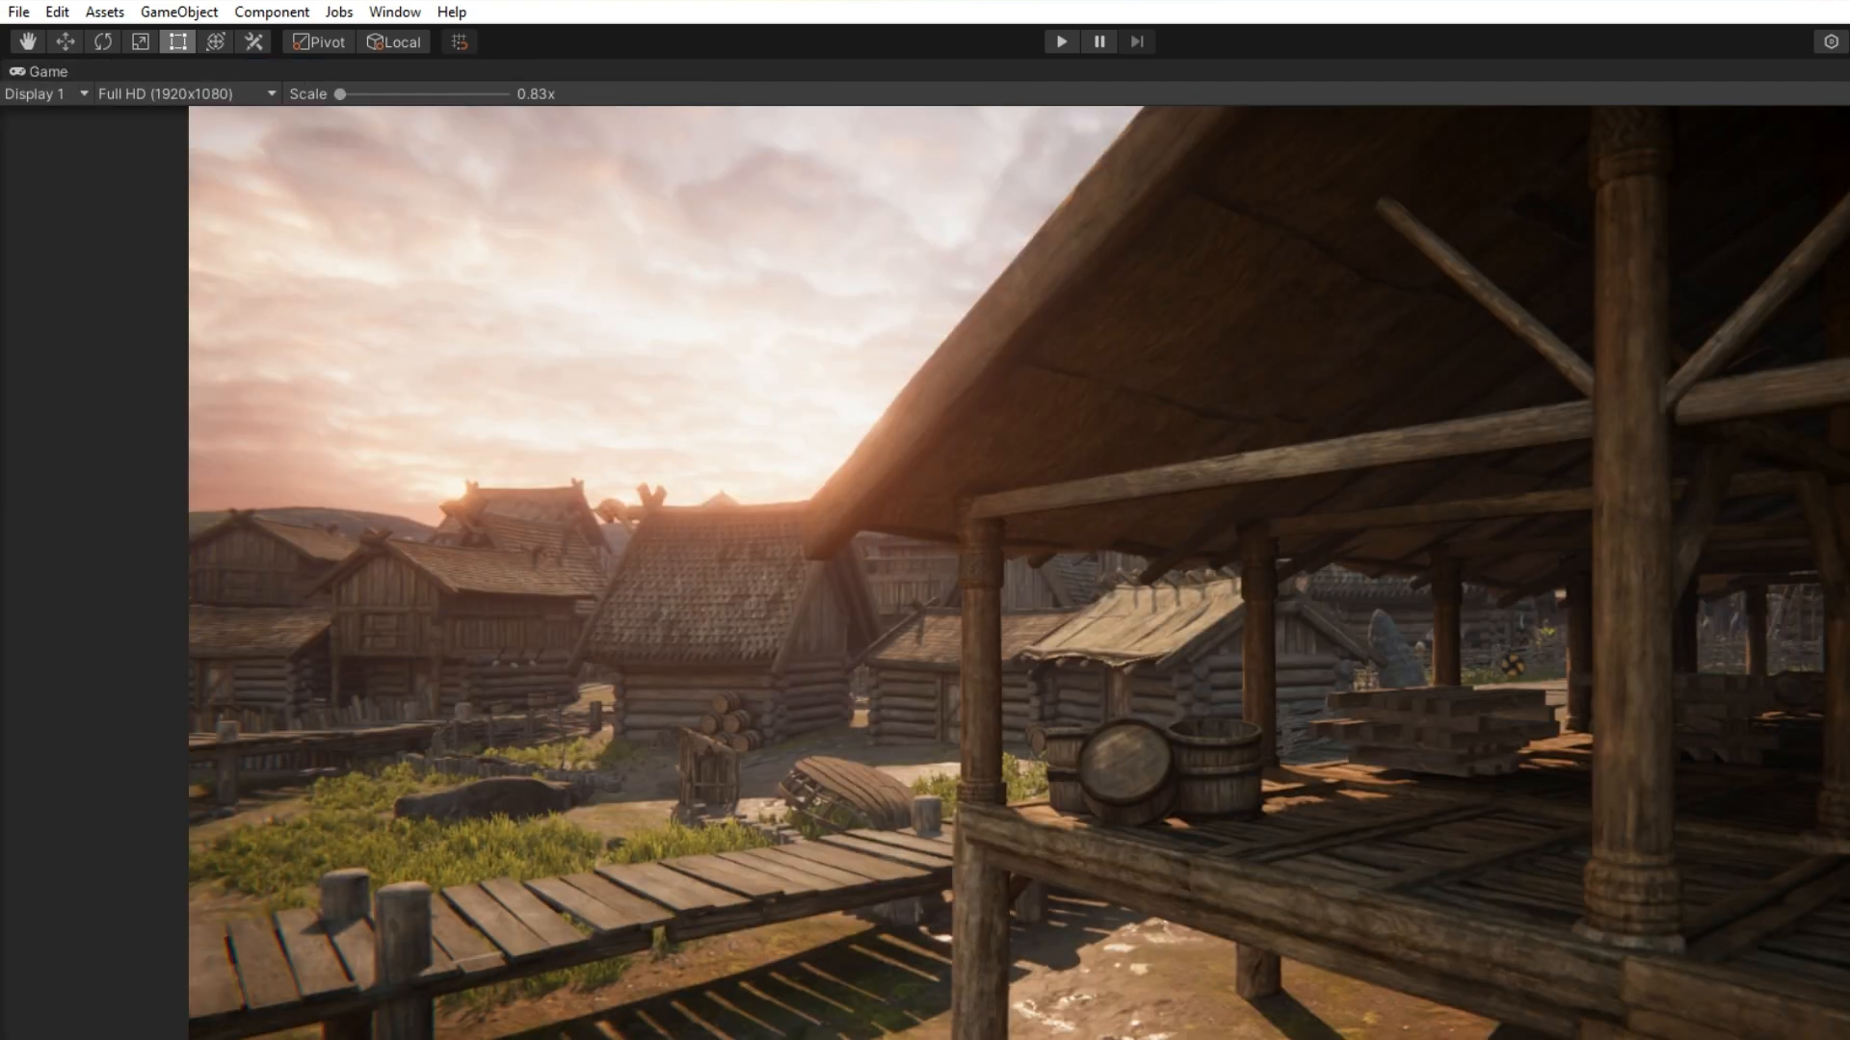
left_click(1062, 42)
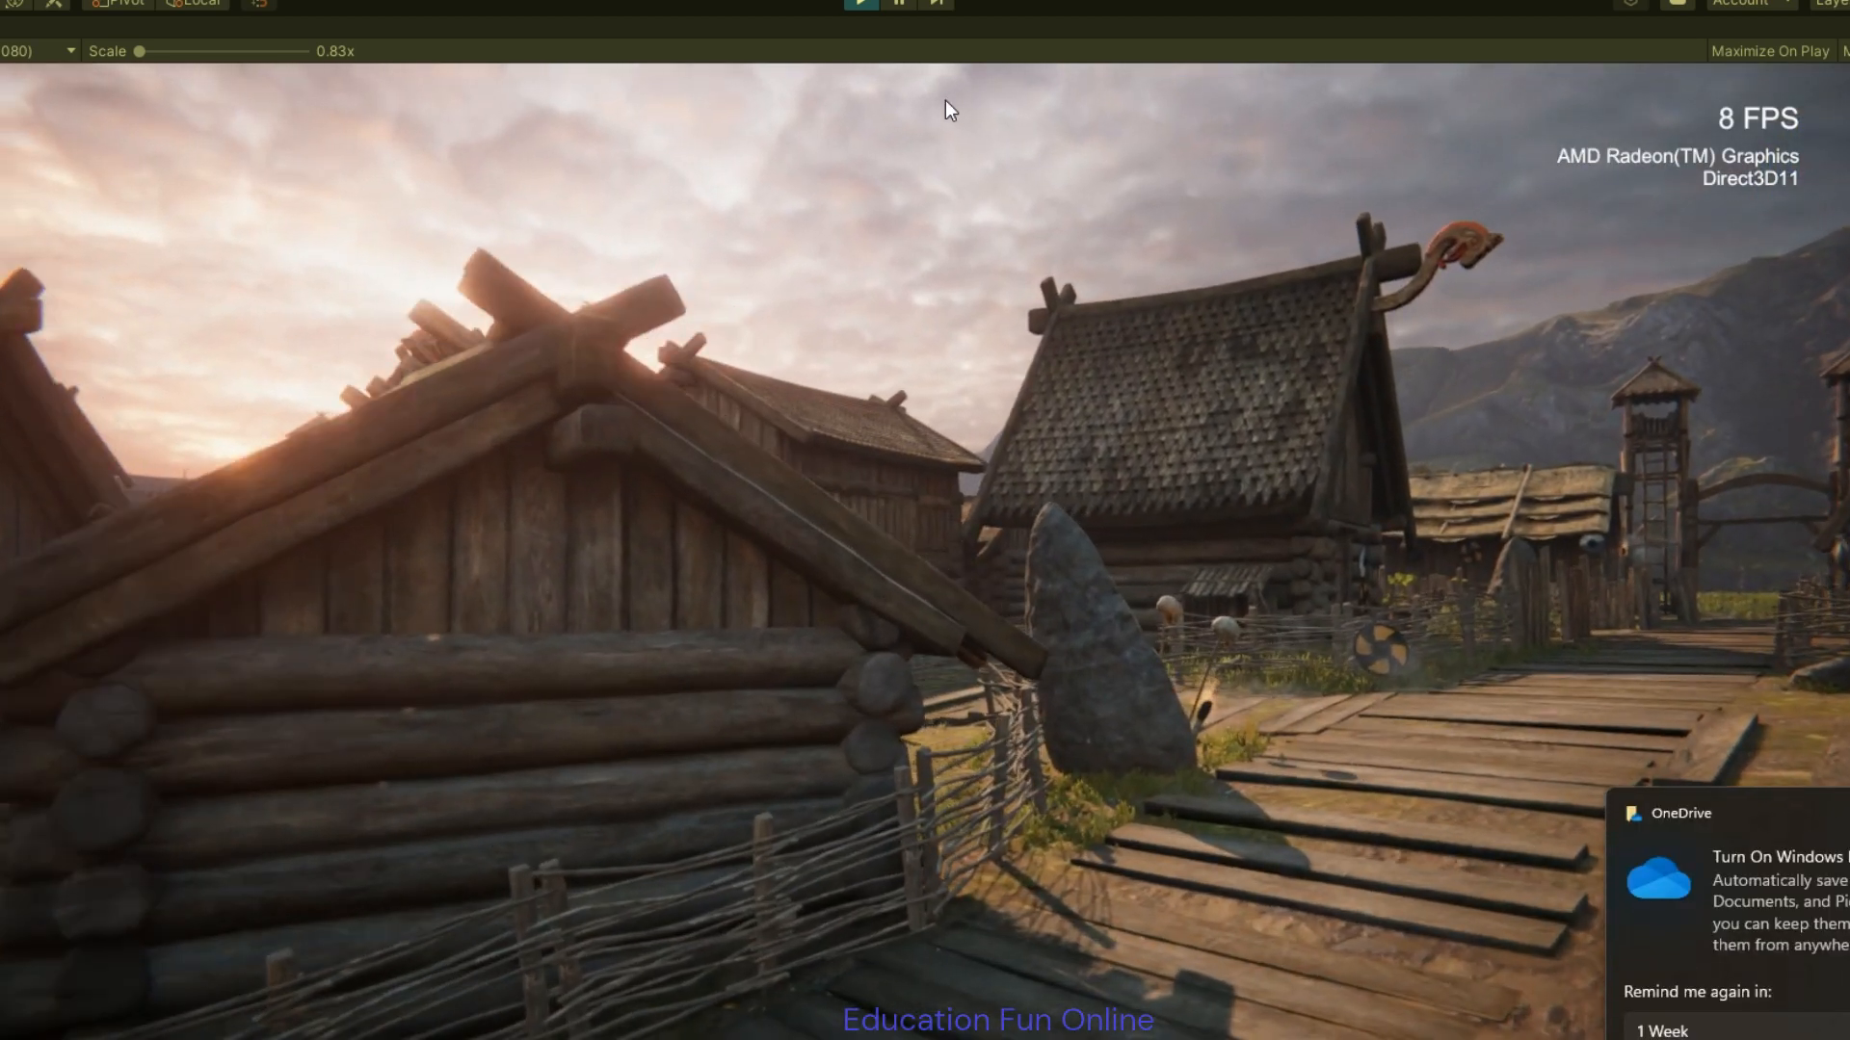
key("ctrl+p")
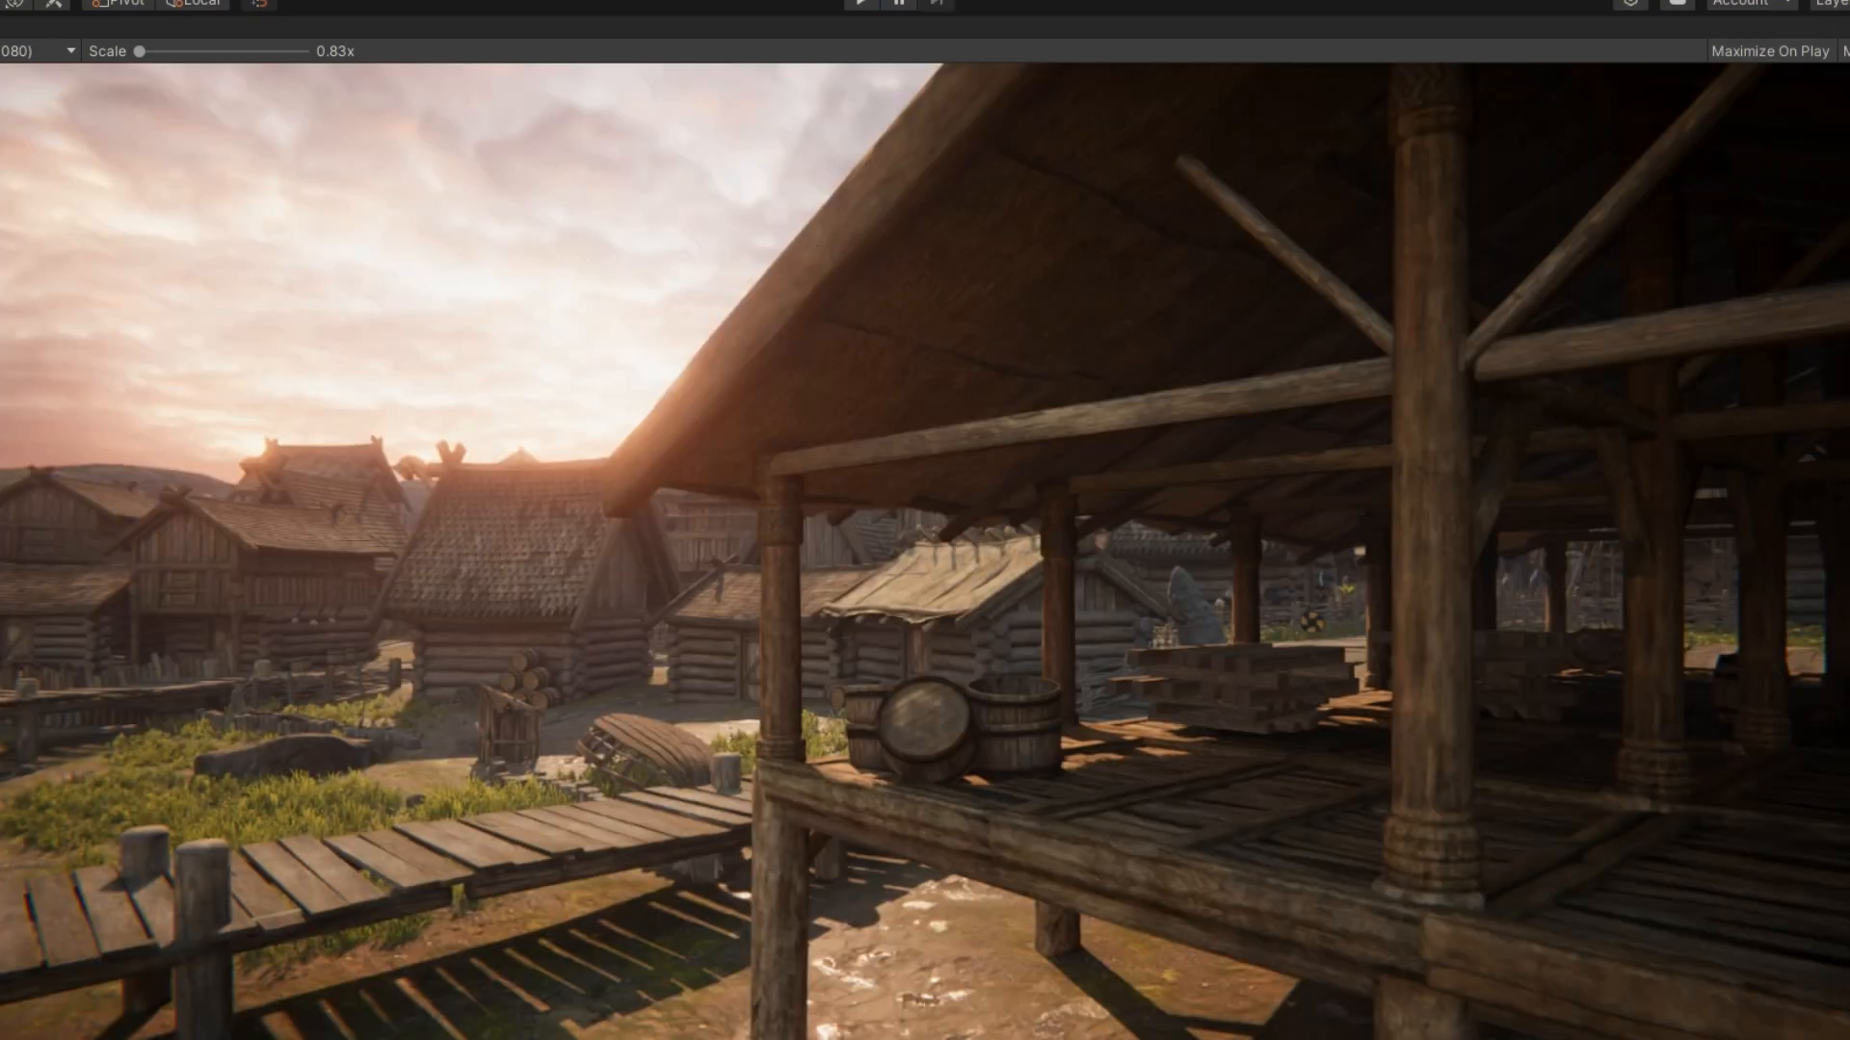
Step: Restore the Game view from its maximized state and widen the Scene view beside it
left_click(1848, 28)
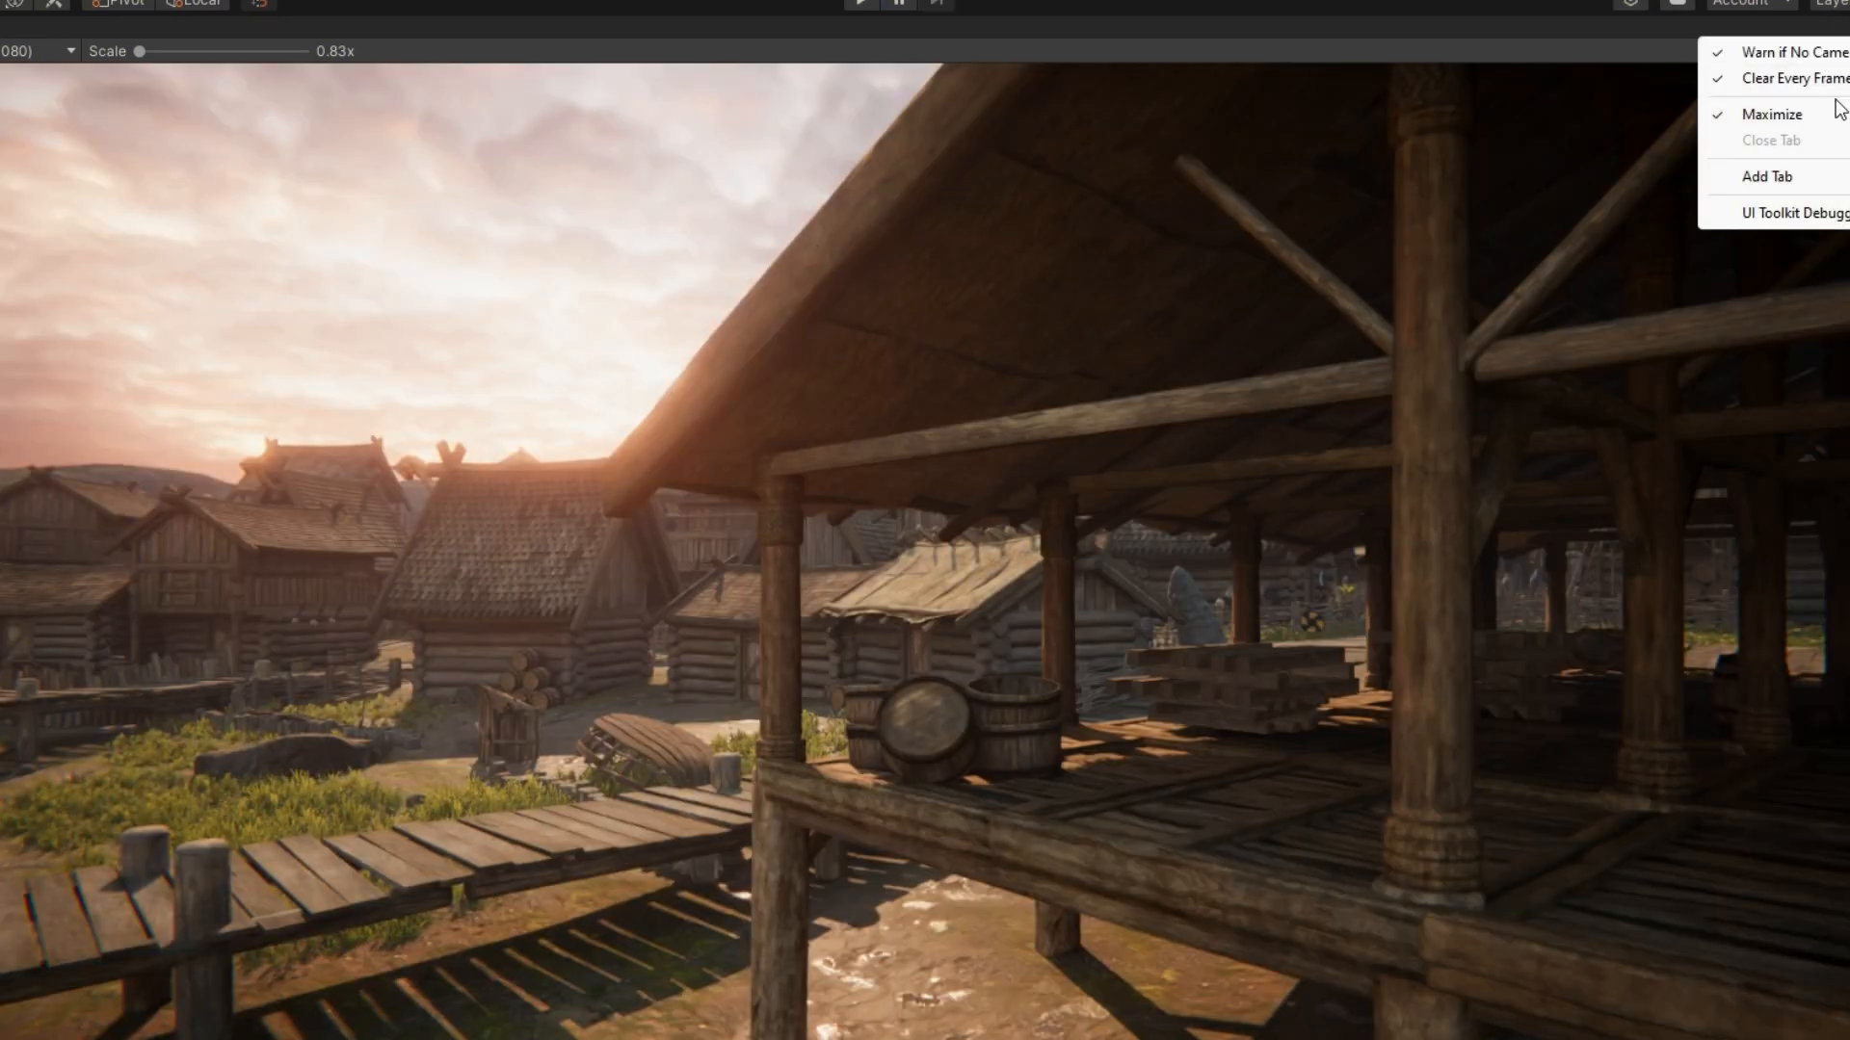
left_click(1755, 115)
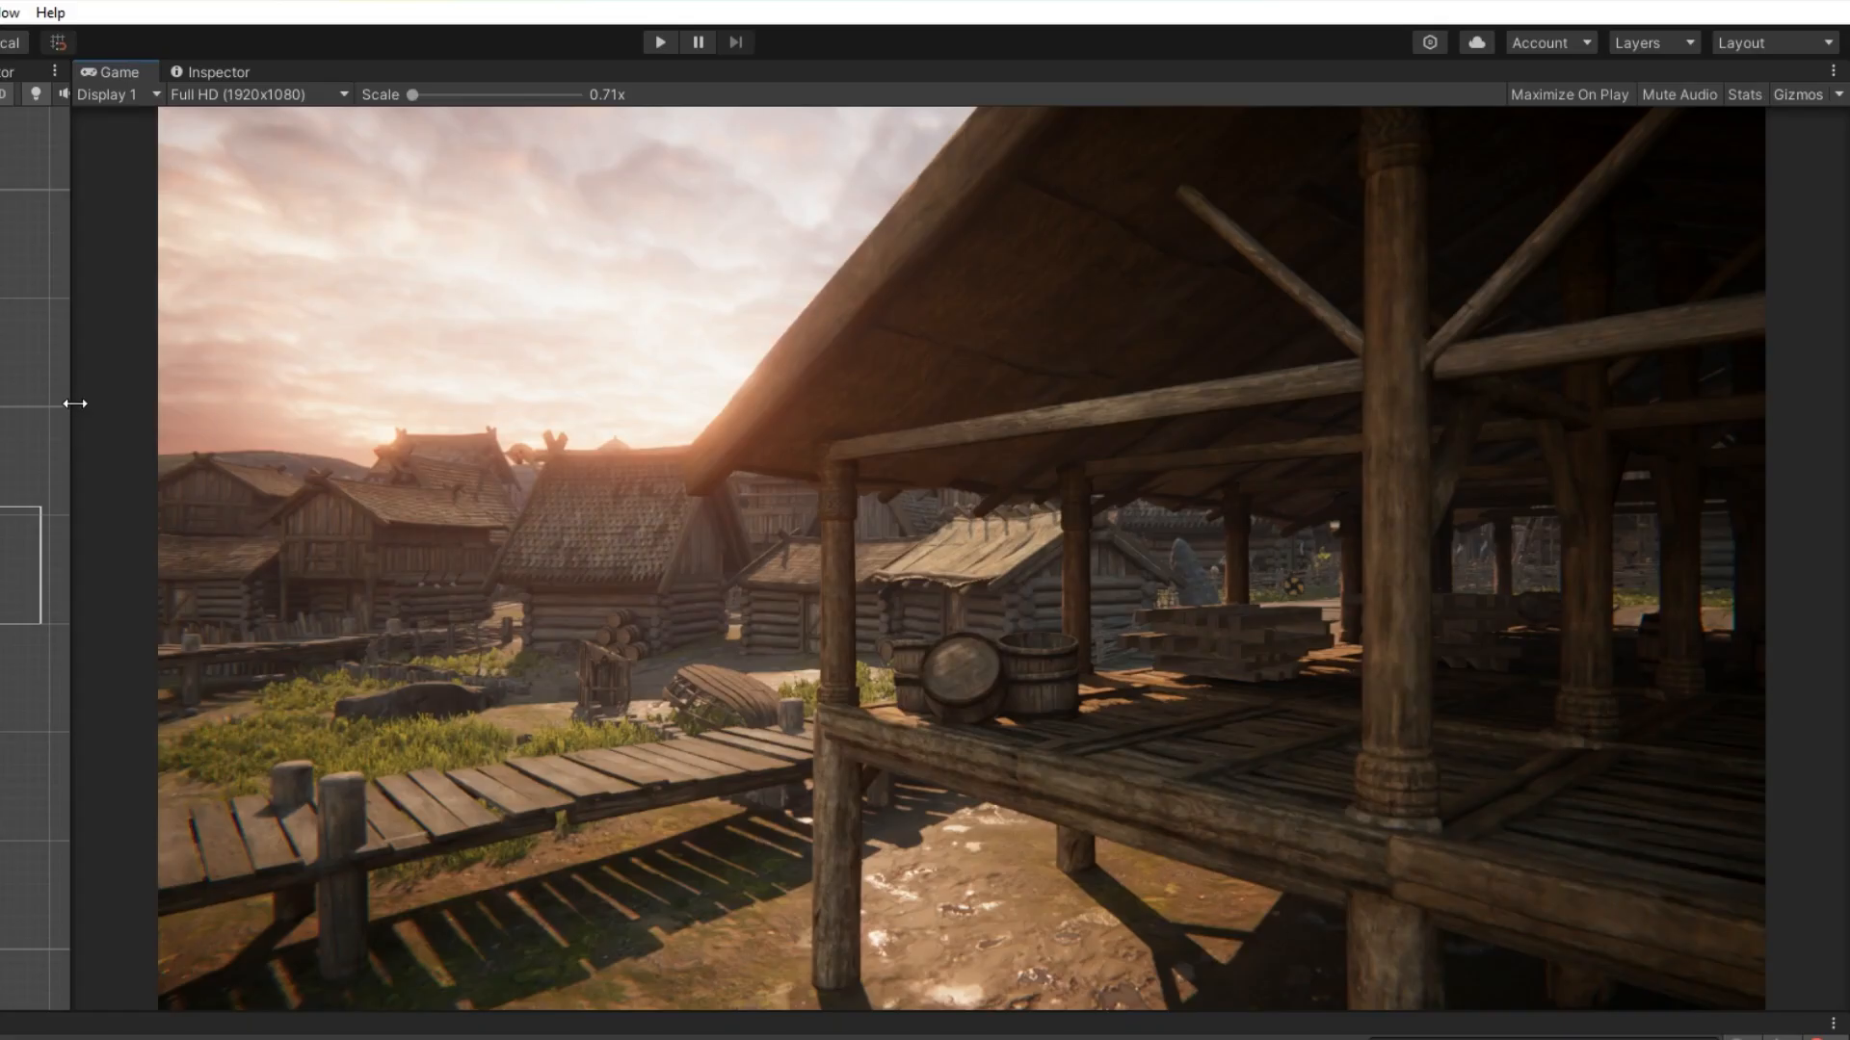
left_click_drag(75, 403, 609, 403)
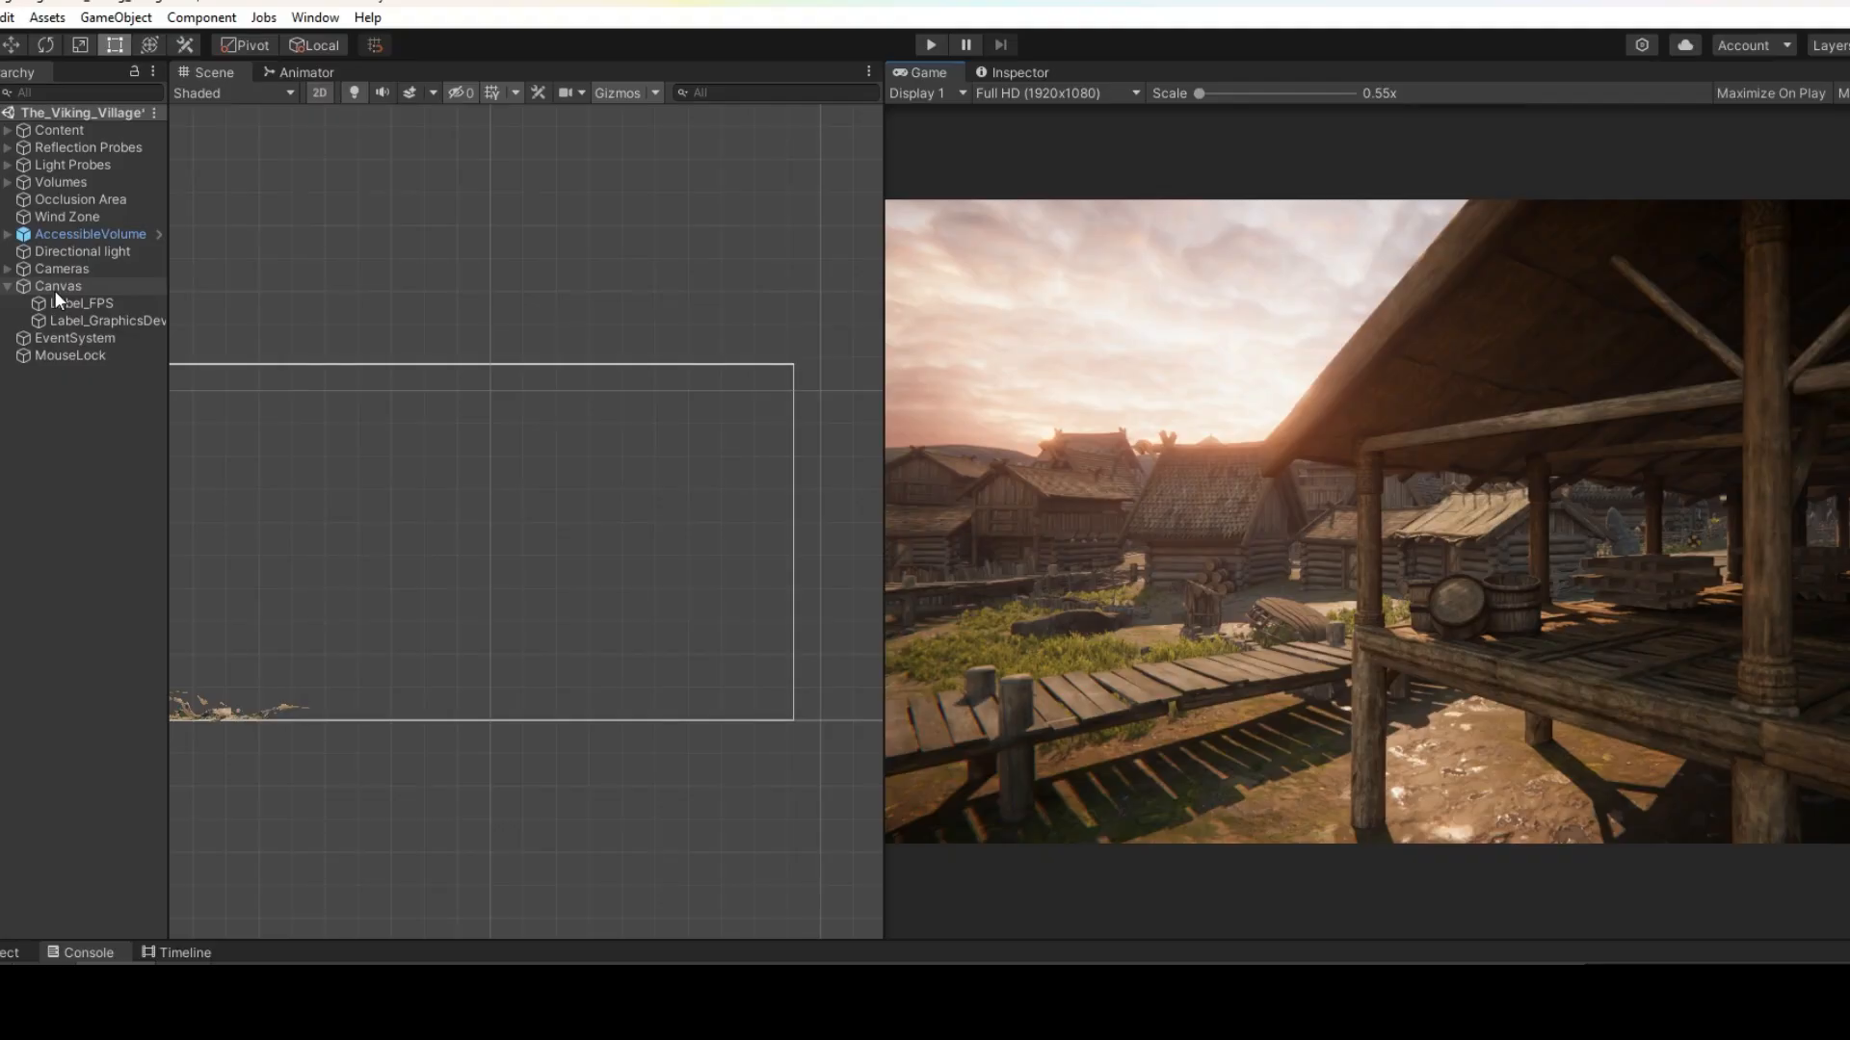
Step: Add a Button - TextMeshPro as a child of the Canvas, keeping its default name
left_click(54, 290)
right_click(62, 291)
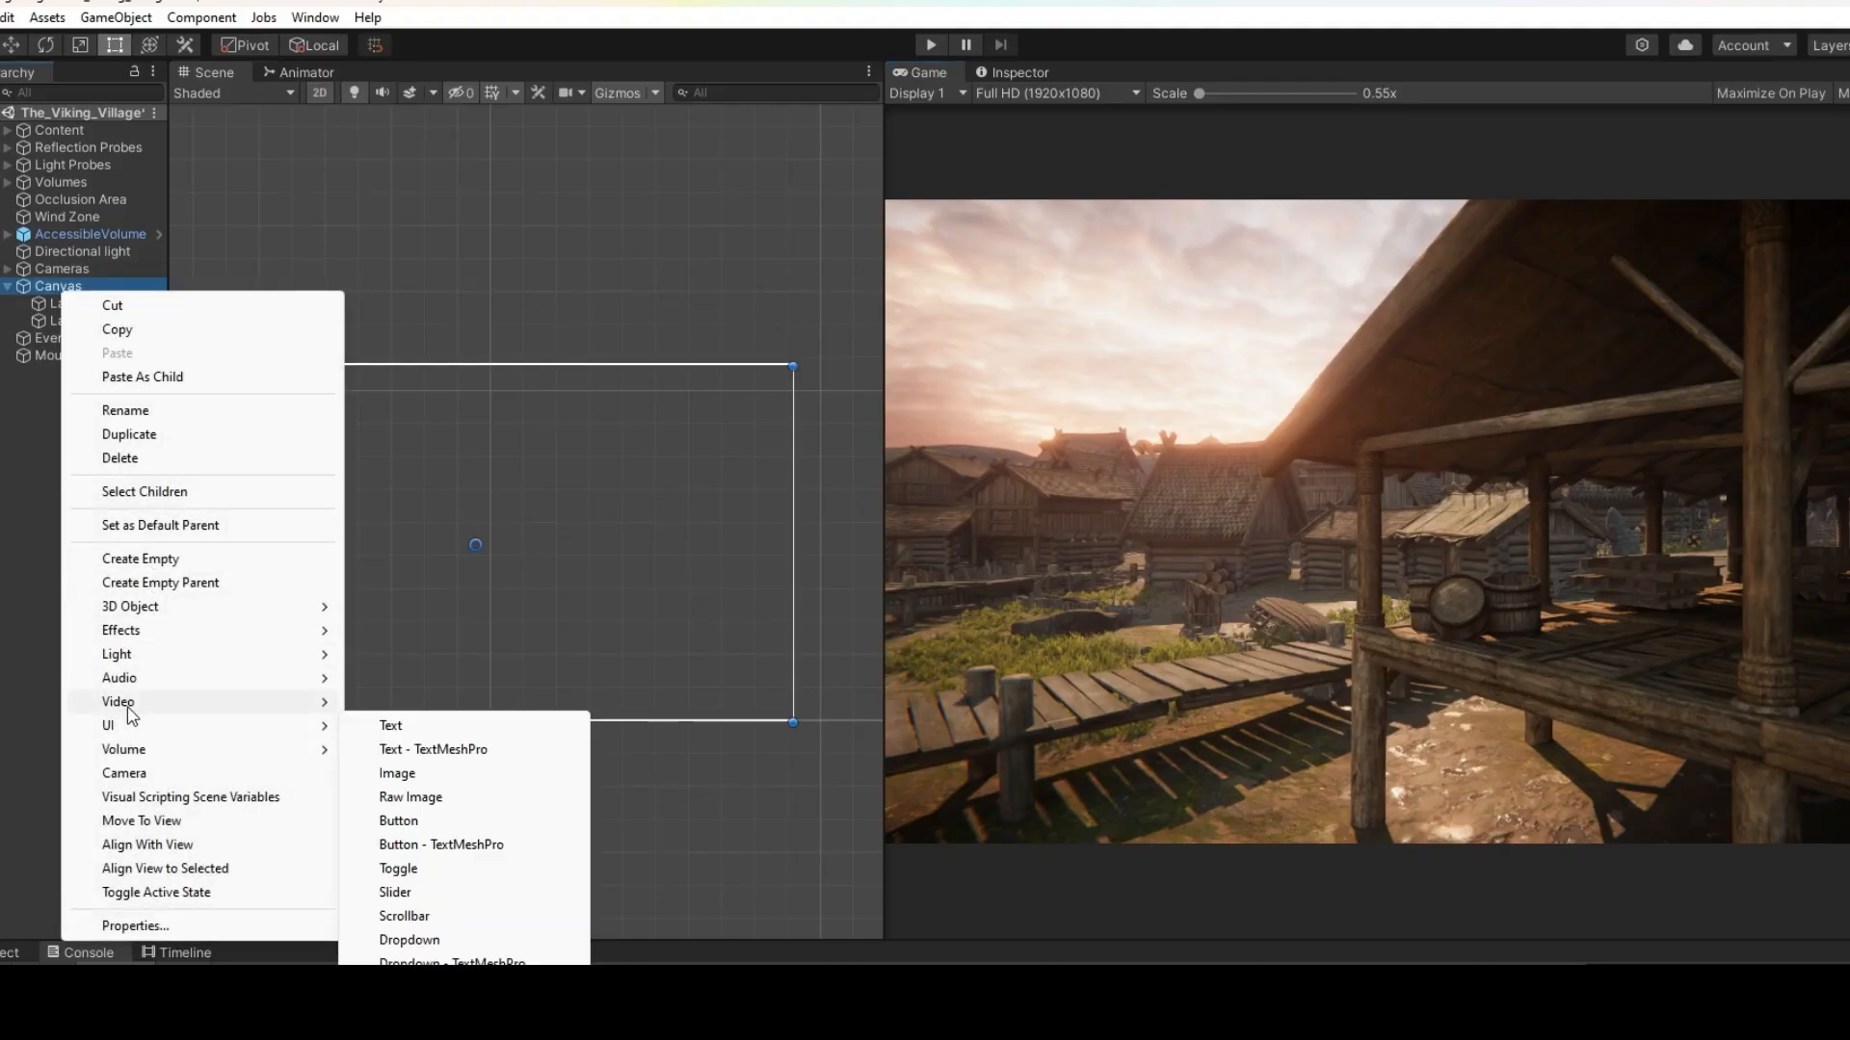
mouse_move(132, 734)
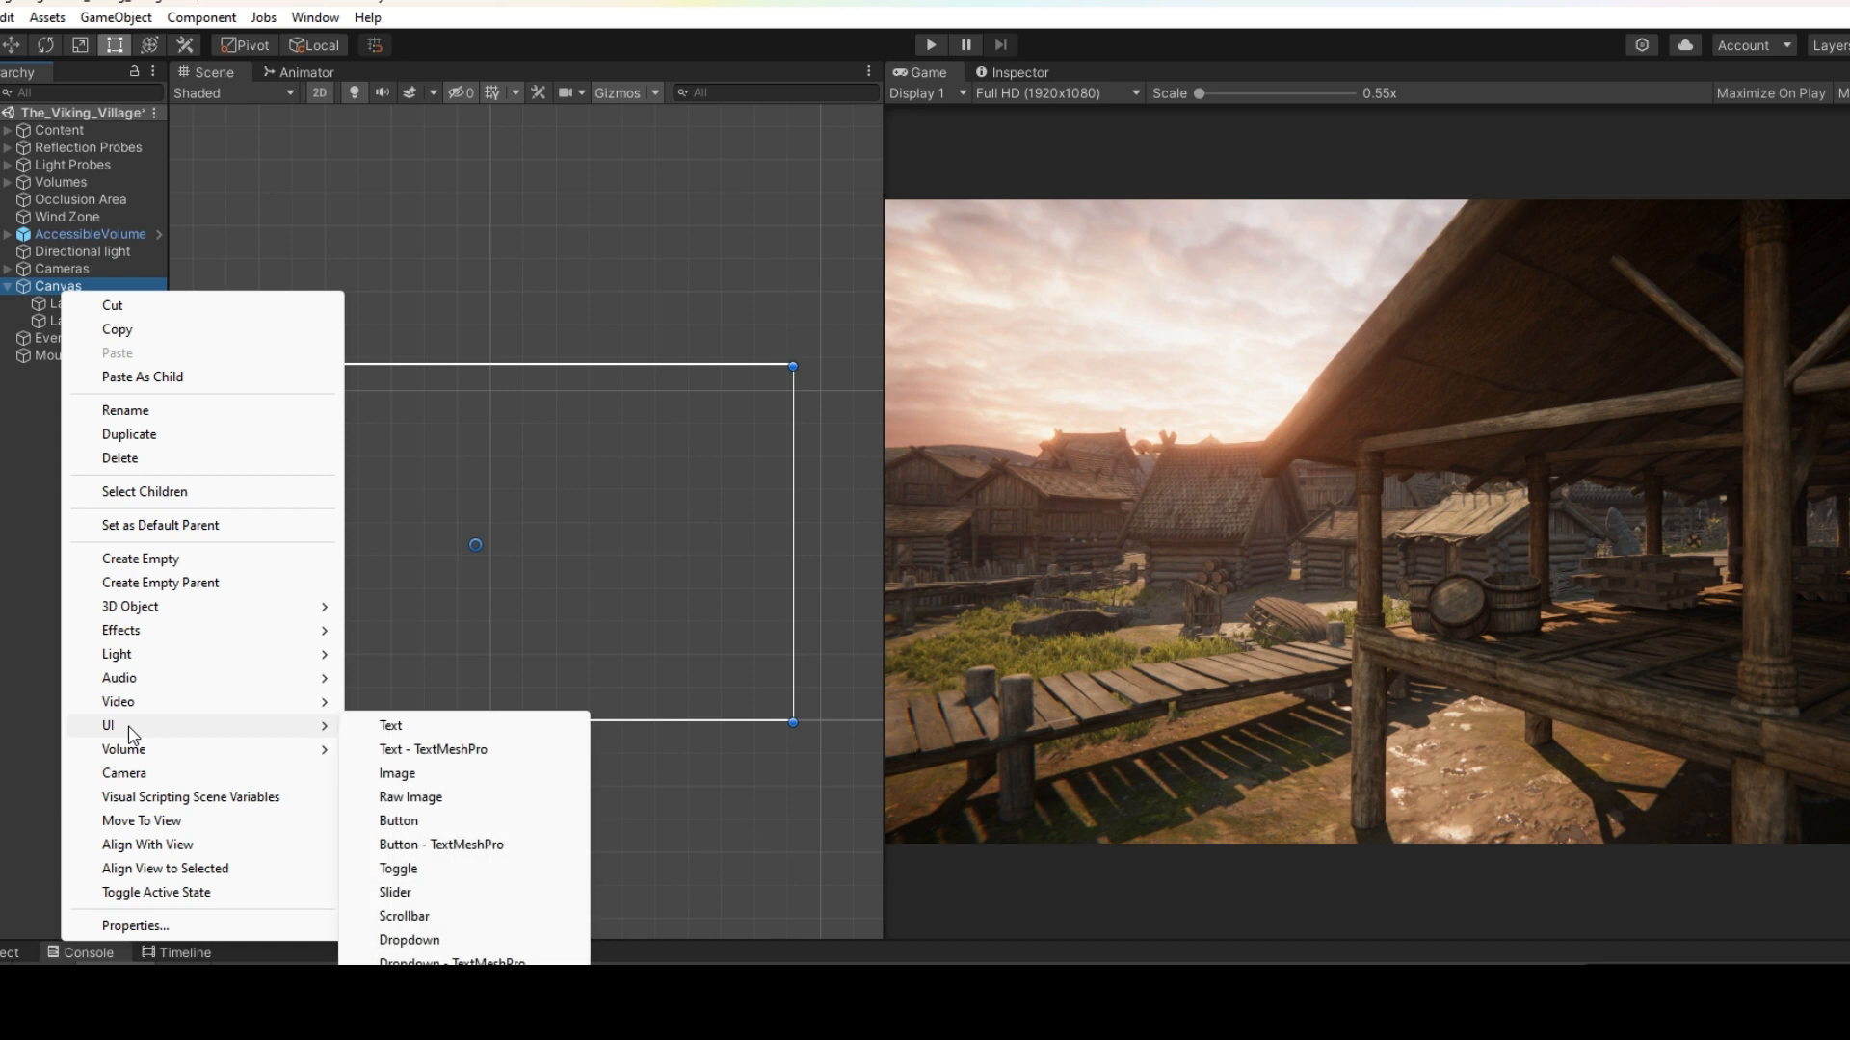
left_click(410, 845)
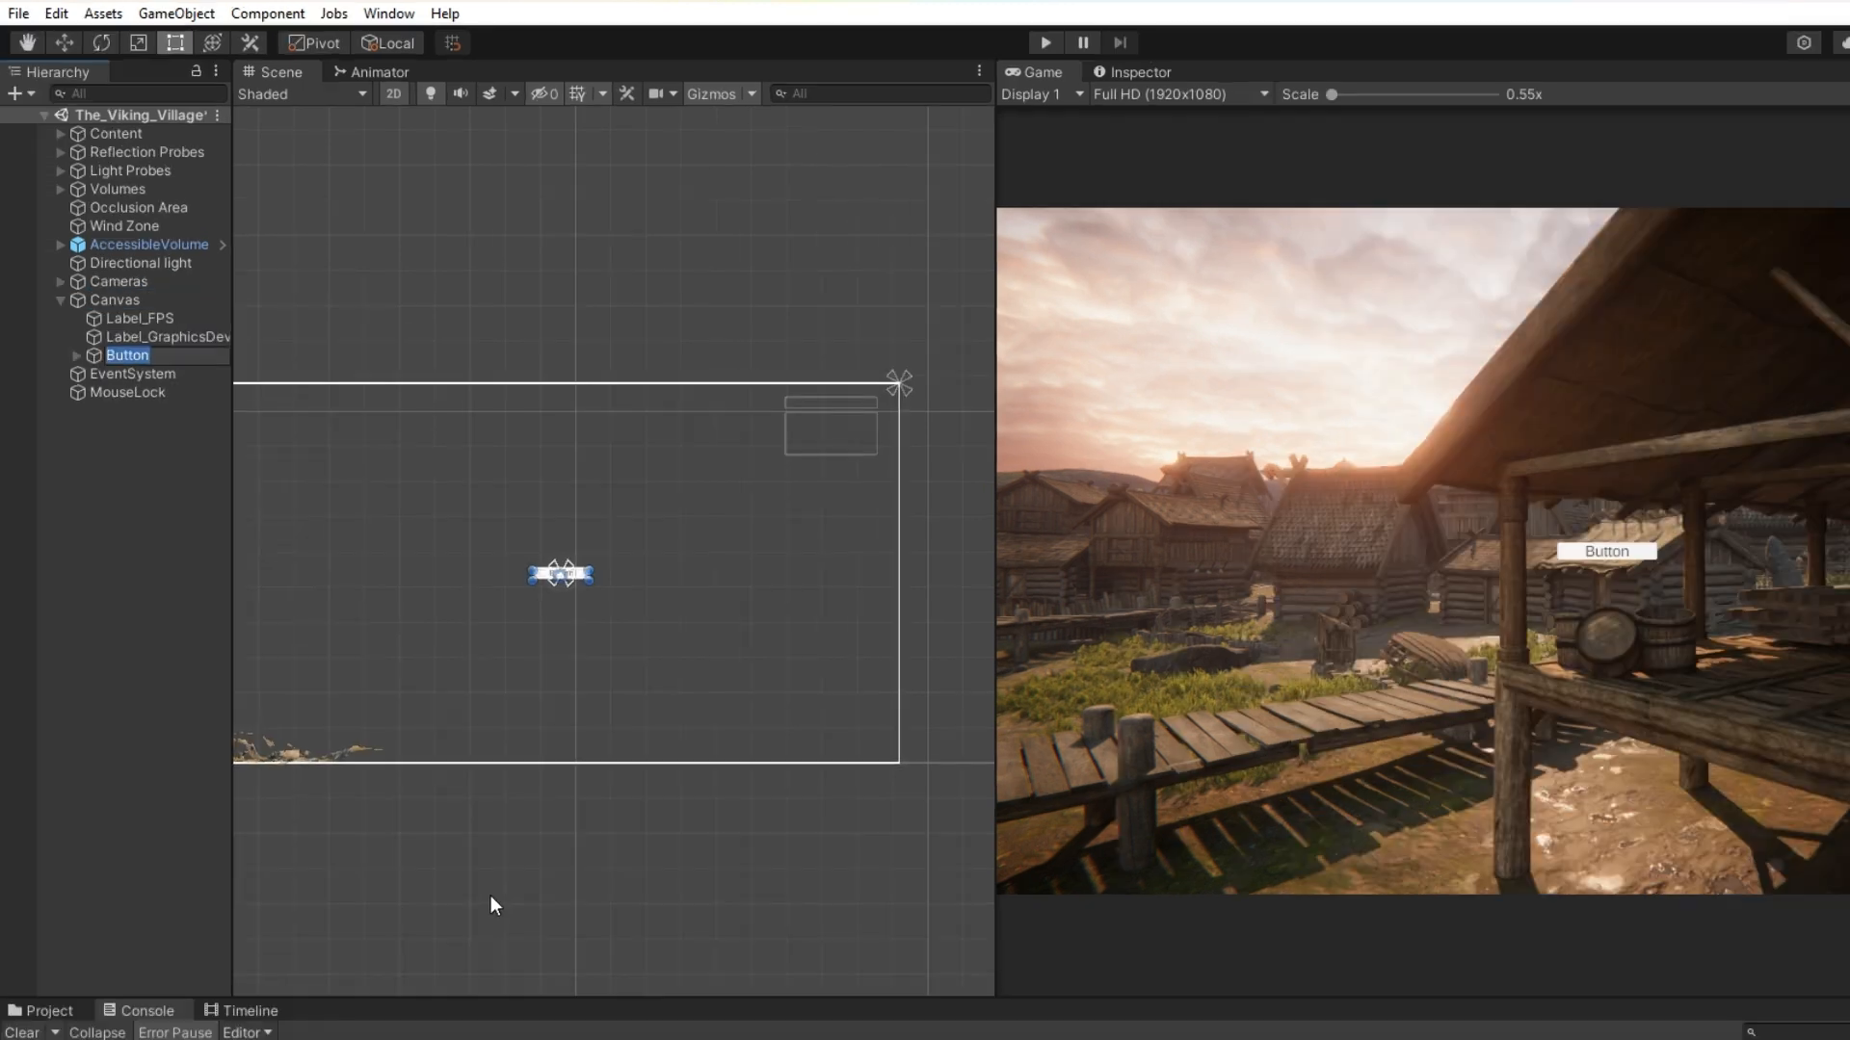
left_click(166, 545)
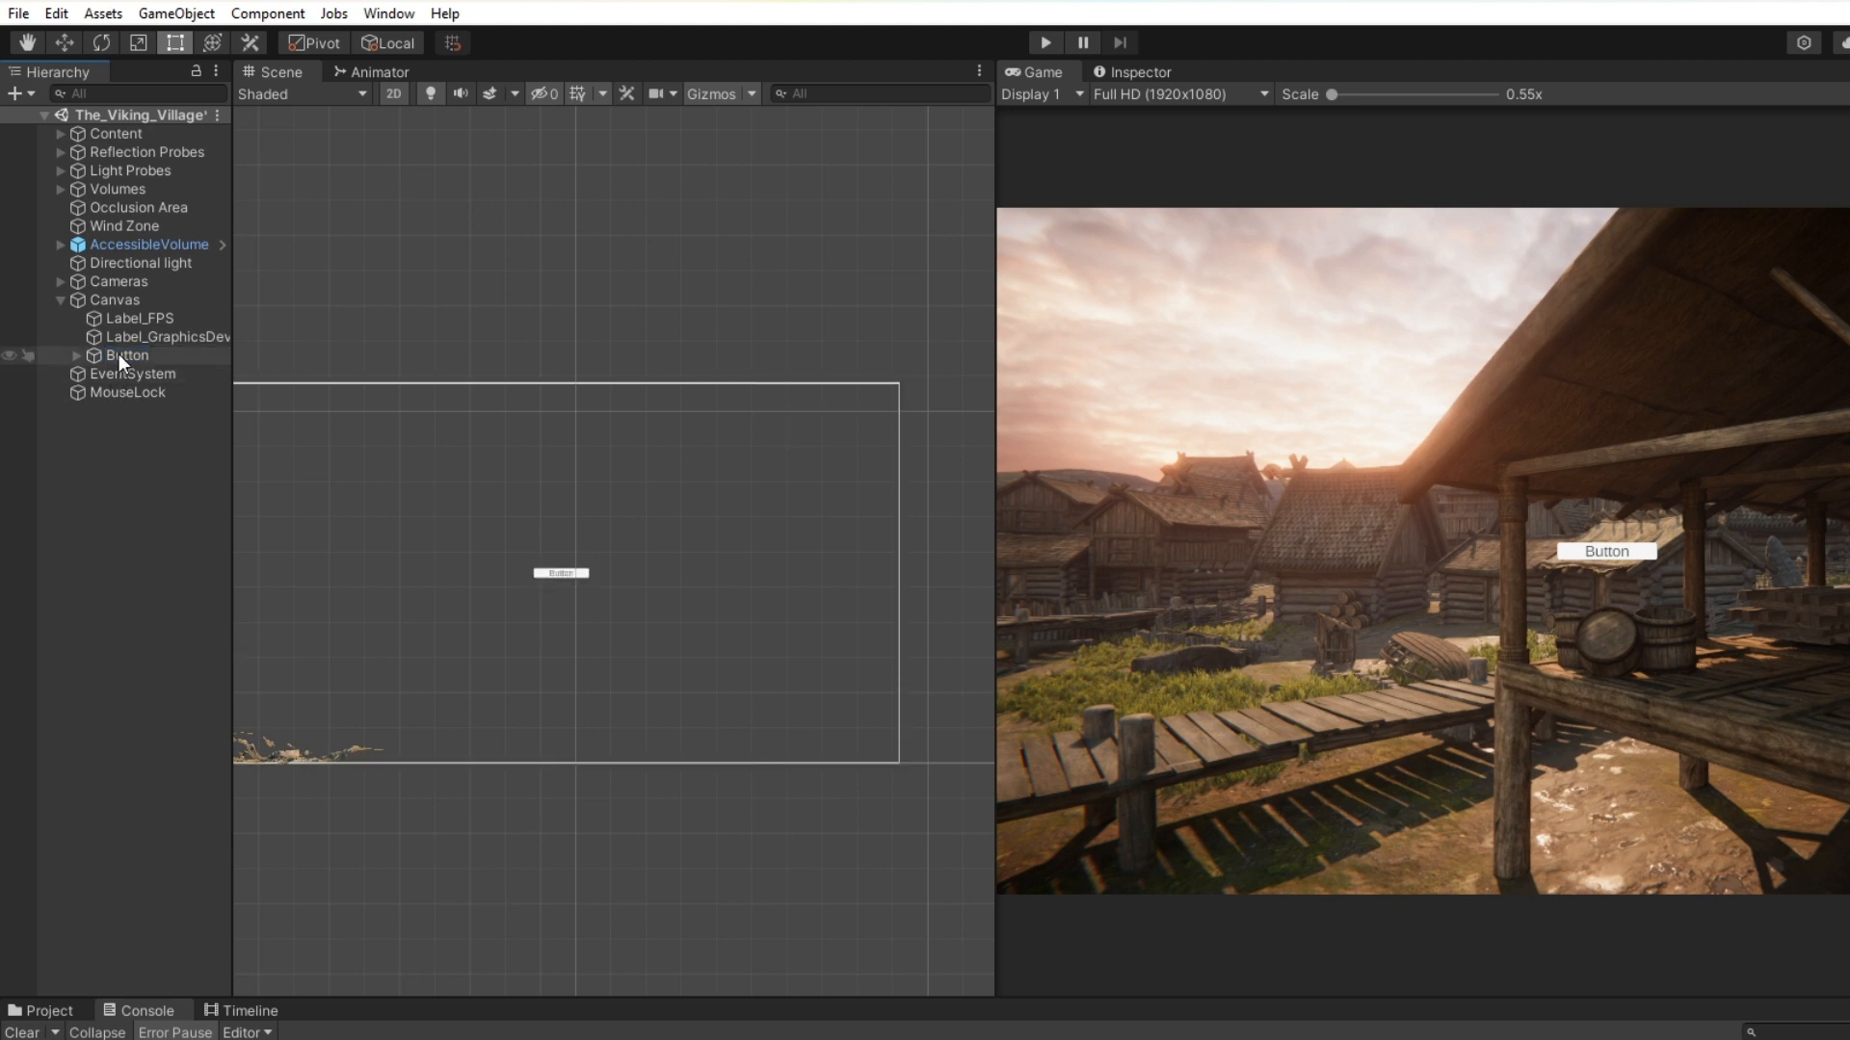
left_click(118, 356)
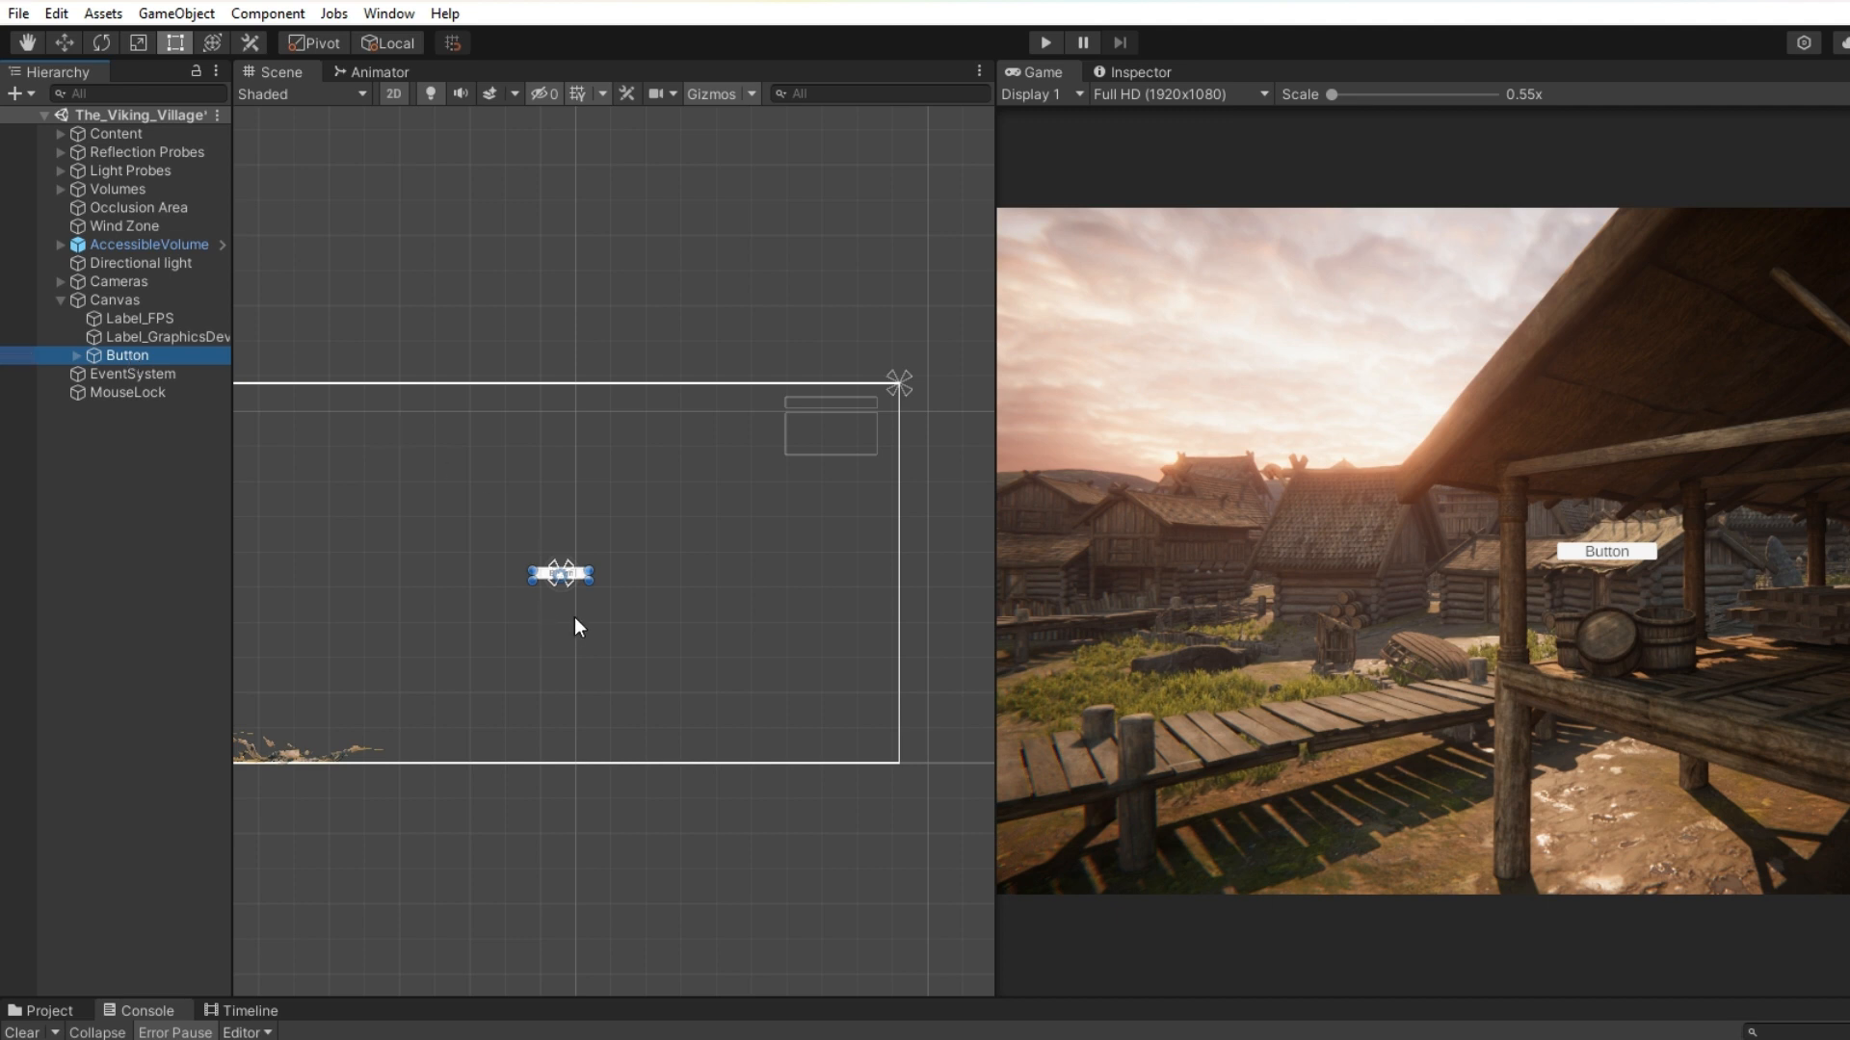
Step: Add a second Button - TextMeshPro to the Canvas
left_click(129, 299)
right_click(129, 298)
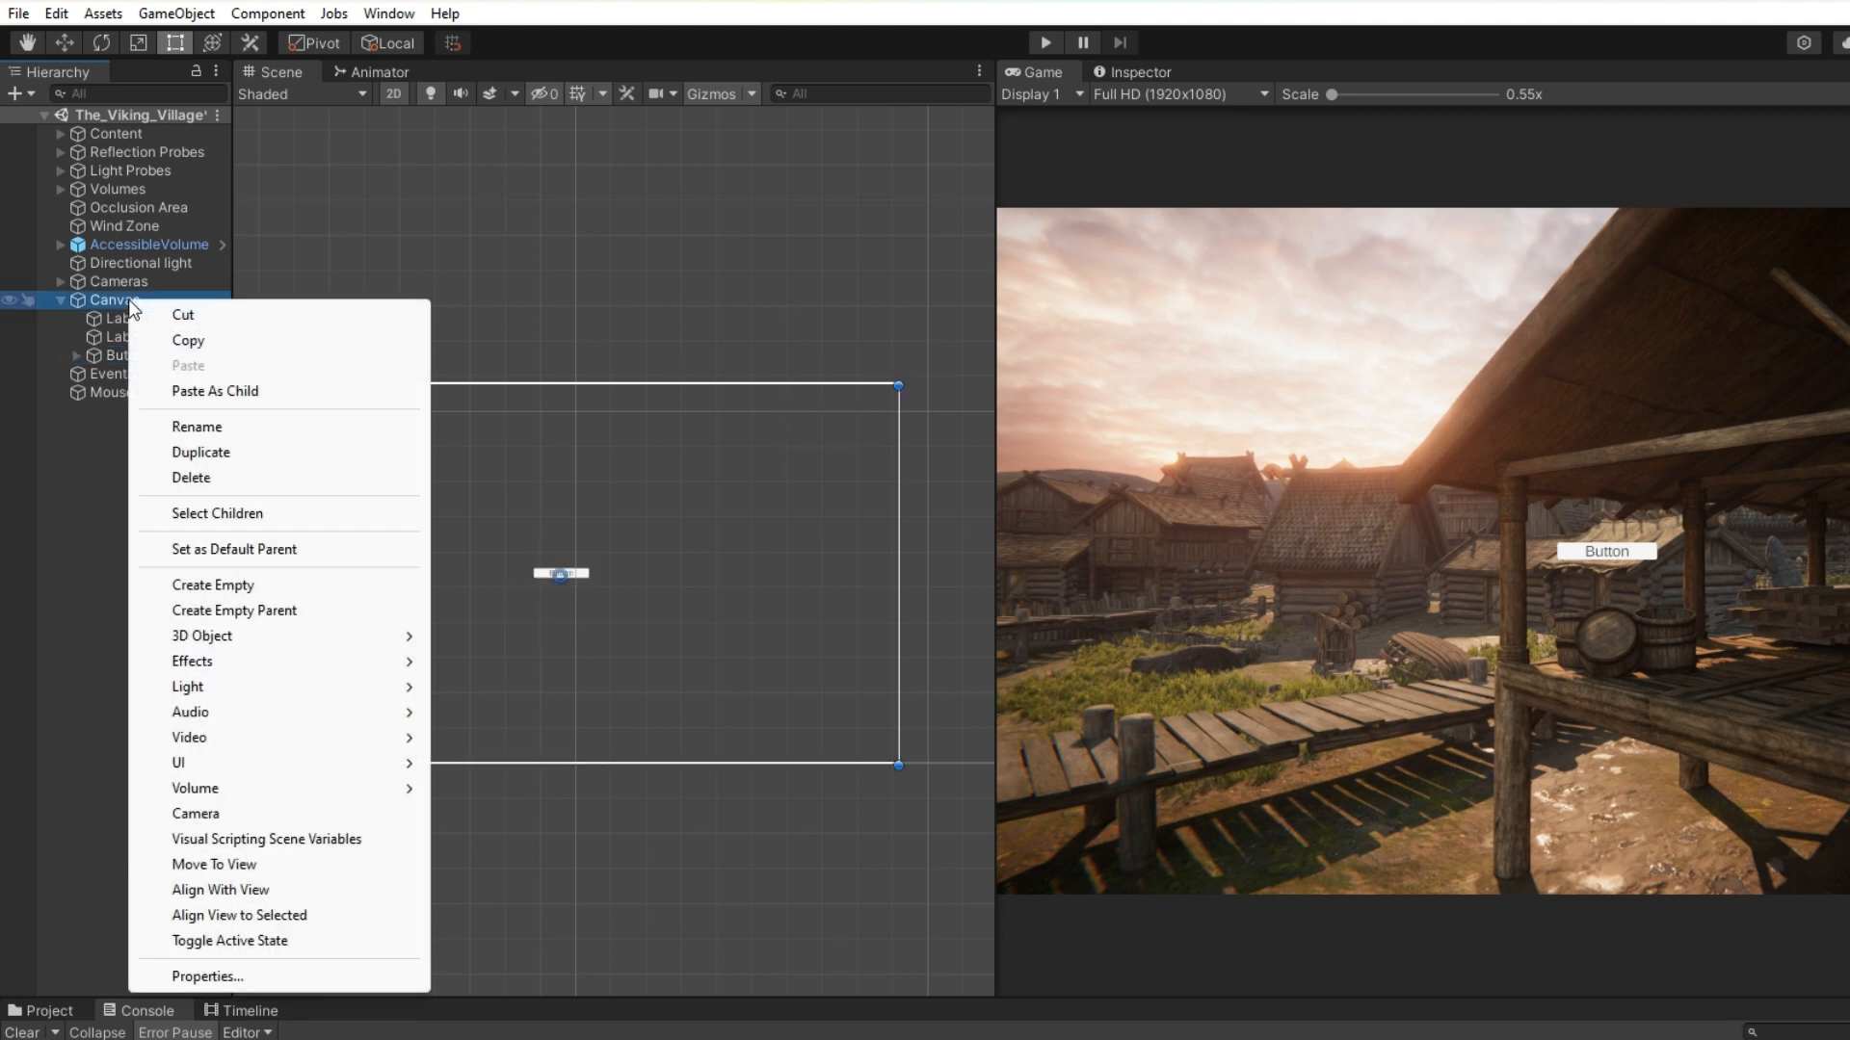
mouse_move(232, 764)
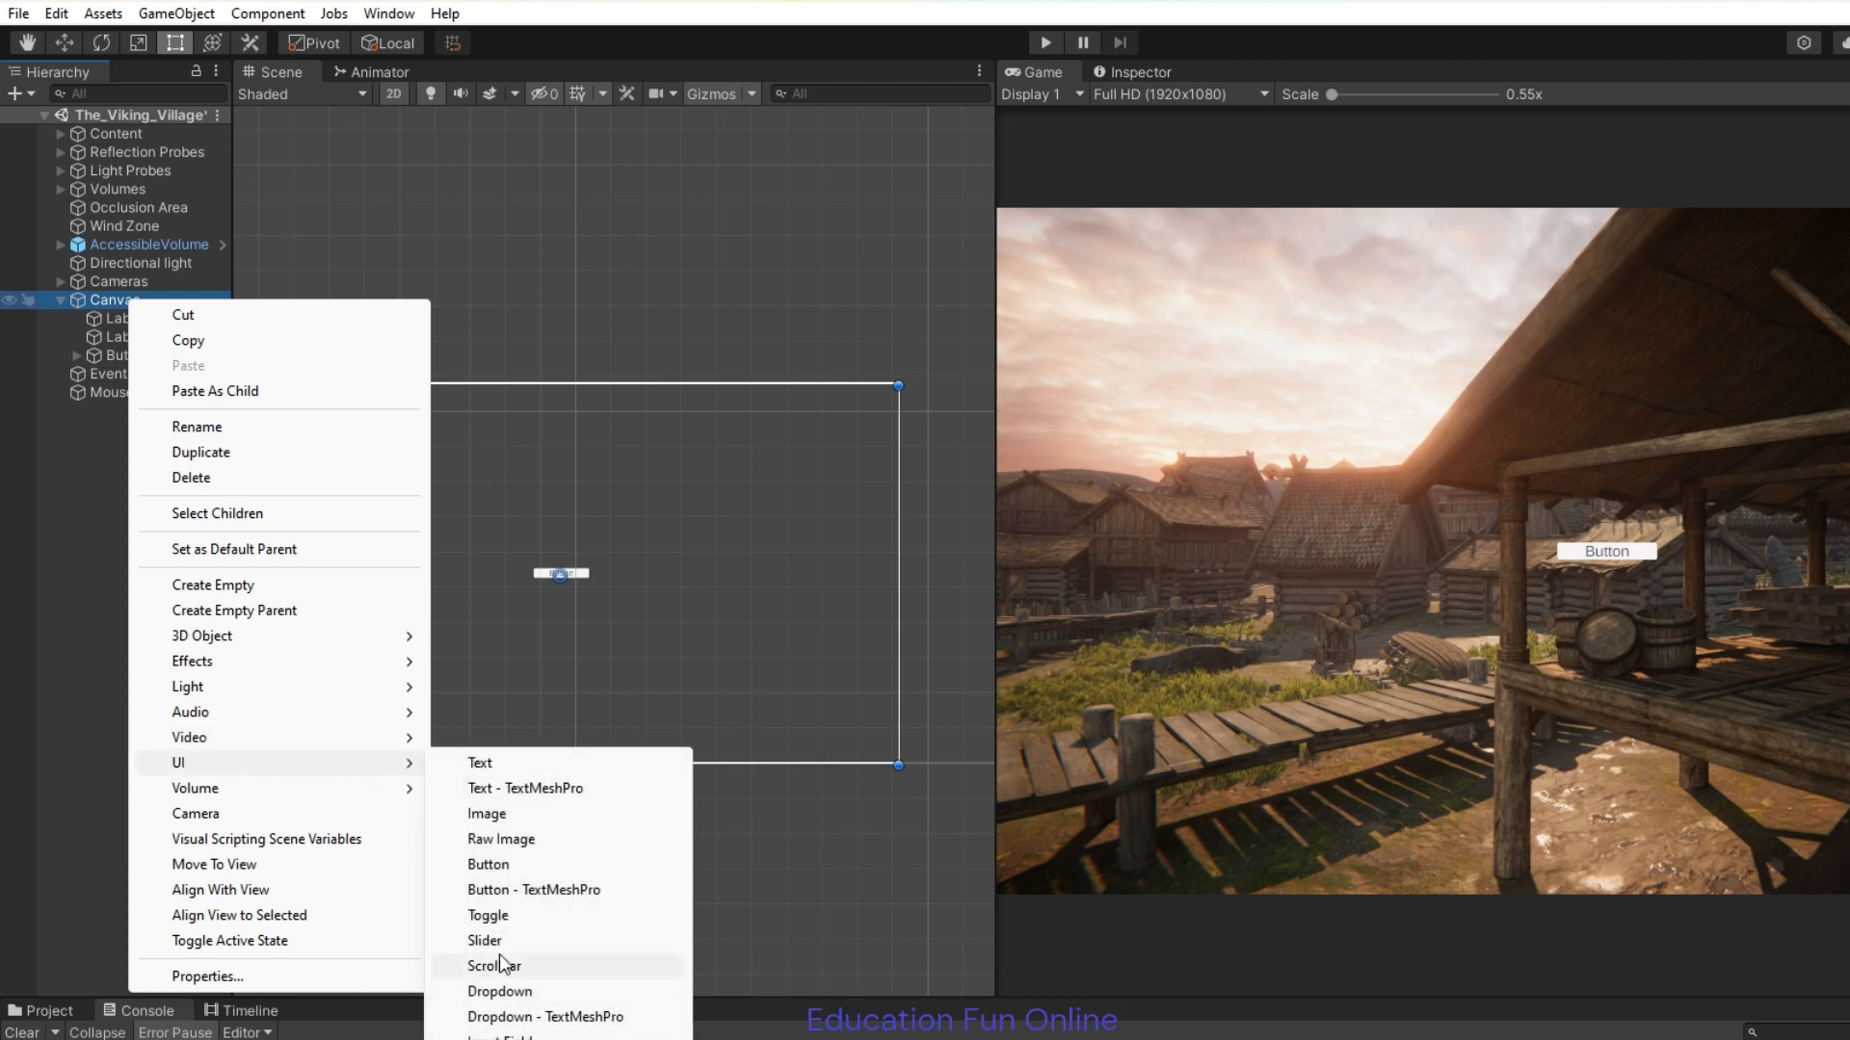
left_click(510, 896)
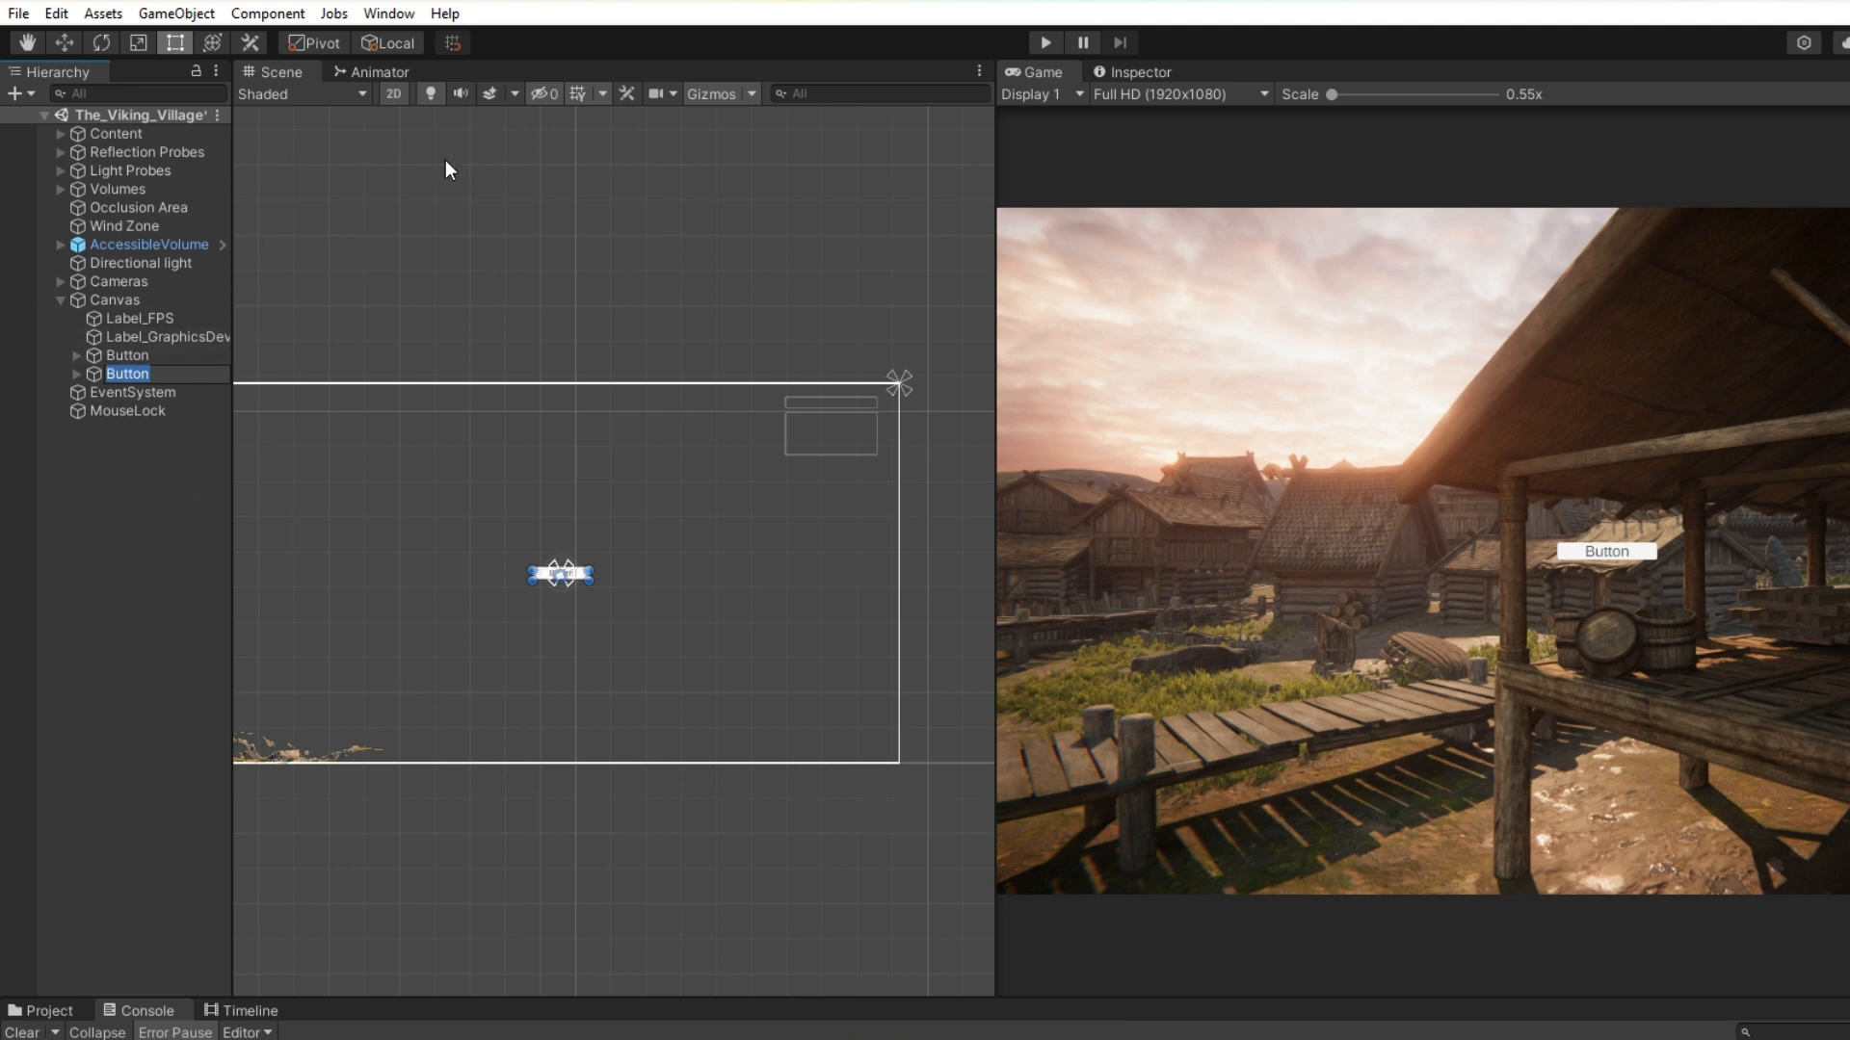
Step: Turn off the Scene's 2D mode and move one of the overlapping buttons straight up above the other
left_click(395, 95)
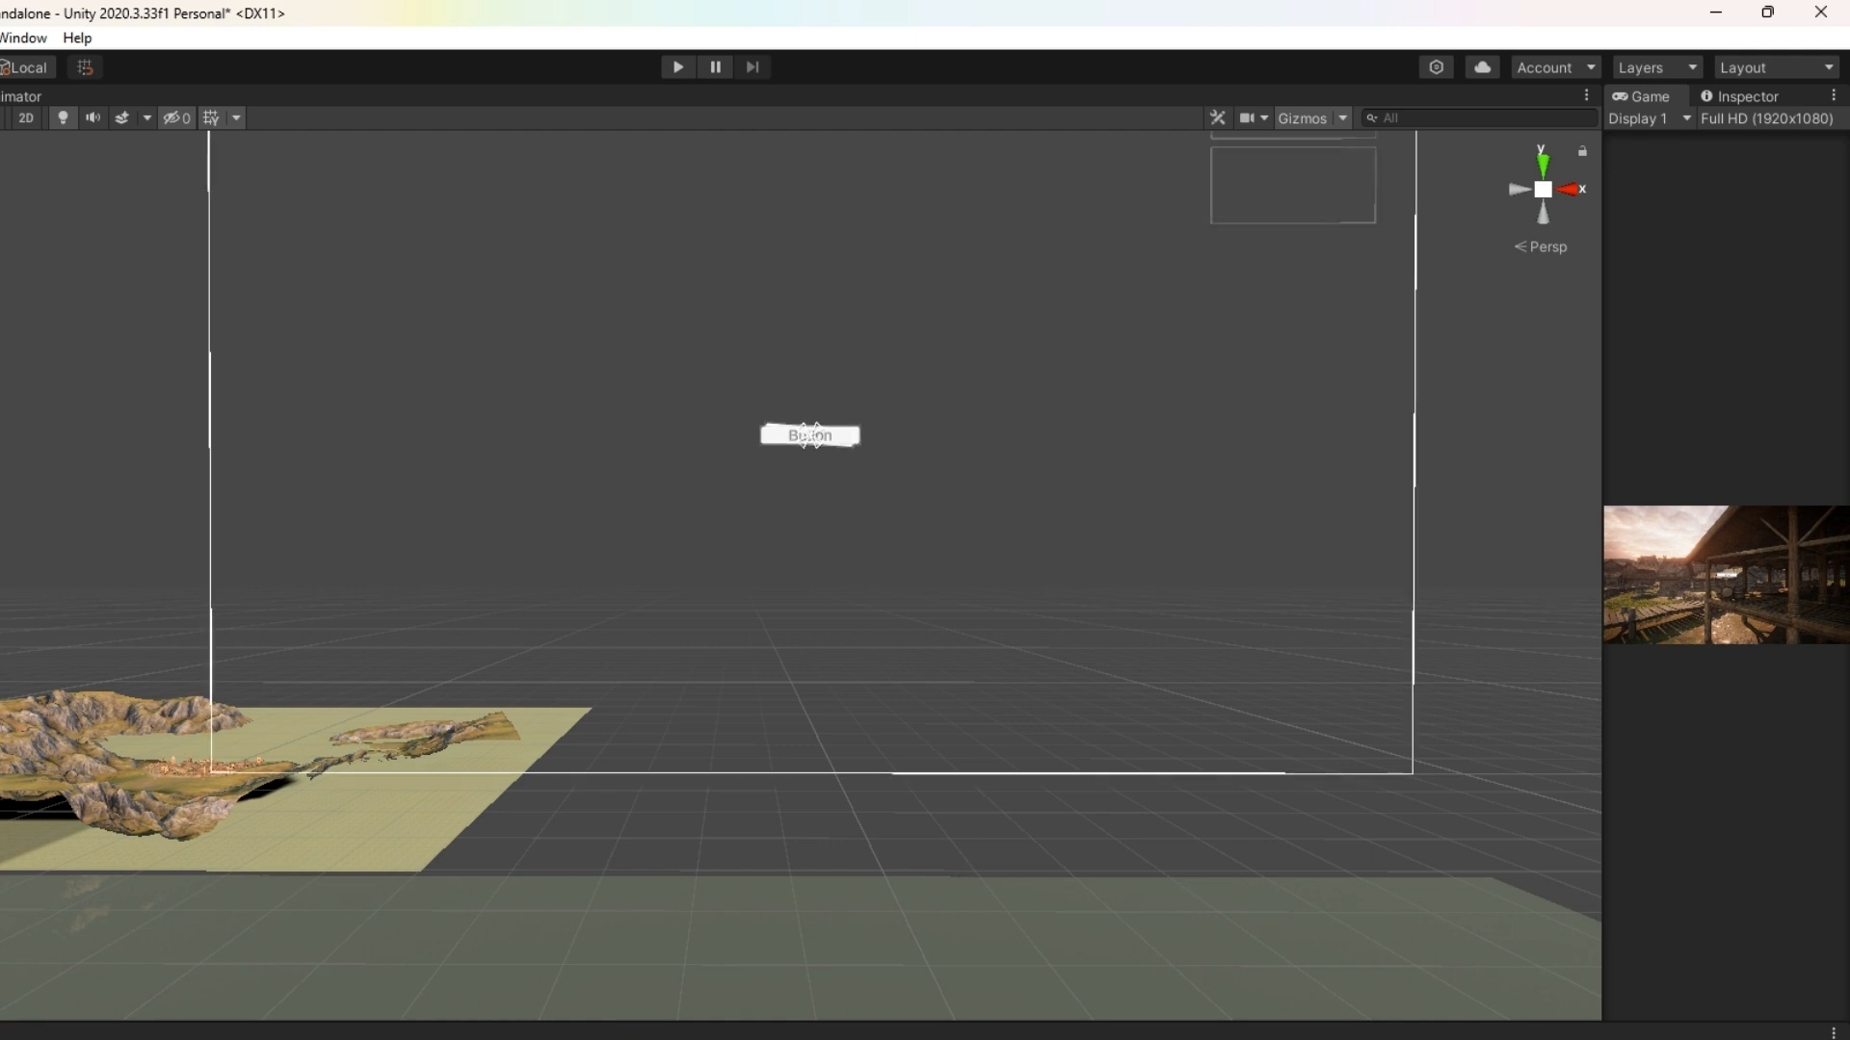
key("w")
left_click(812, 344)
left_click_drag(812, 343, 817, 293)
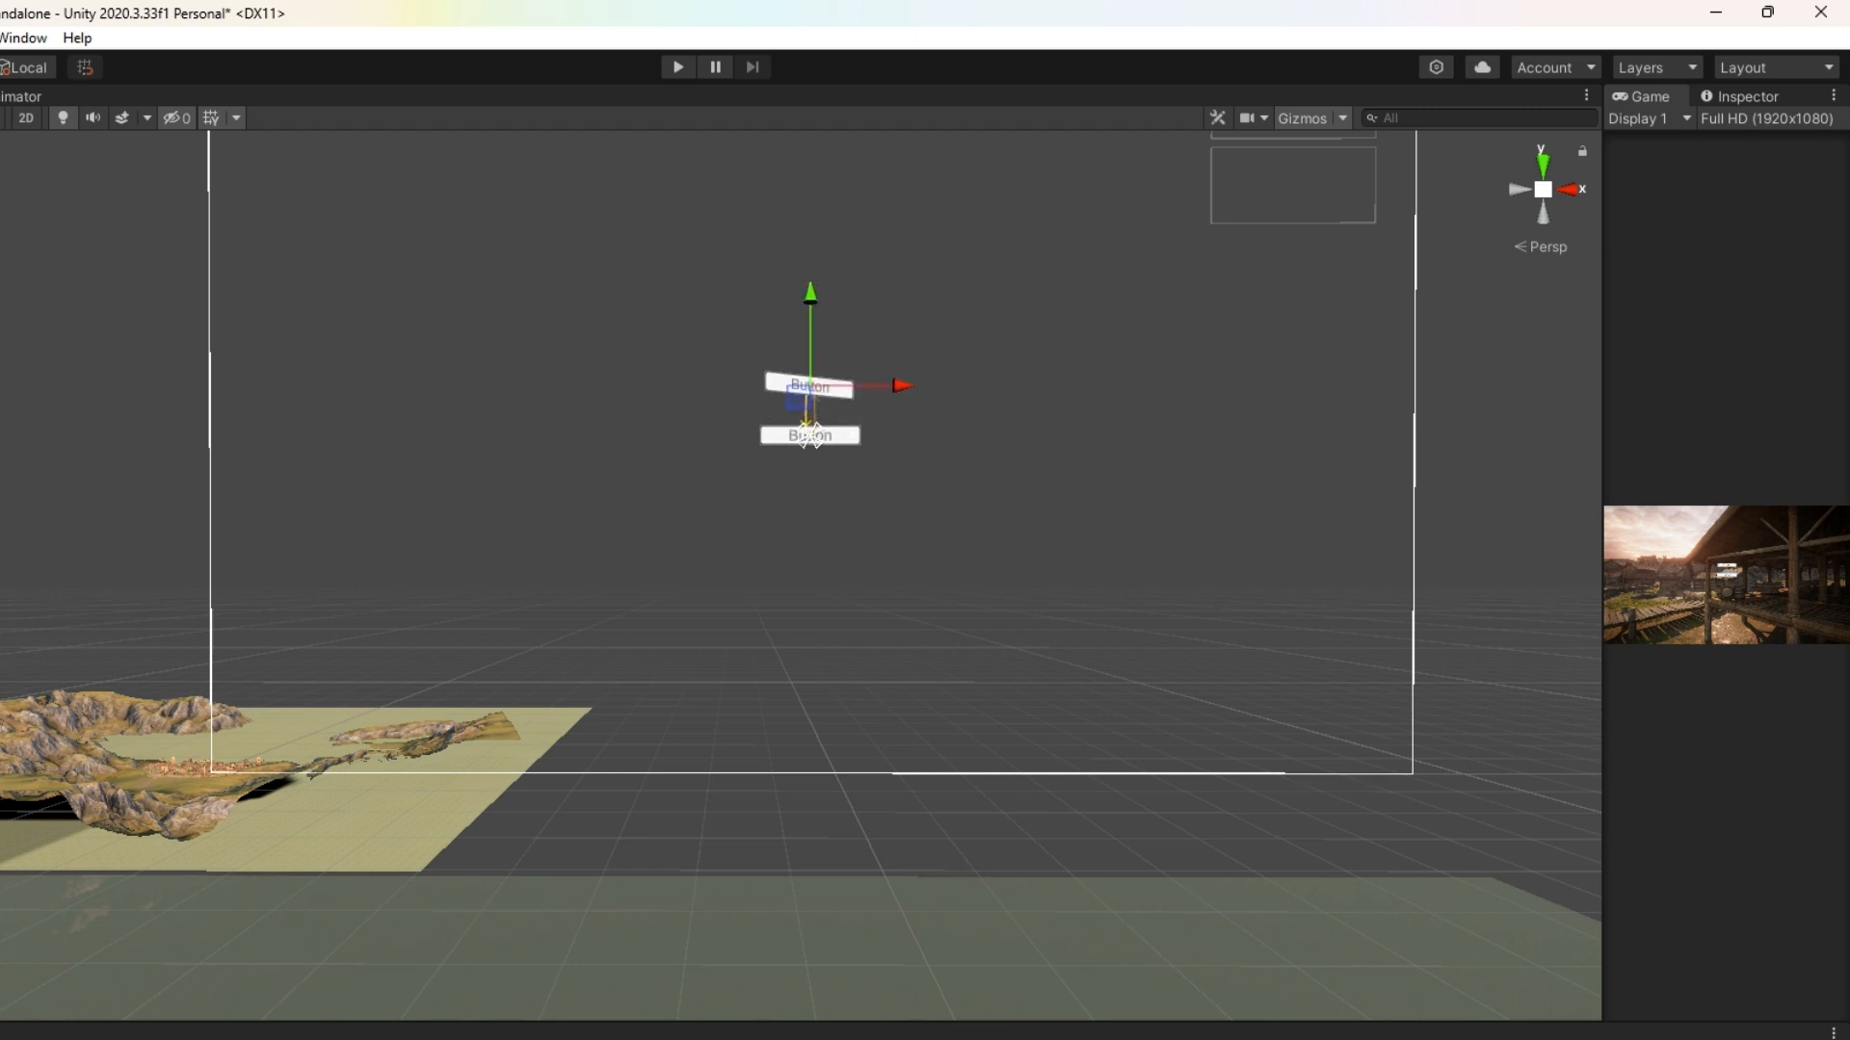
Step: Rotate the upper button about its vertical axis so it lines up parallel with the lower one
key("e")
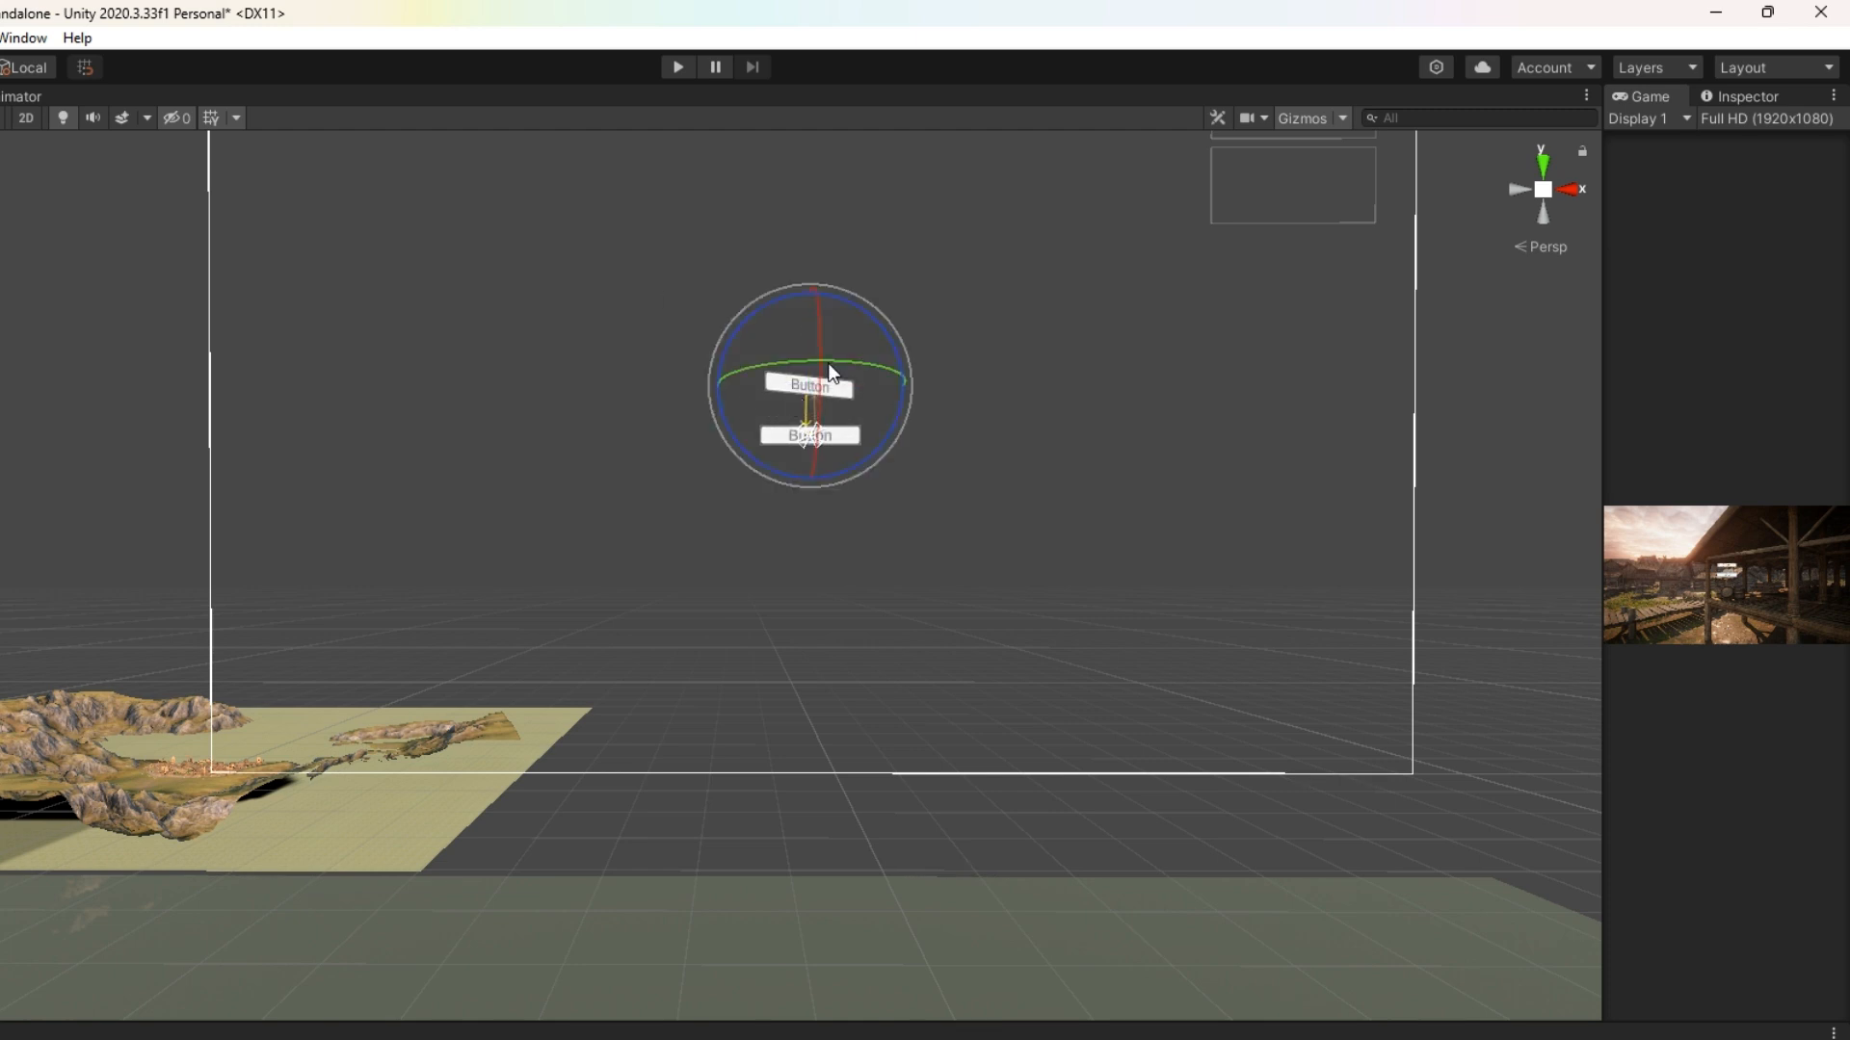
mouse_move(825, 360)
left_mouse_down()
mouse_move(787, 373)
mouse_move(892, 372)
mouse_move(792, 362)
left_mouse_up()
key("f")
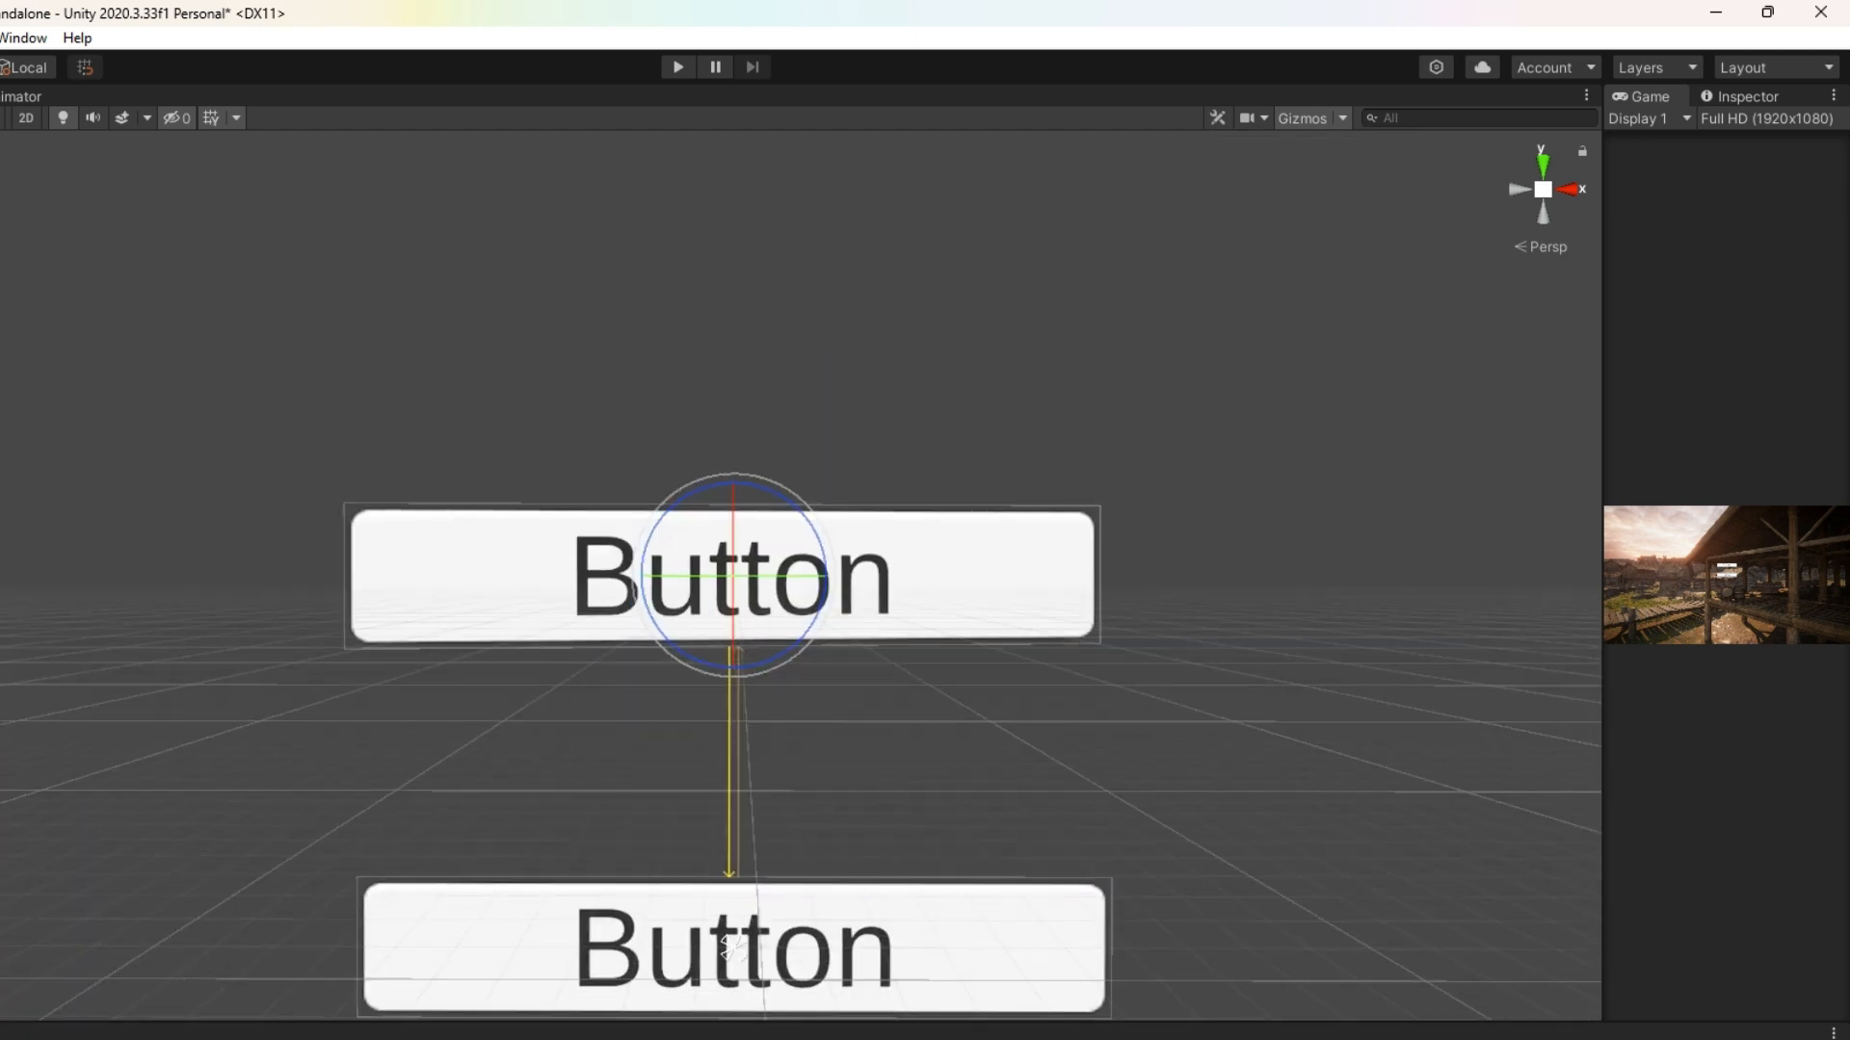
scroll(865, 842, "down", 5)
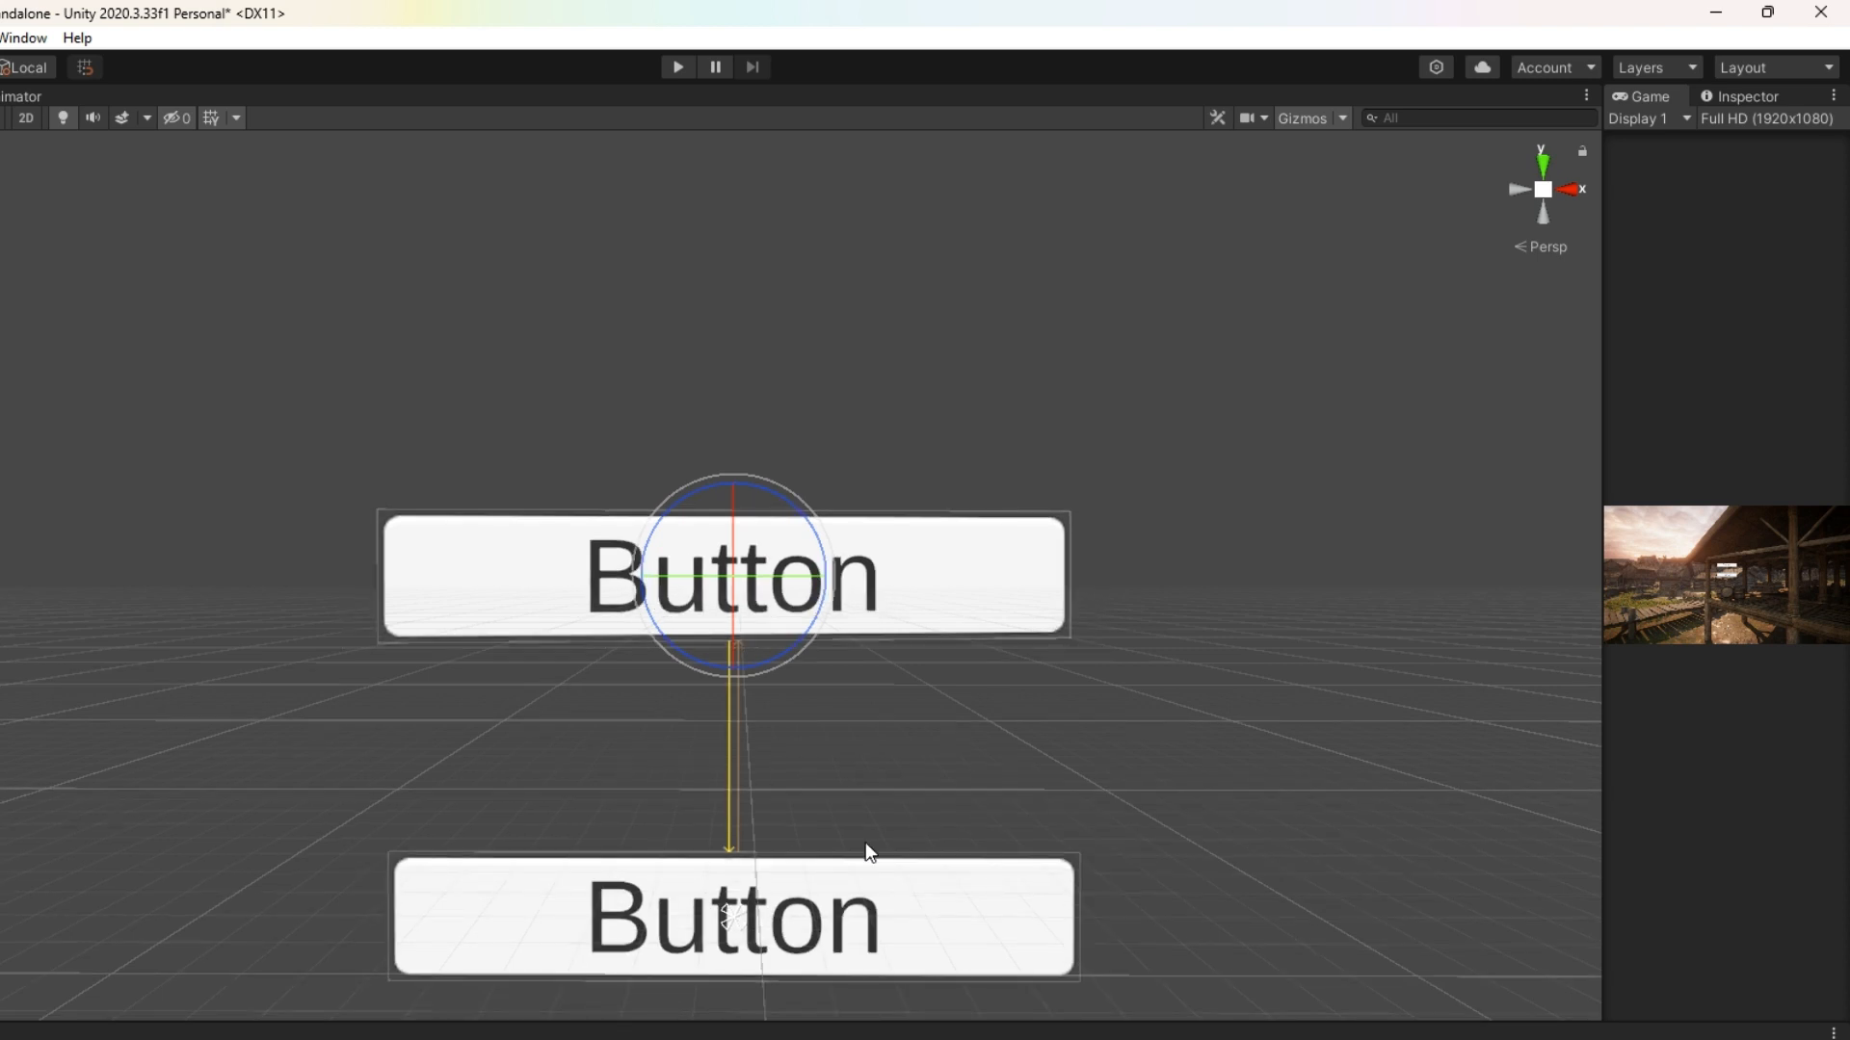
scroll(865, 842, "down", 2)
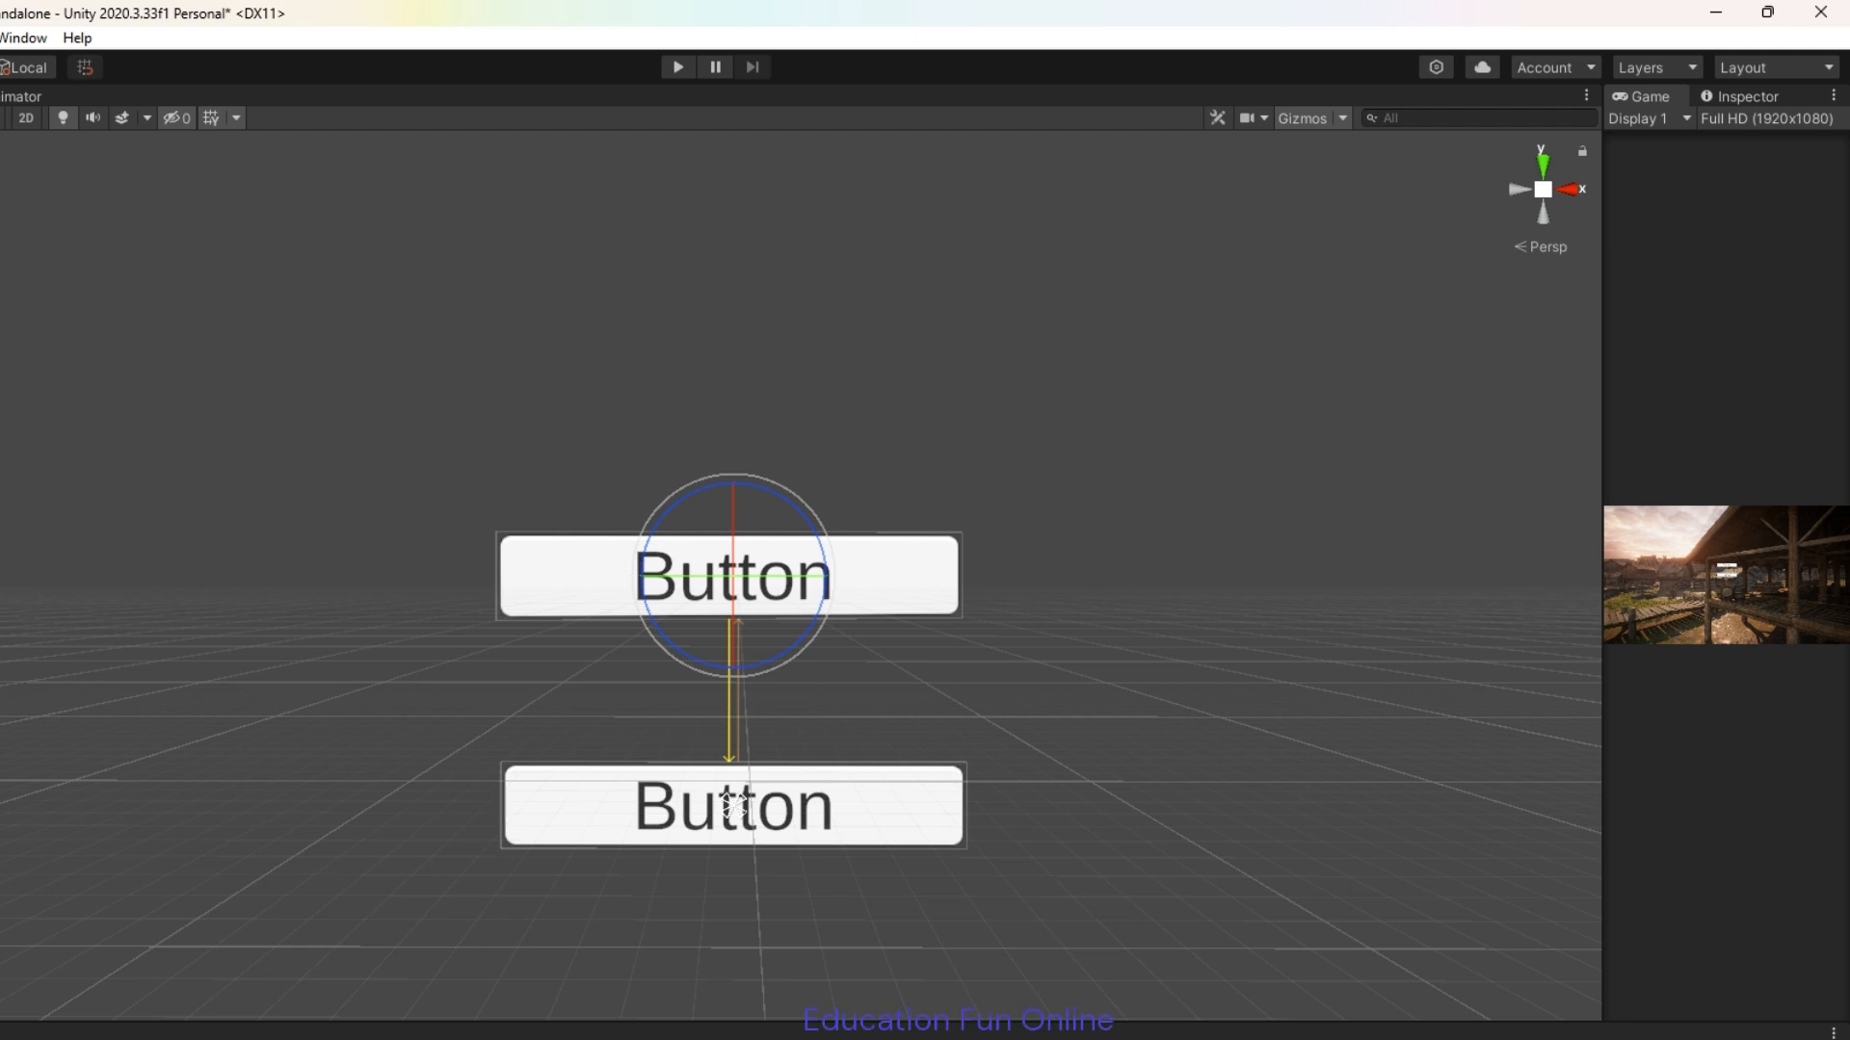
Step: Widen the Inspector area and change the upper button's text to "On"
left_click(2, 366)
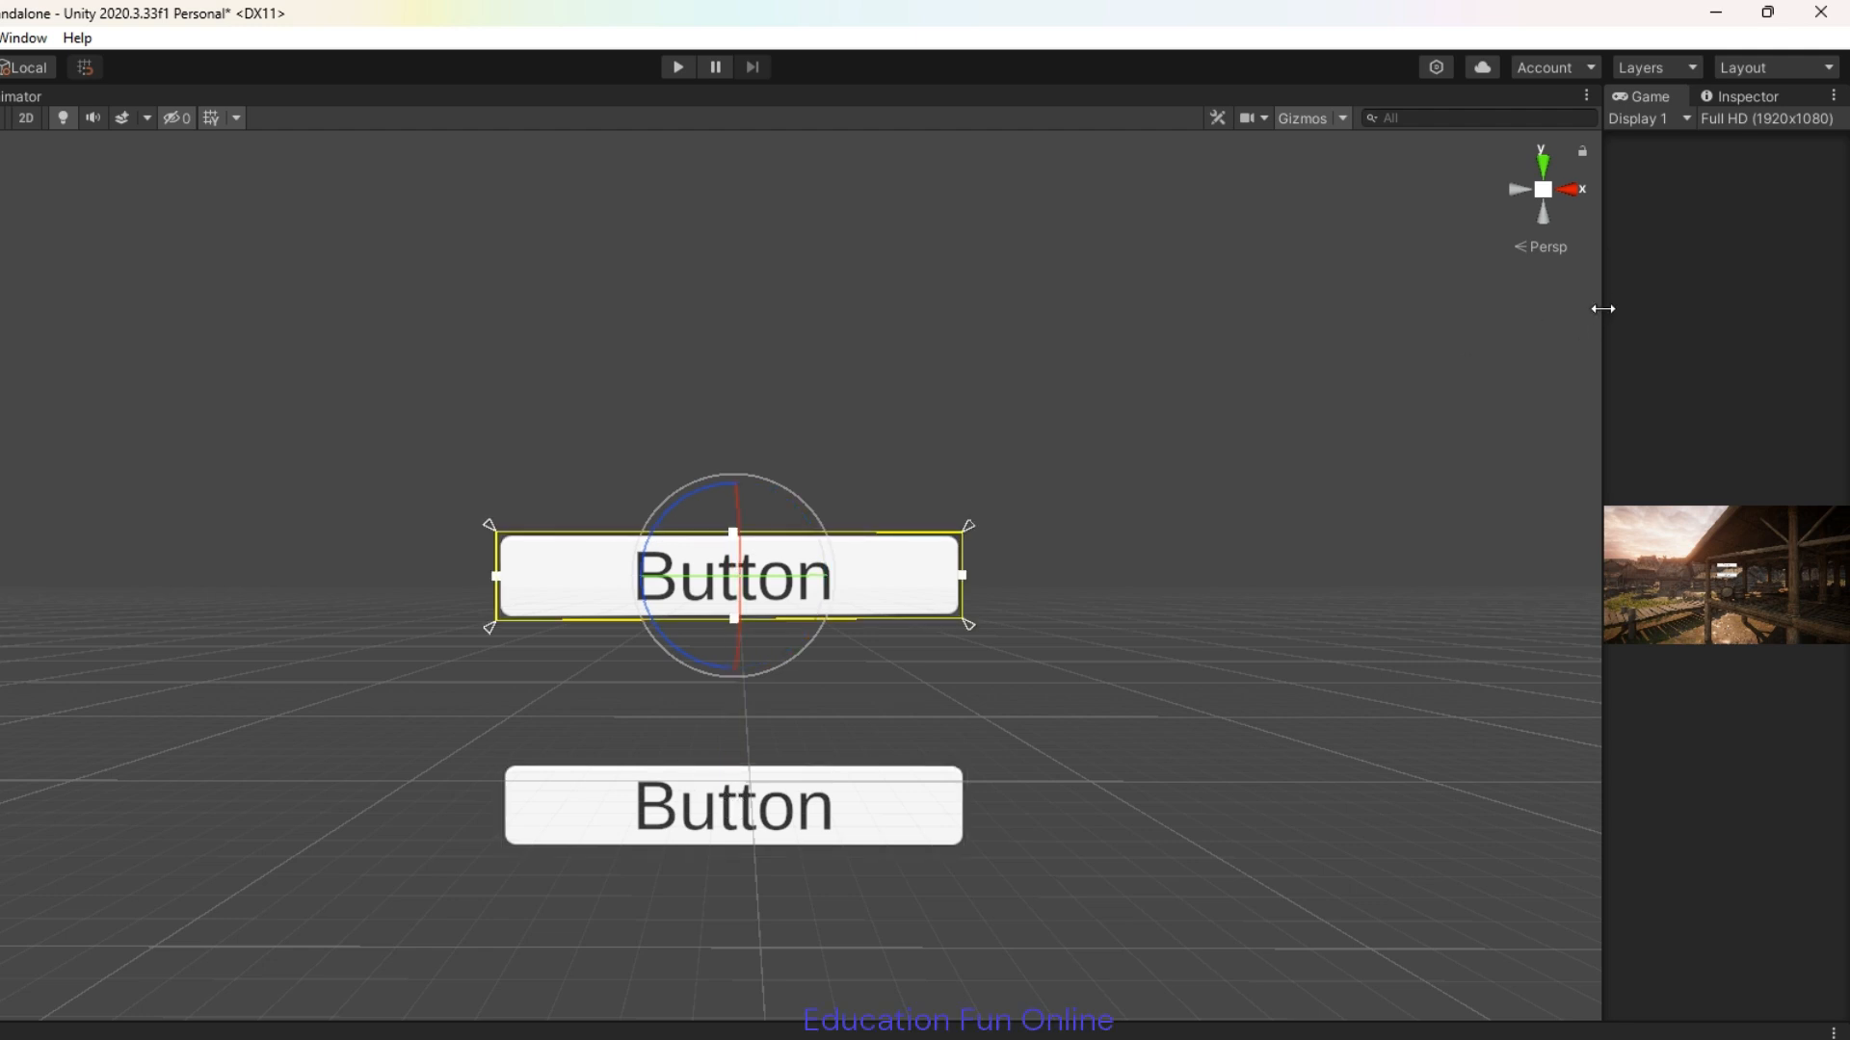
left_click_drag(1603, 308, 1095, 321)
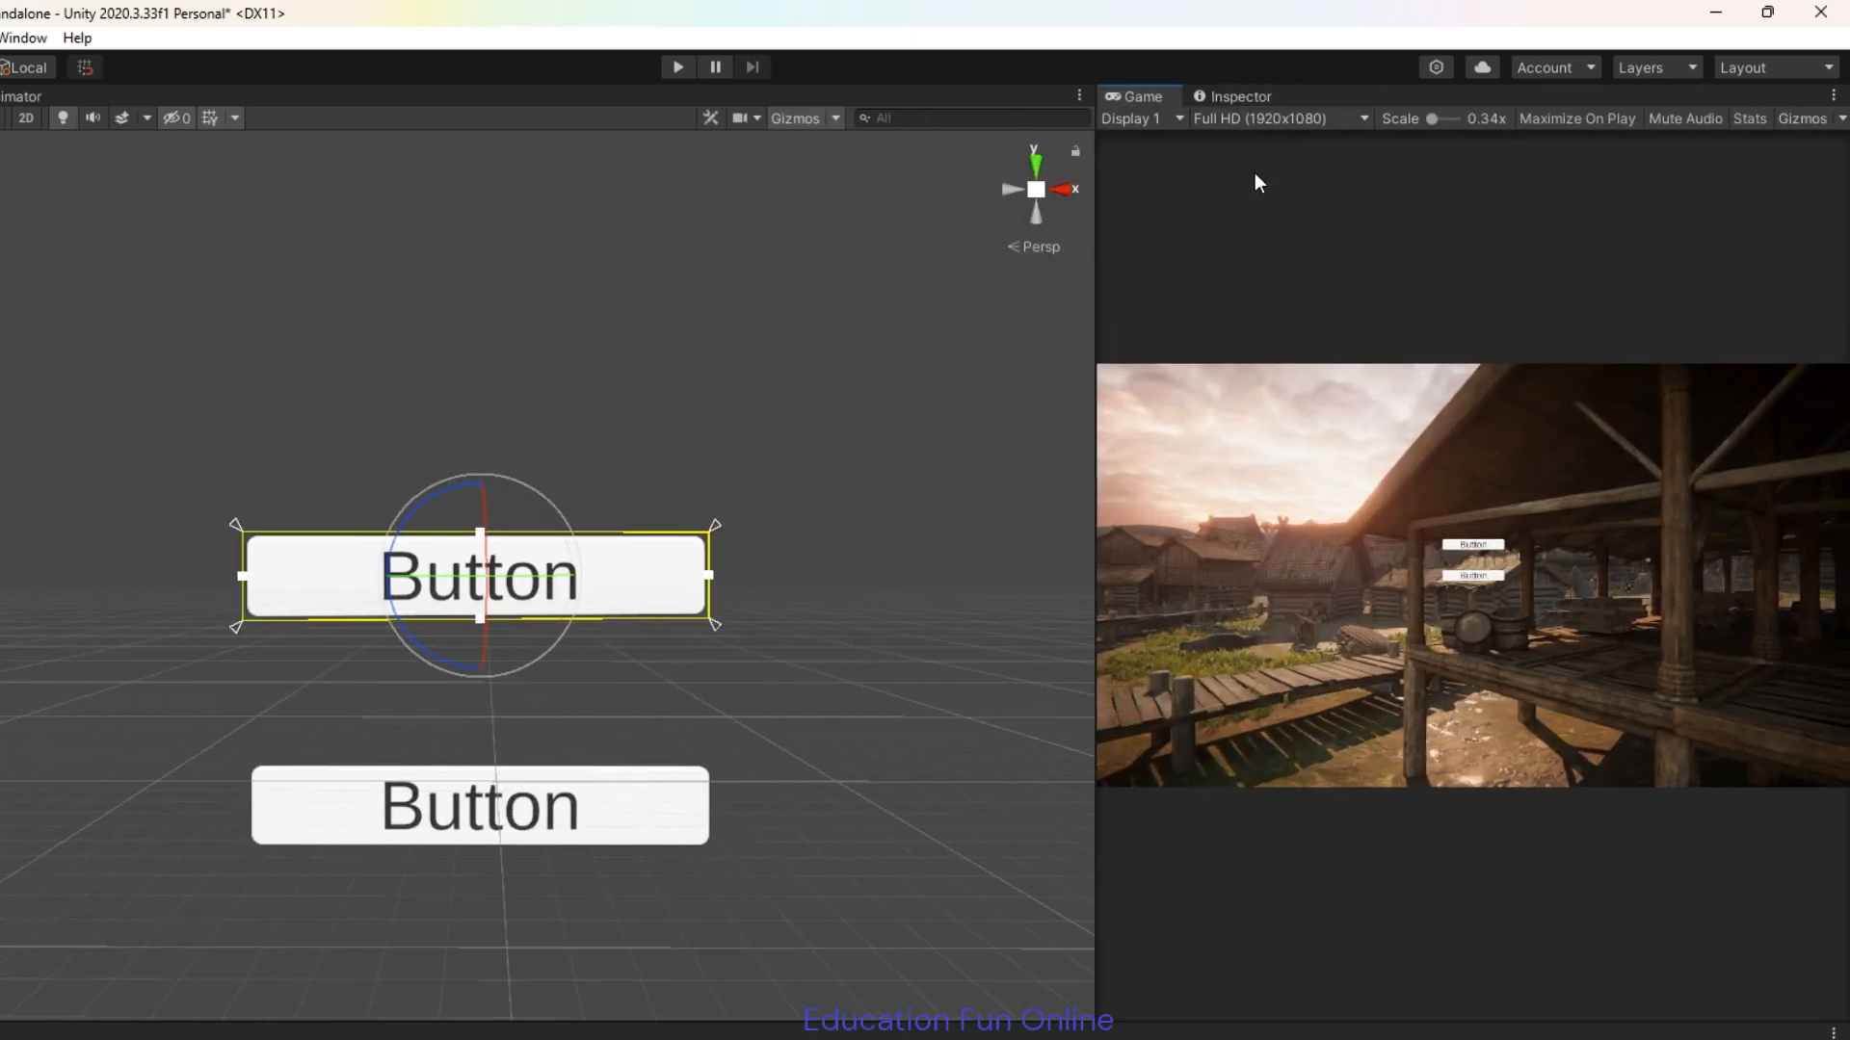
left_click(1235, 96)
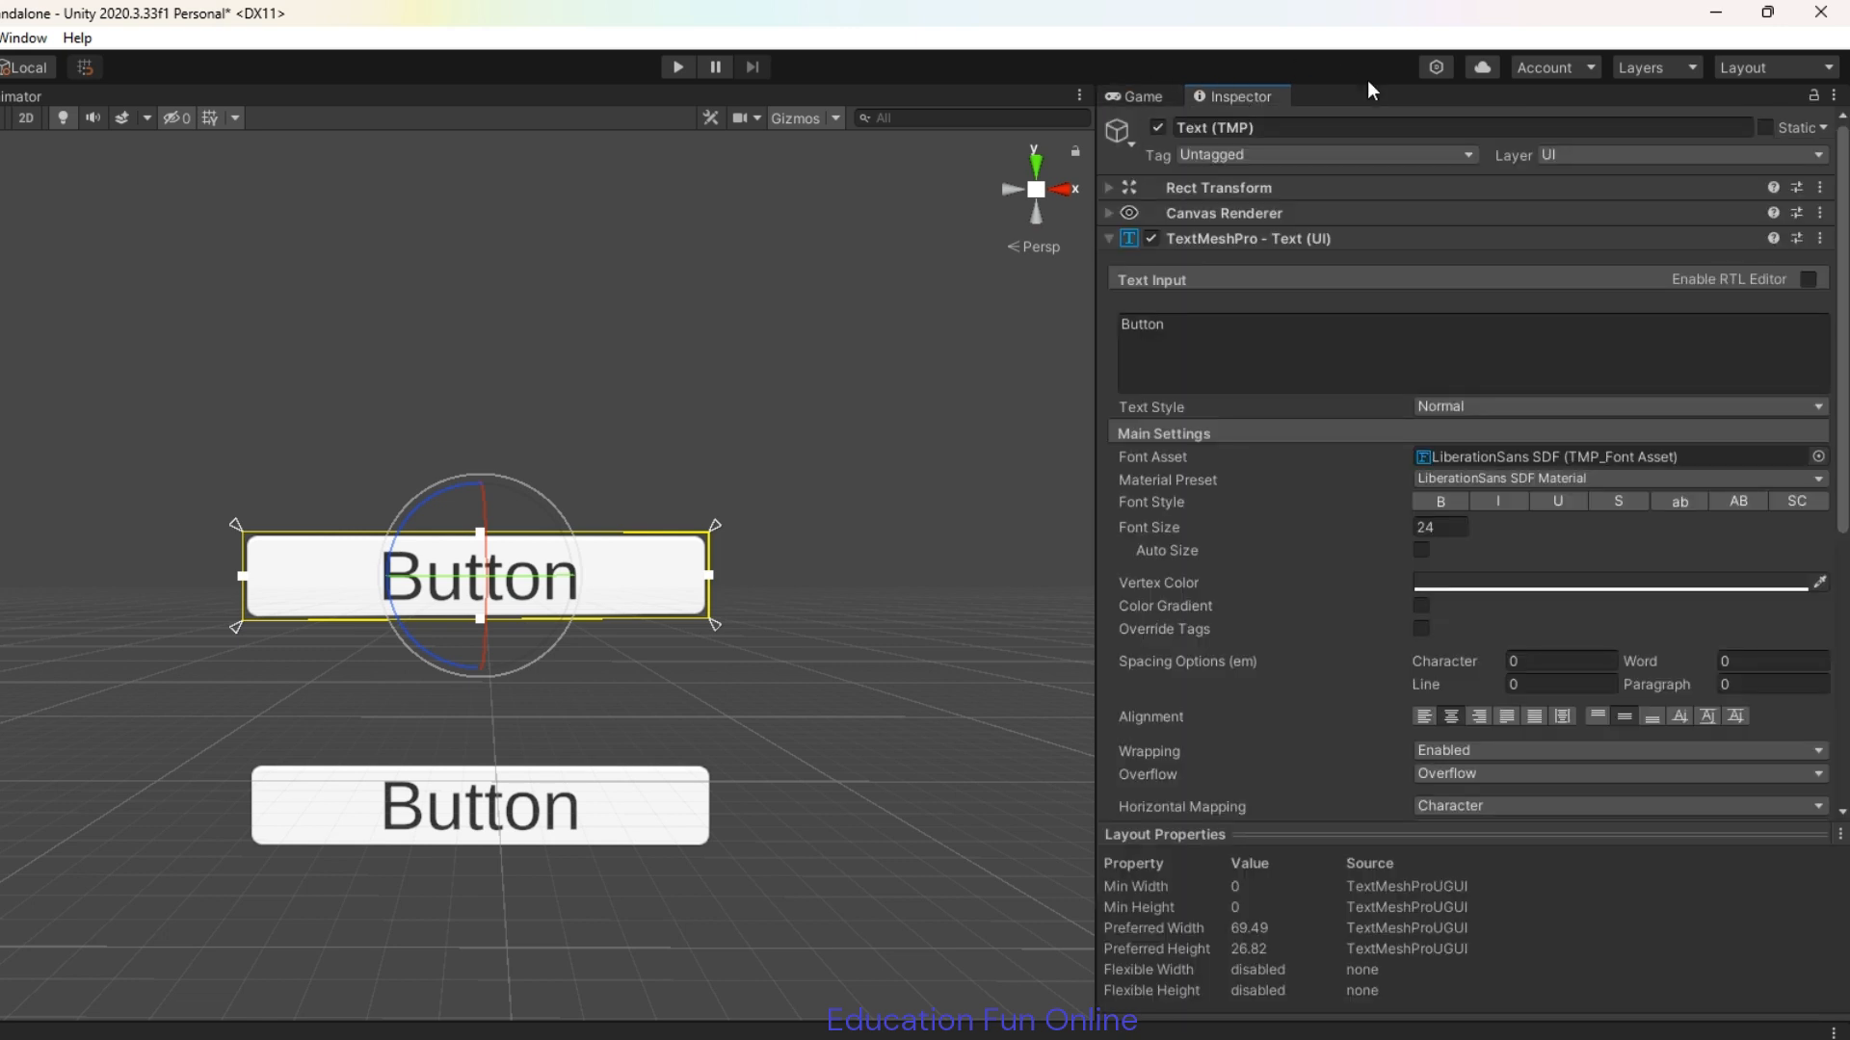
left_click(1196, 333)
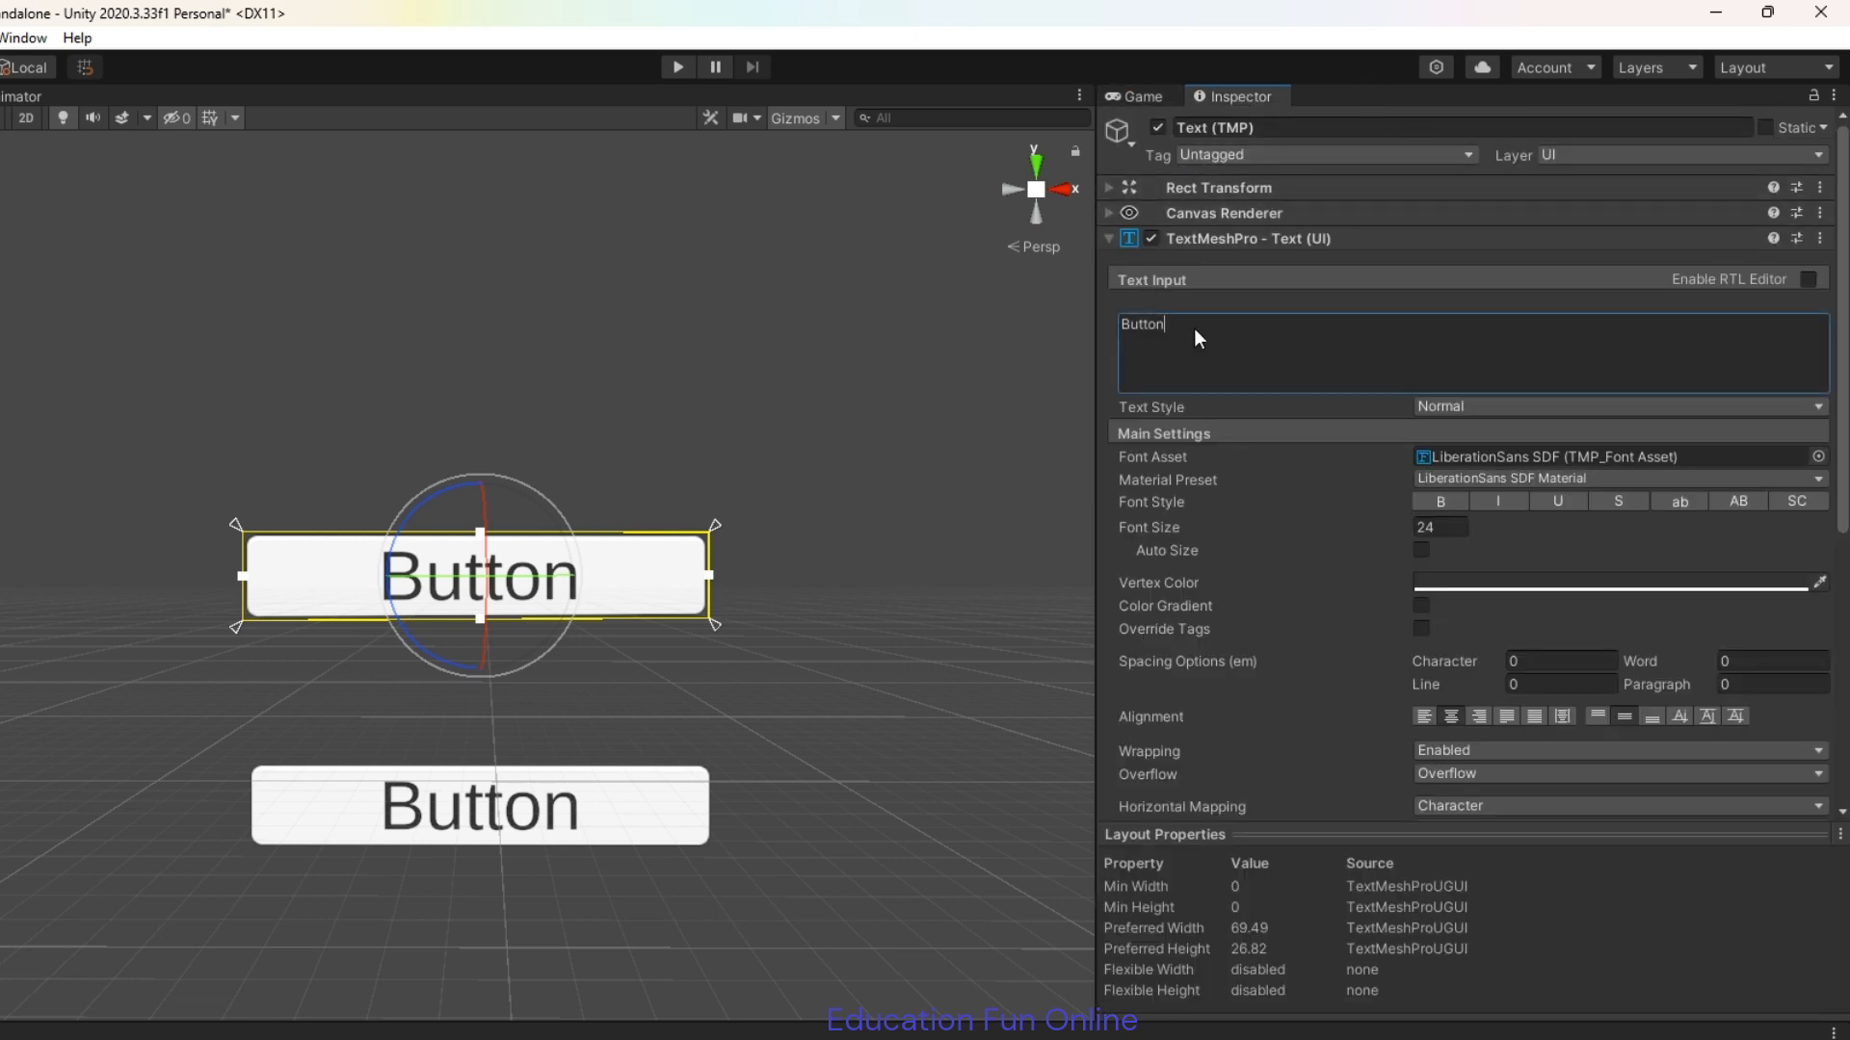
key("BackSpace")
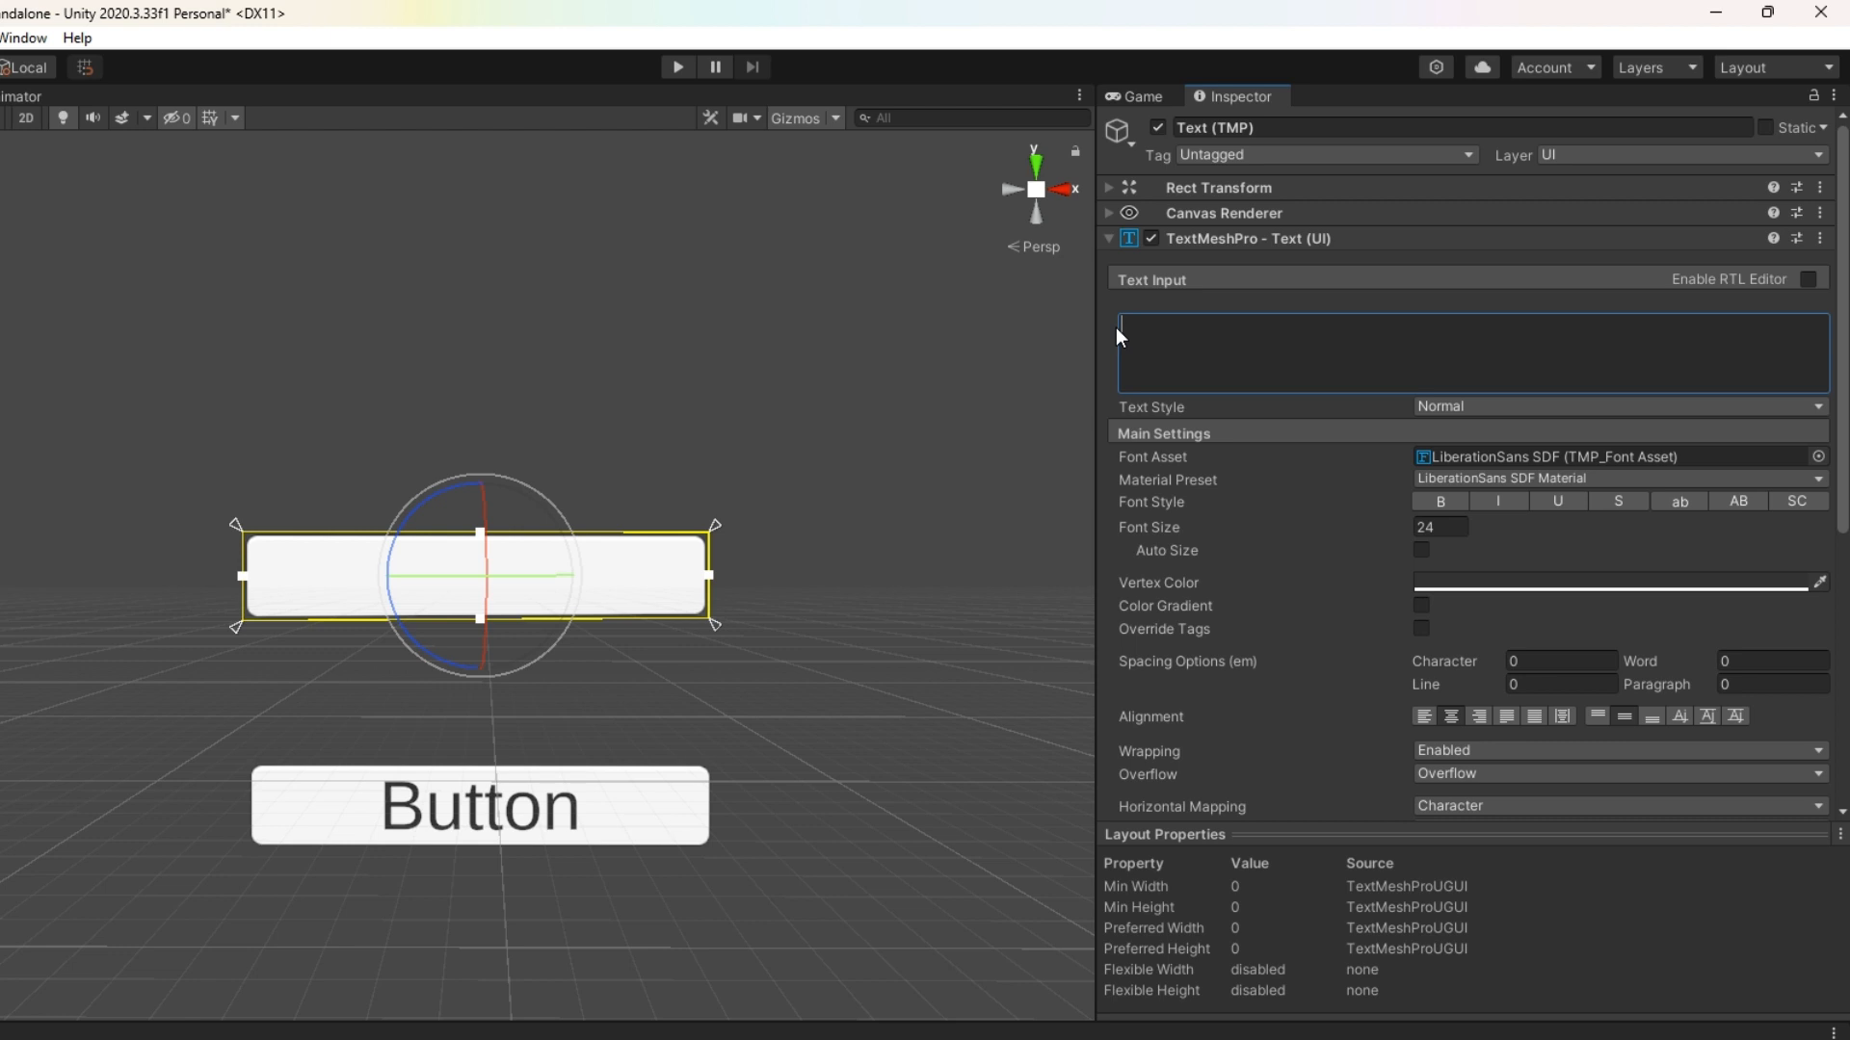
type("On")
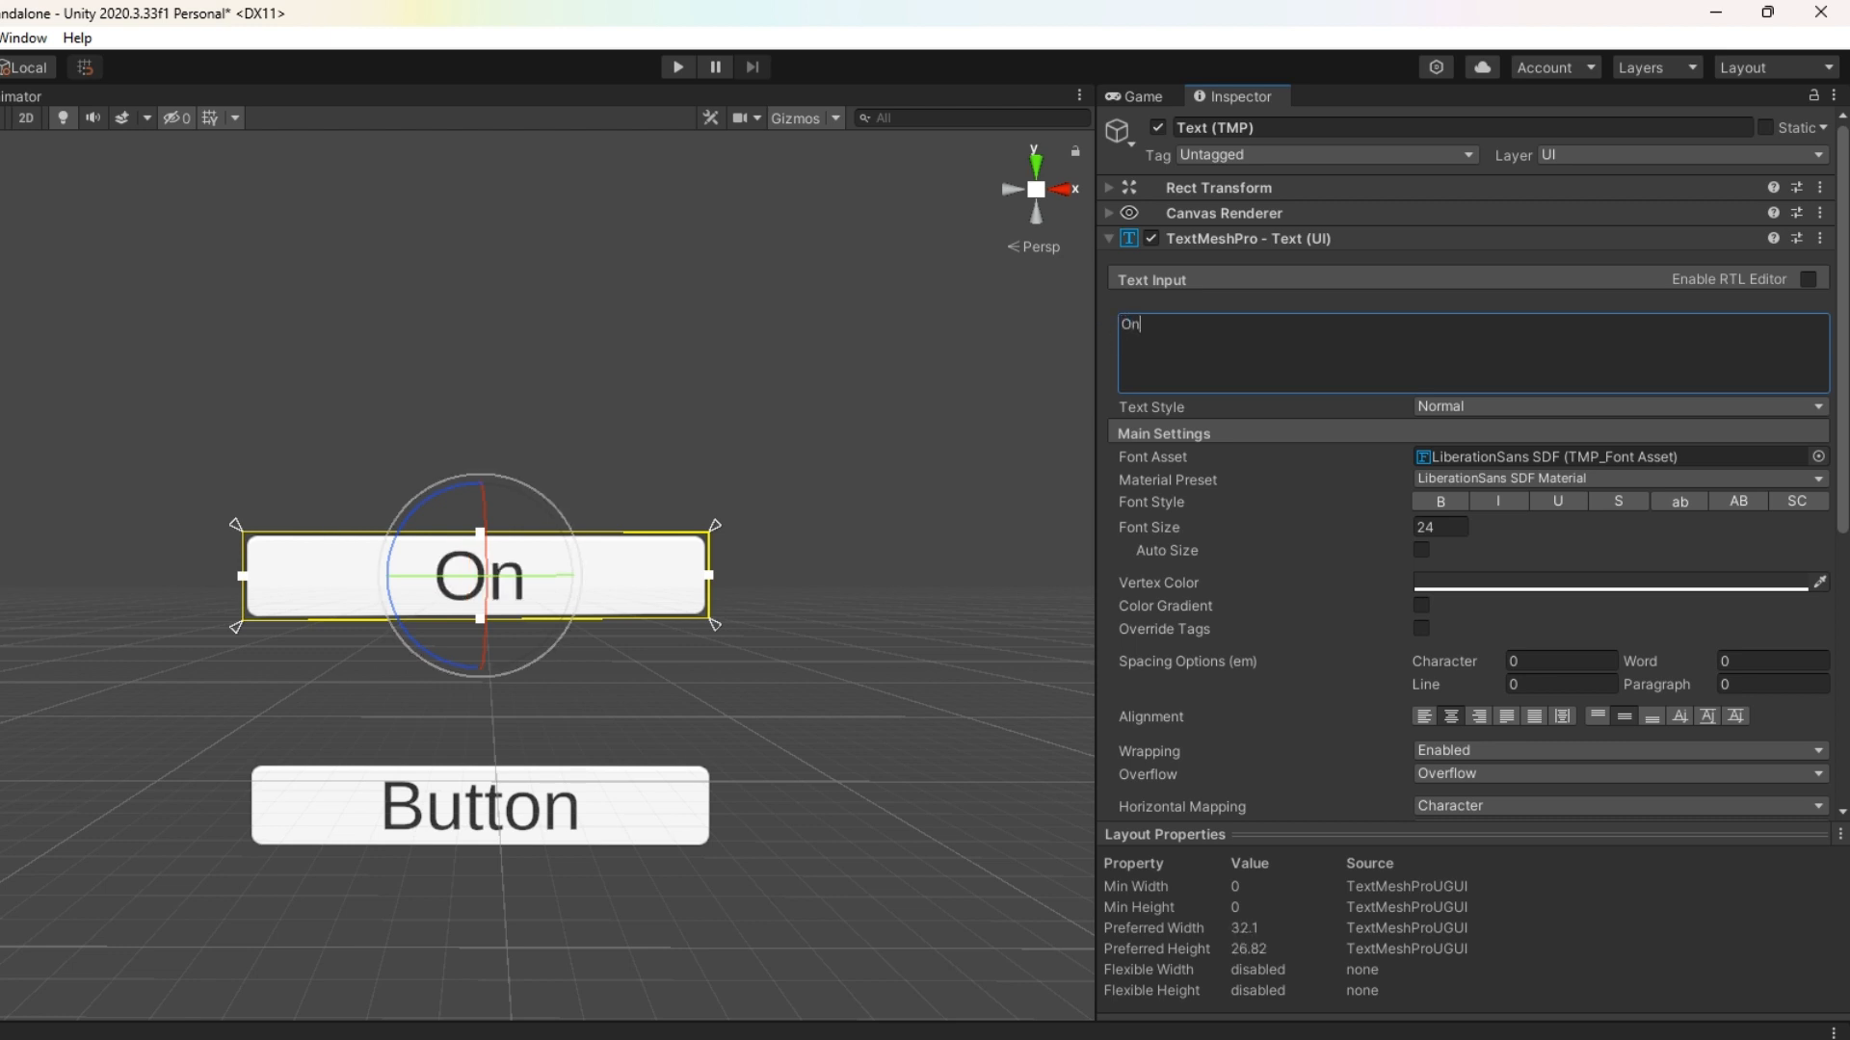
Step: Change the lower button's text to "Off"
left_click(480, 807)
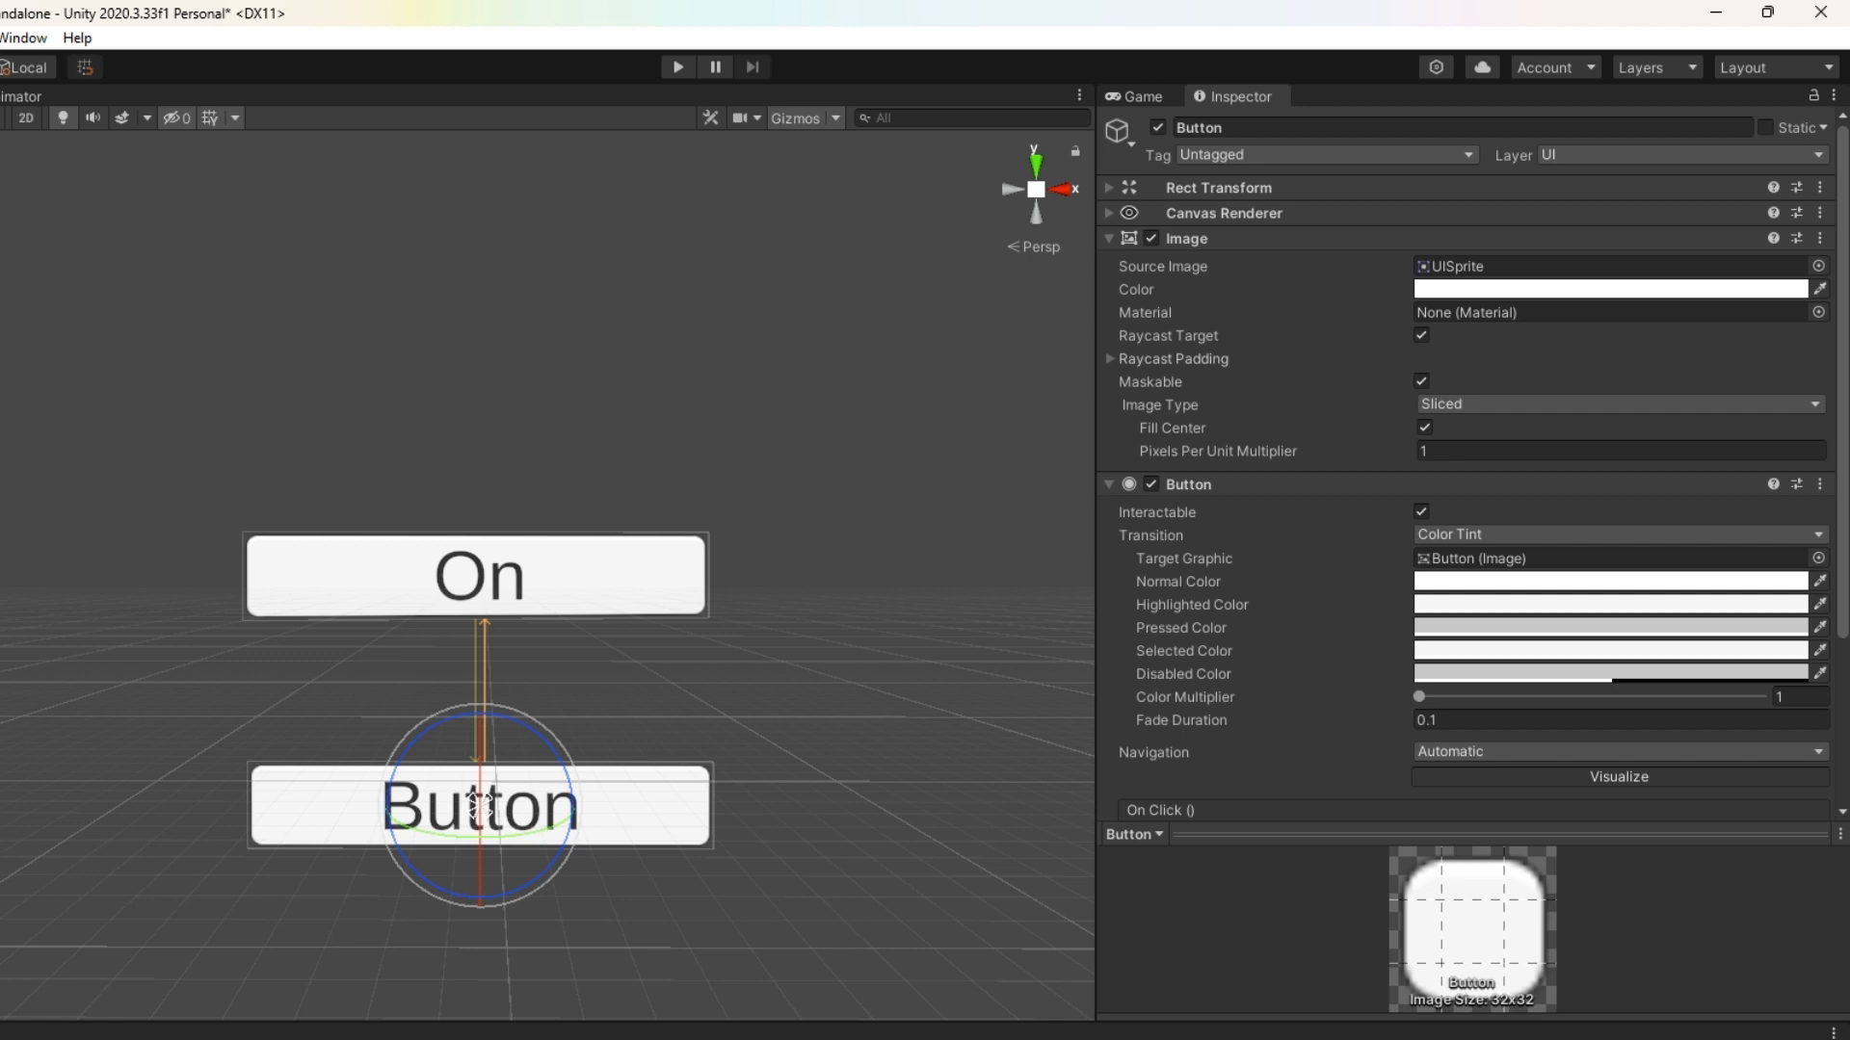
left_click(480, 807)
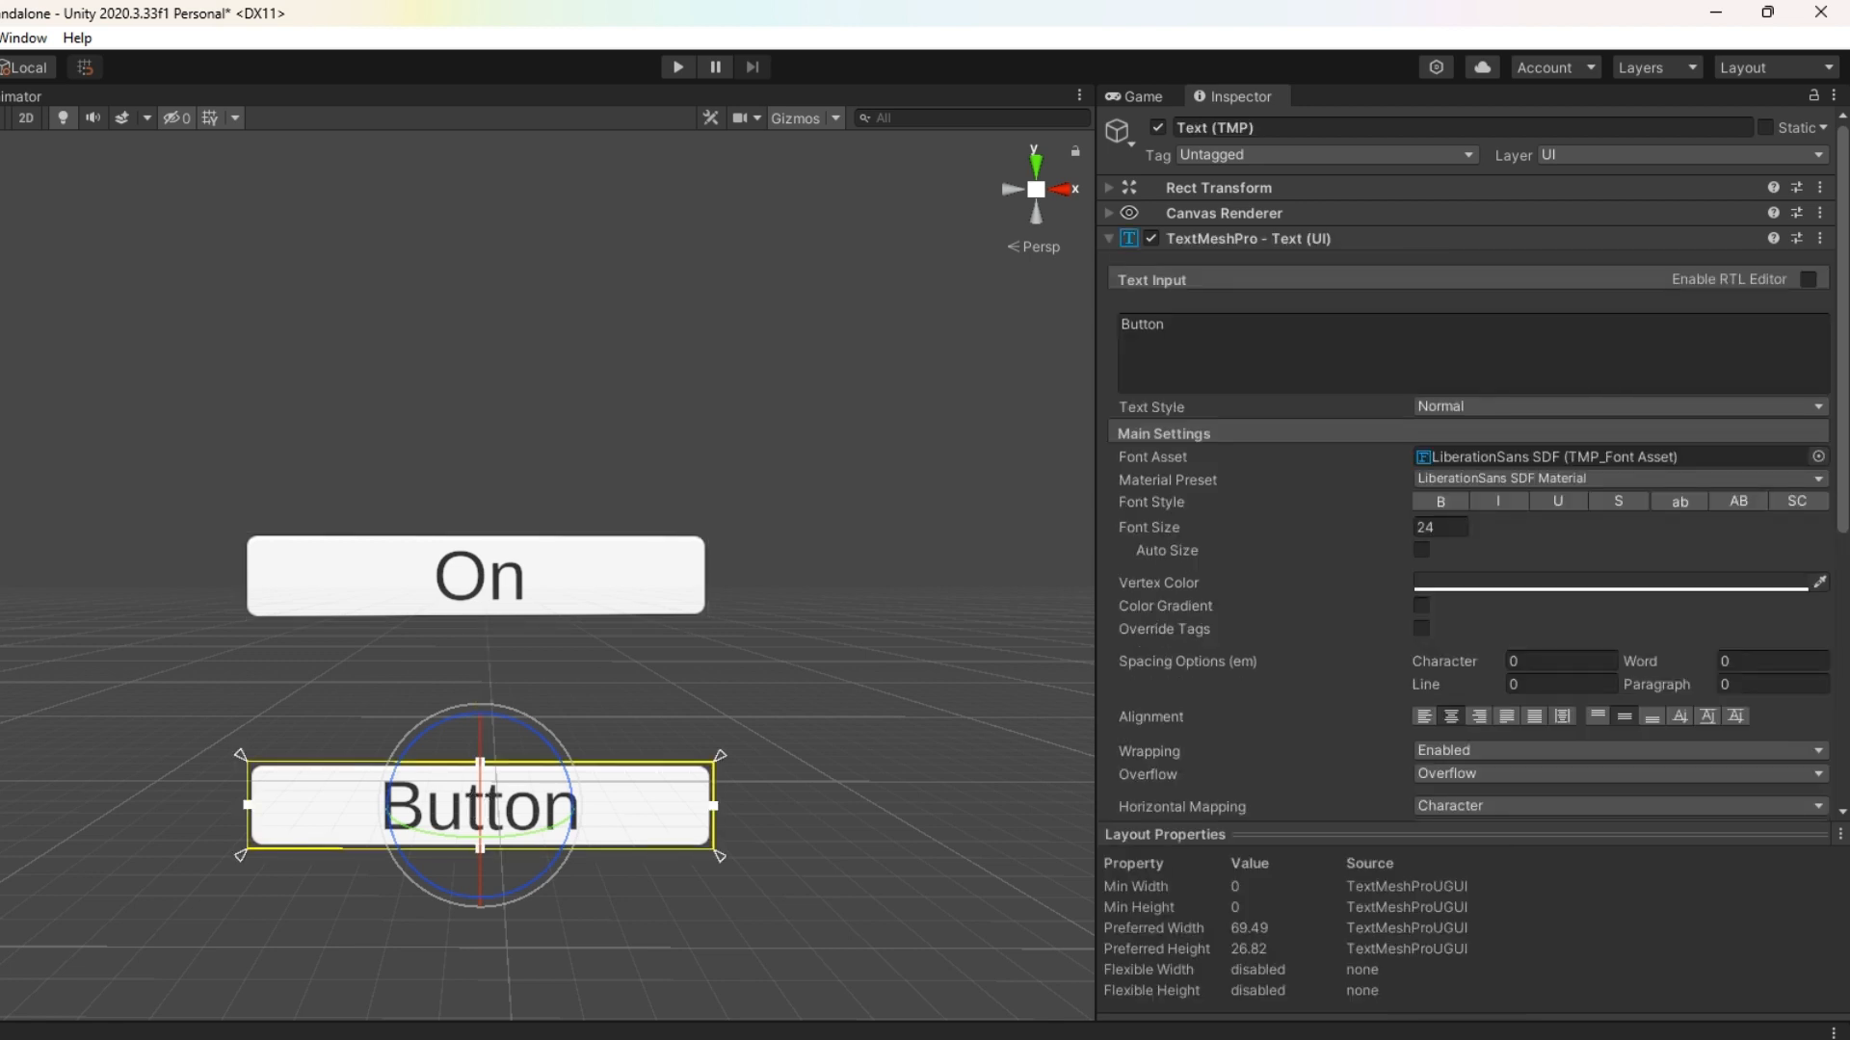
left_click(1203, 324)
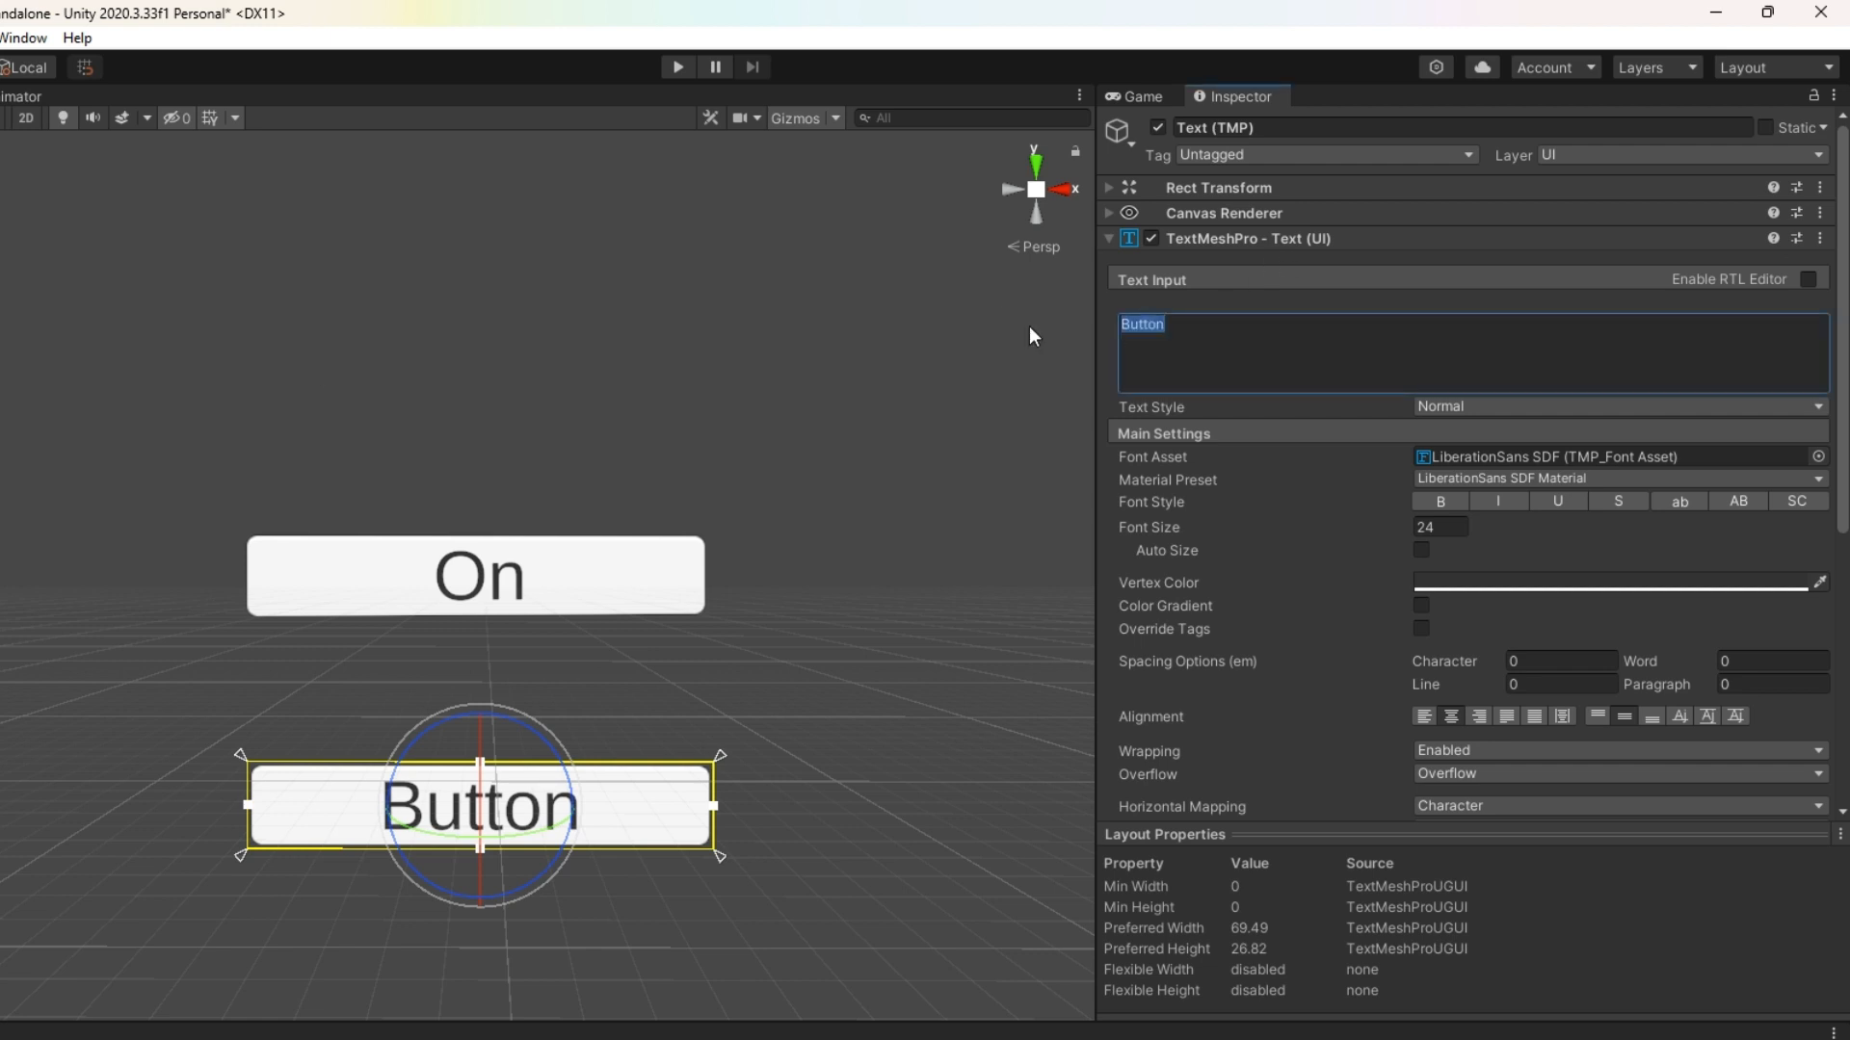
key("BackSpace")
type("Off")
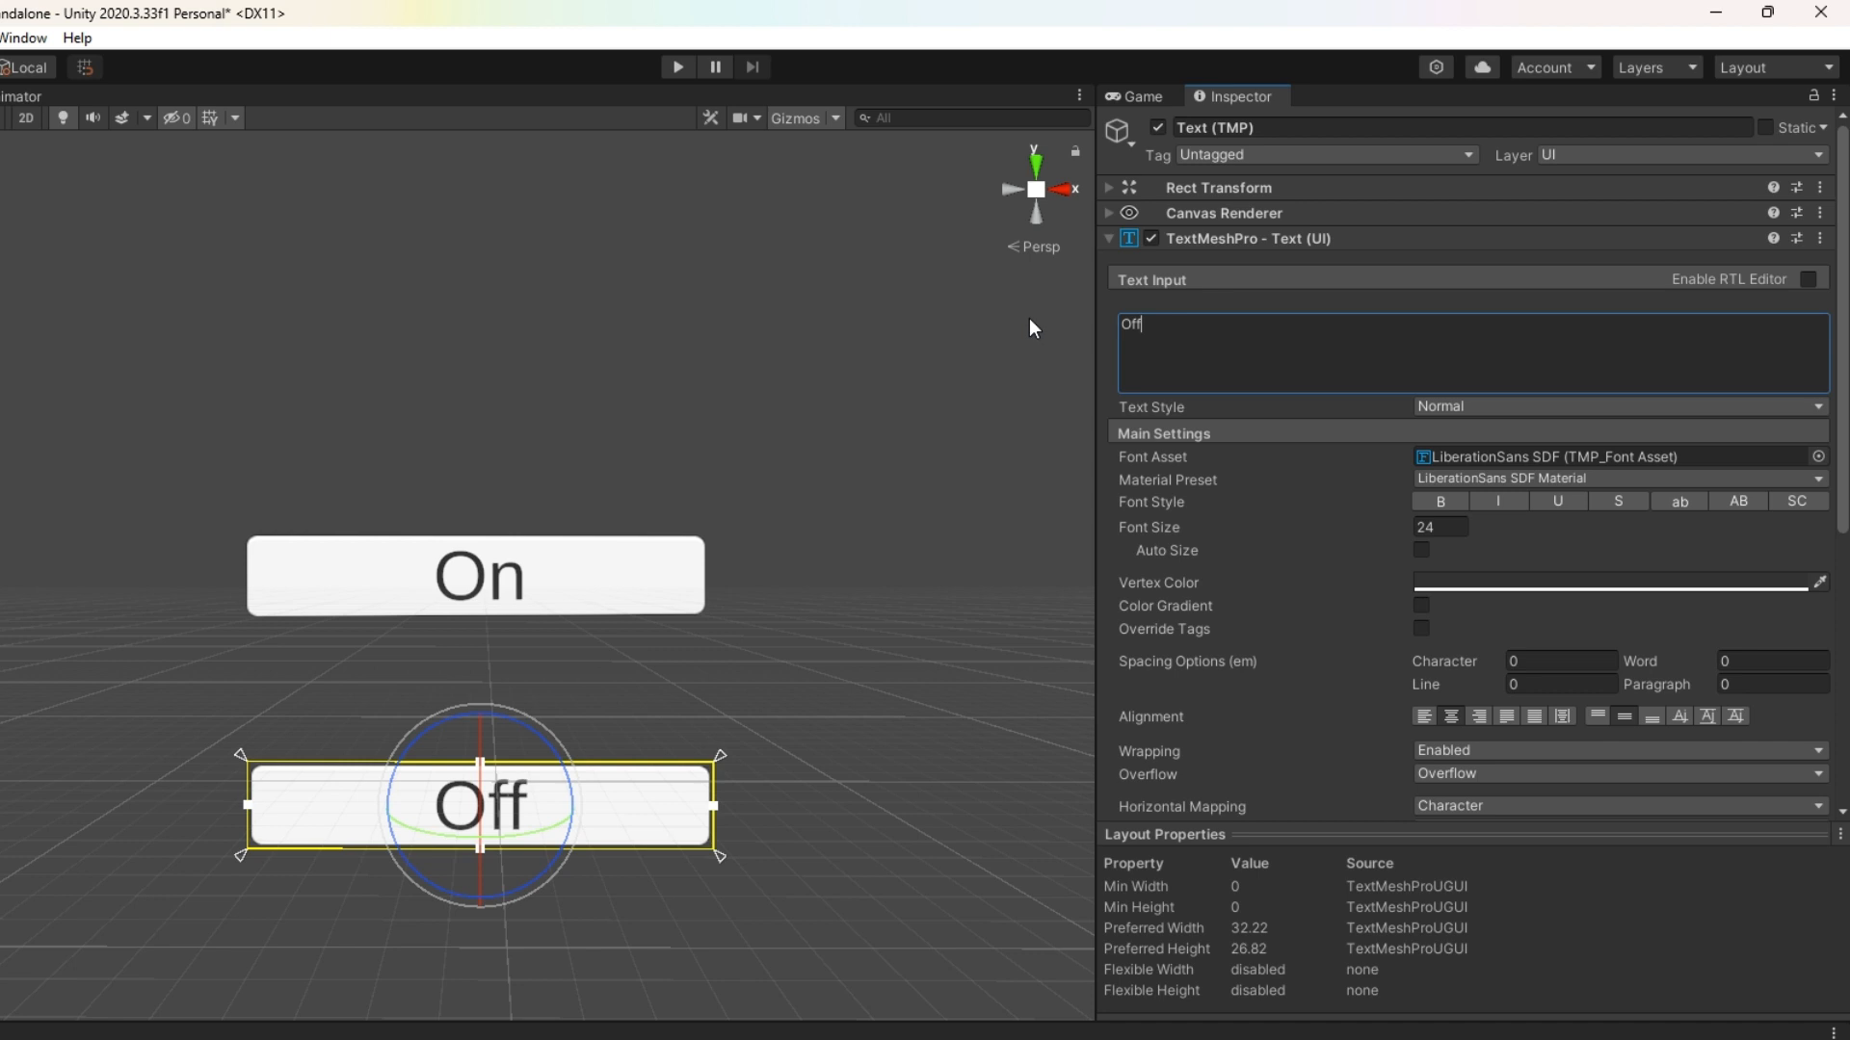
Step: Set the On button's Highlighted Color to yellow, about RGB 231, 220, 12
left_click(2, 352)
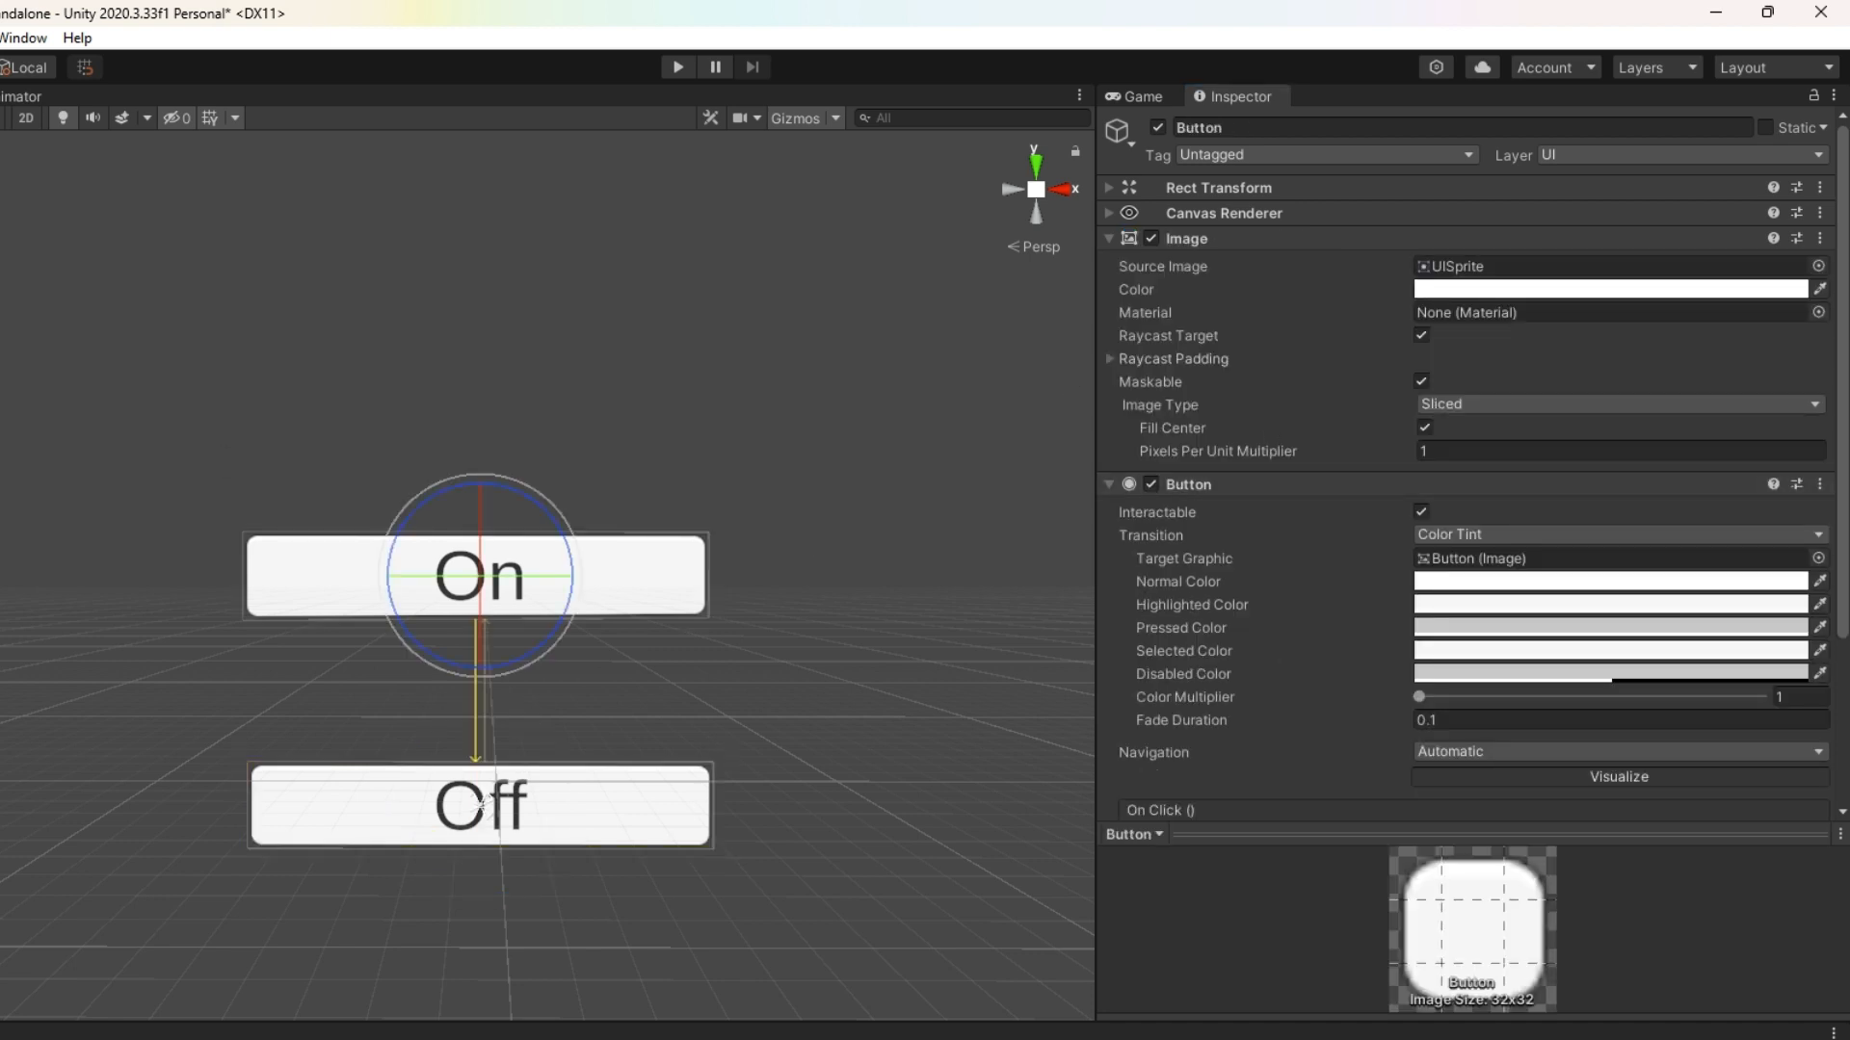
left_click(1481, 607)
left_click(1685, 684)
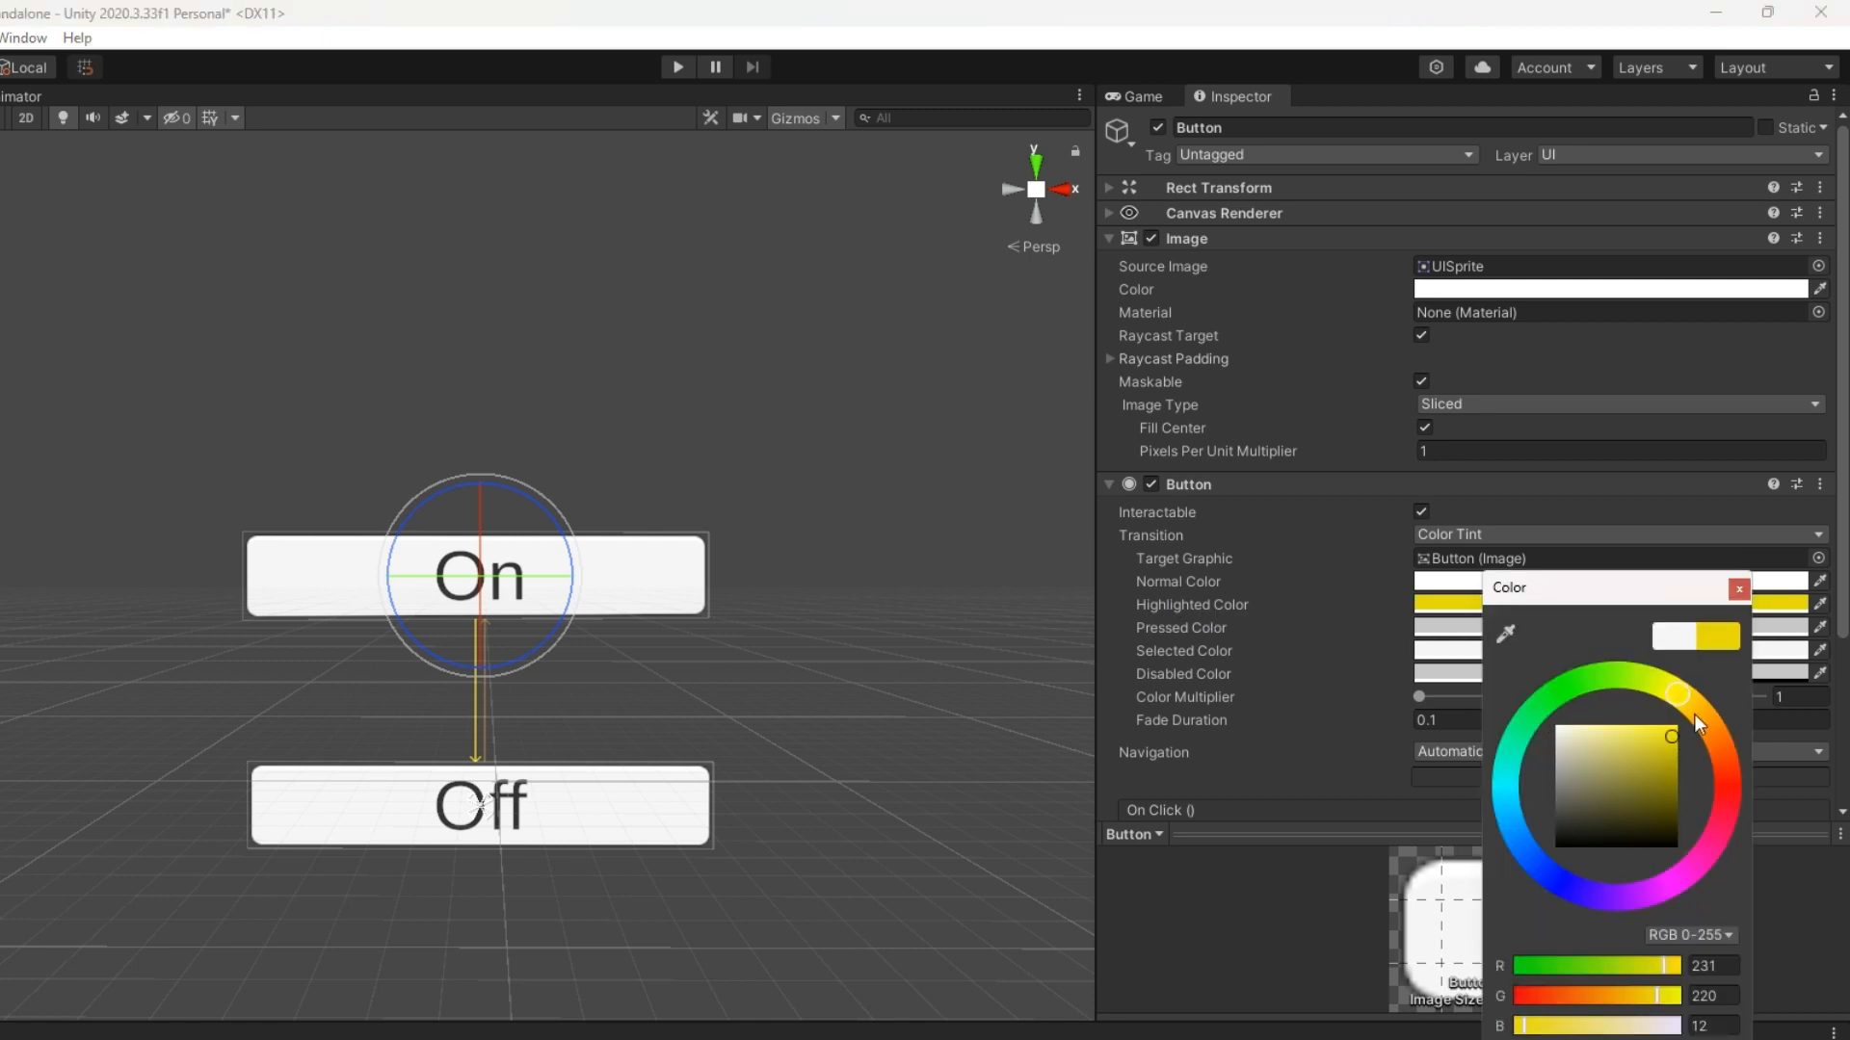
left_click(1739, 588)
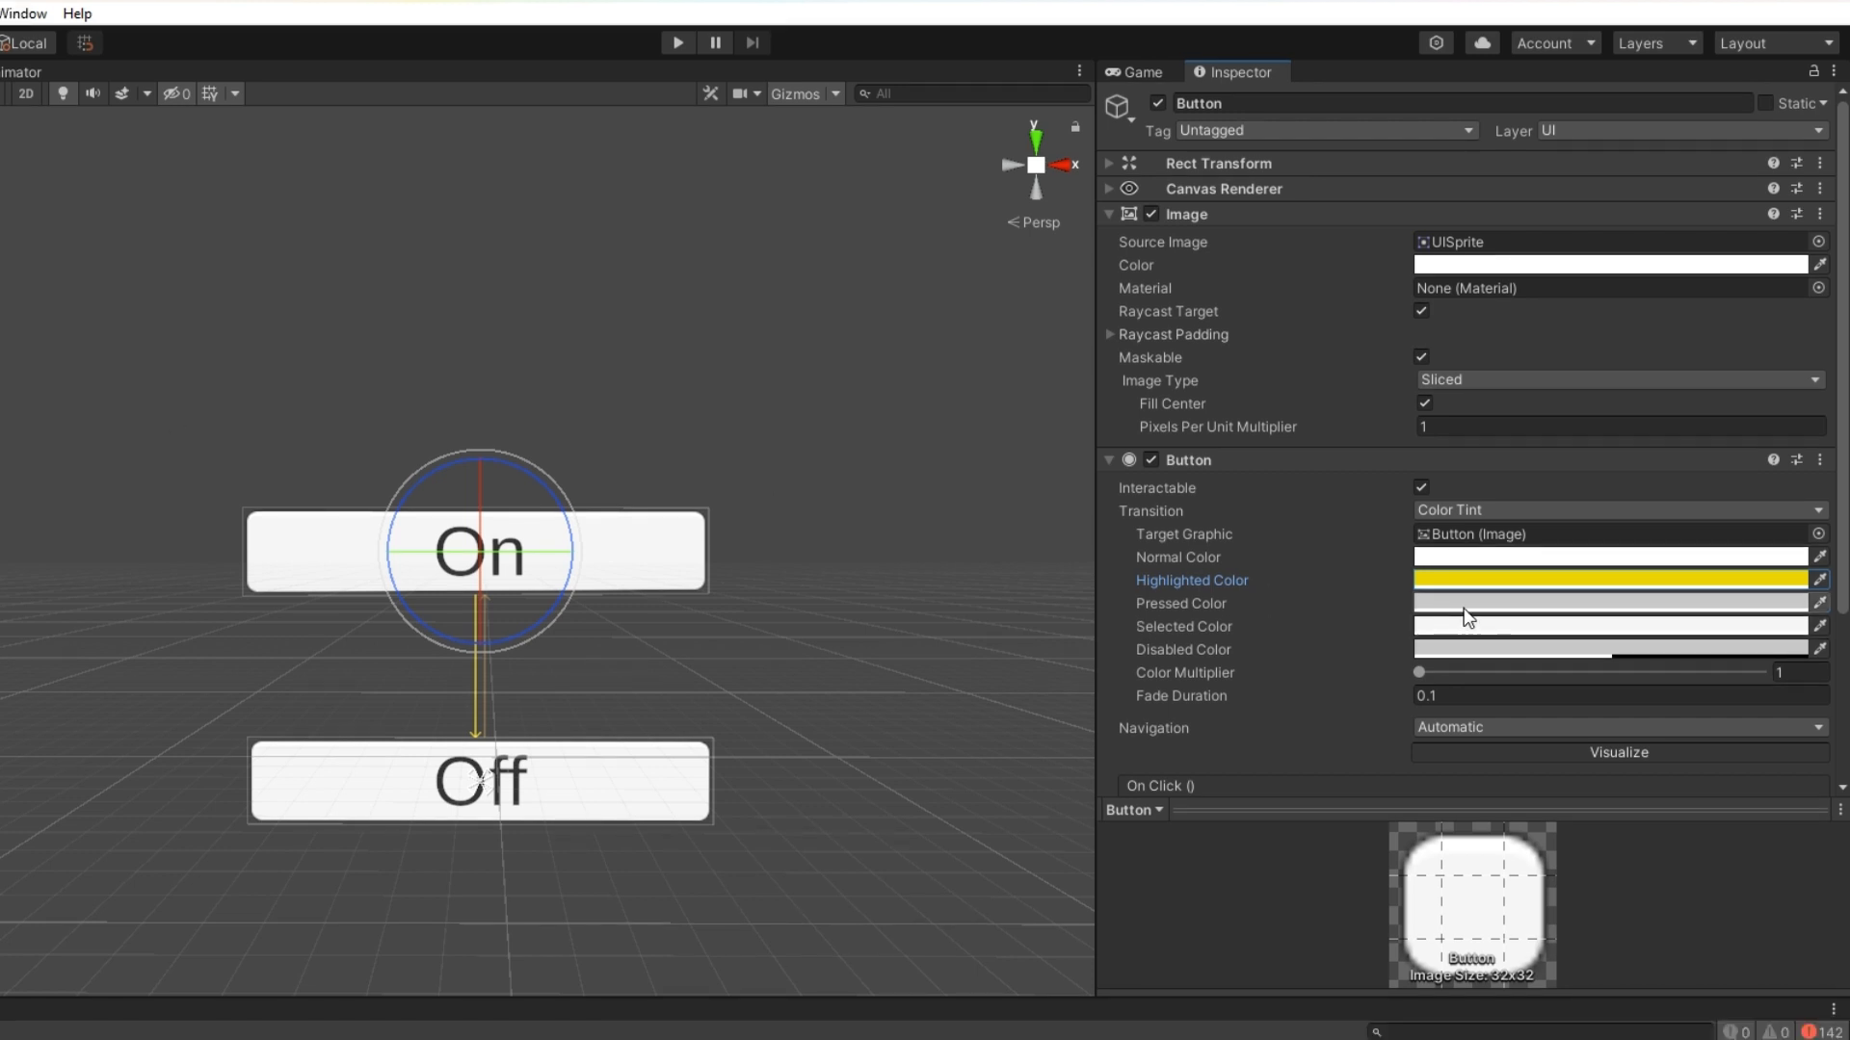
Step: Set the On button's Pressed Color to green, about RGB 21, 239, 15
left_click(1465, 628)
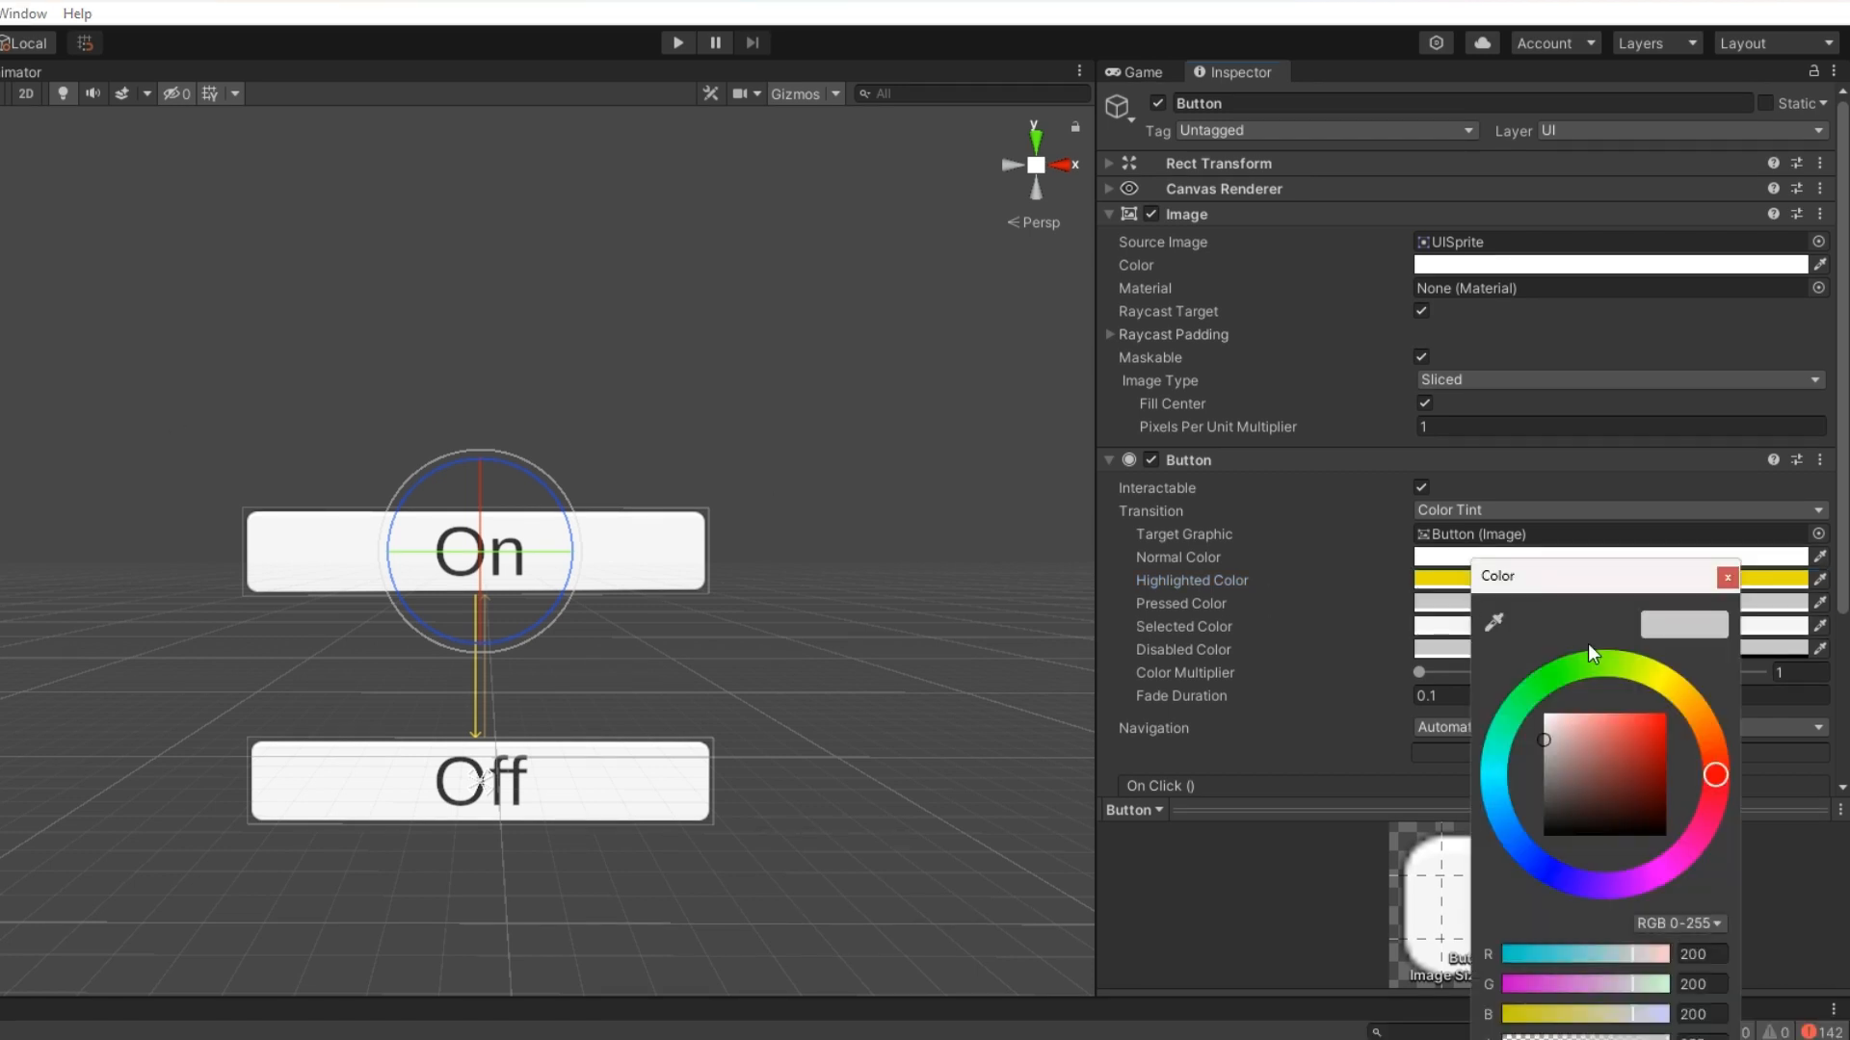
left_click(1552, 675)
left_click(1661, 719)
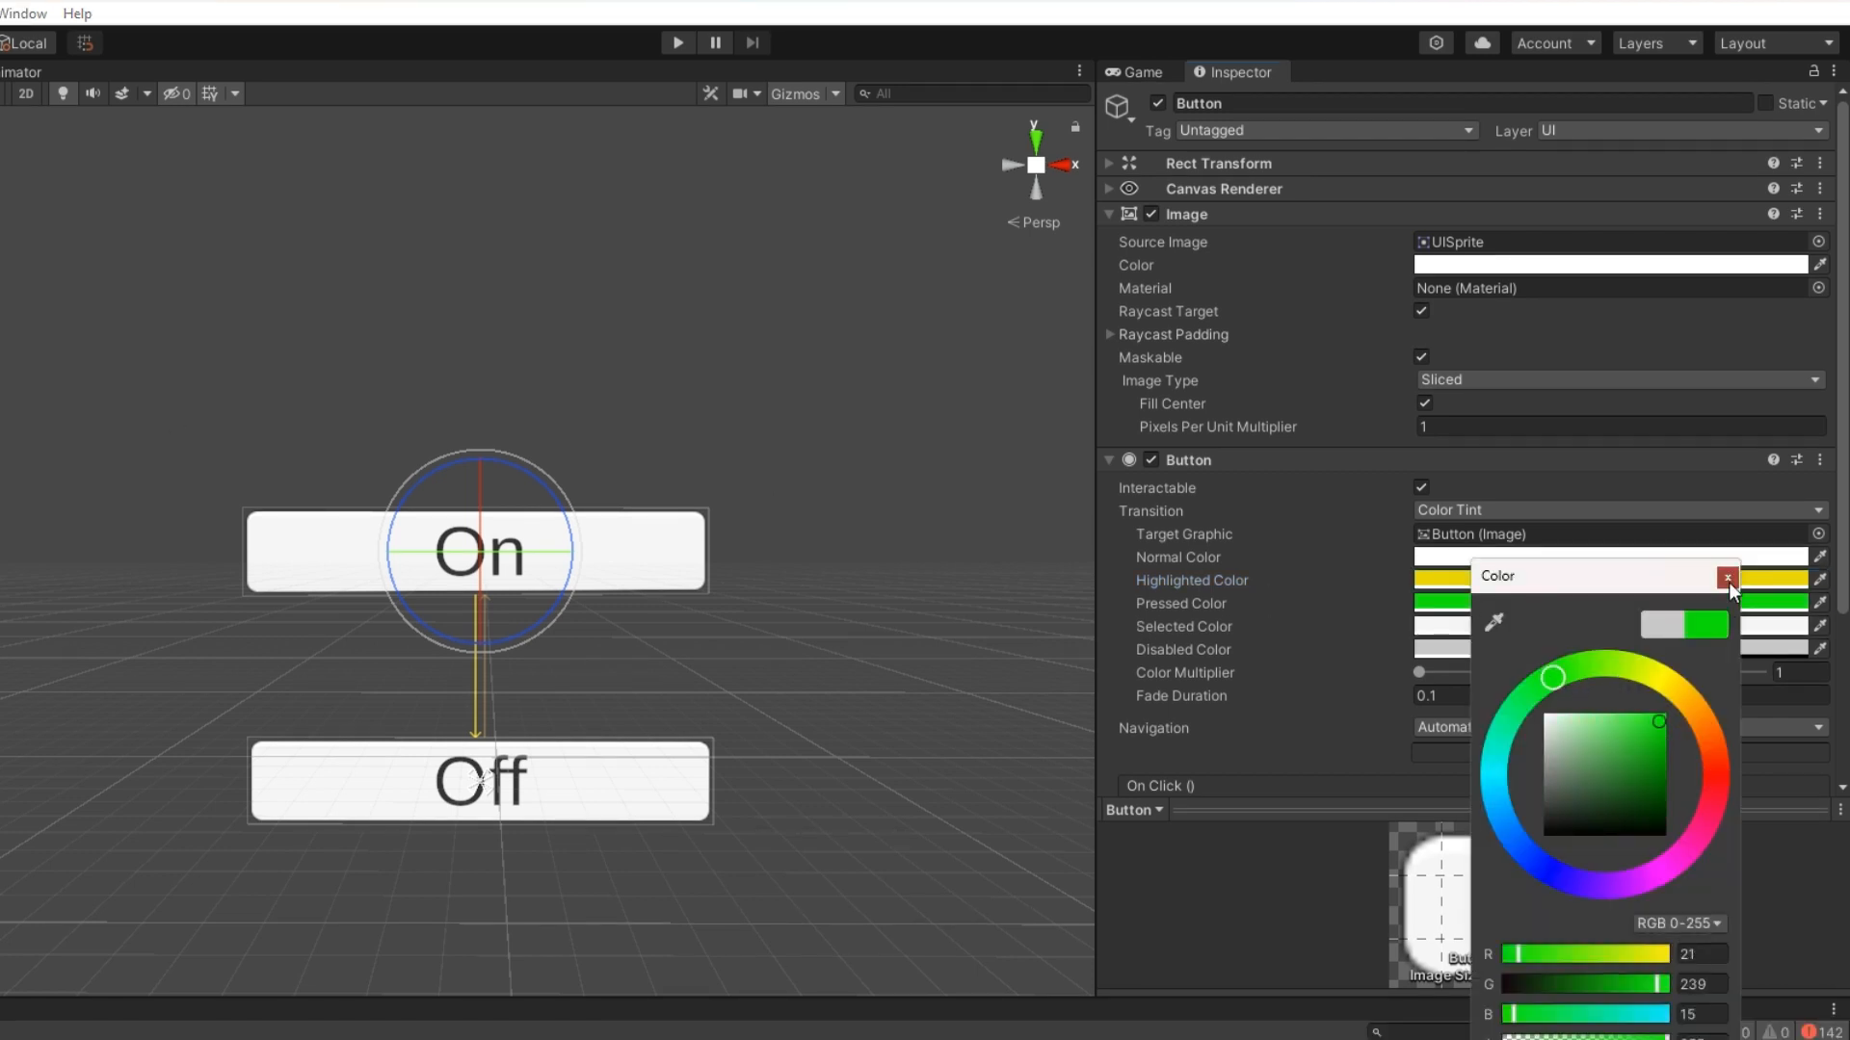
left_click(1727, 579)
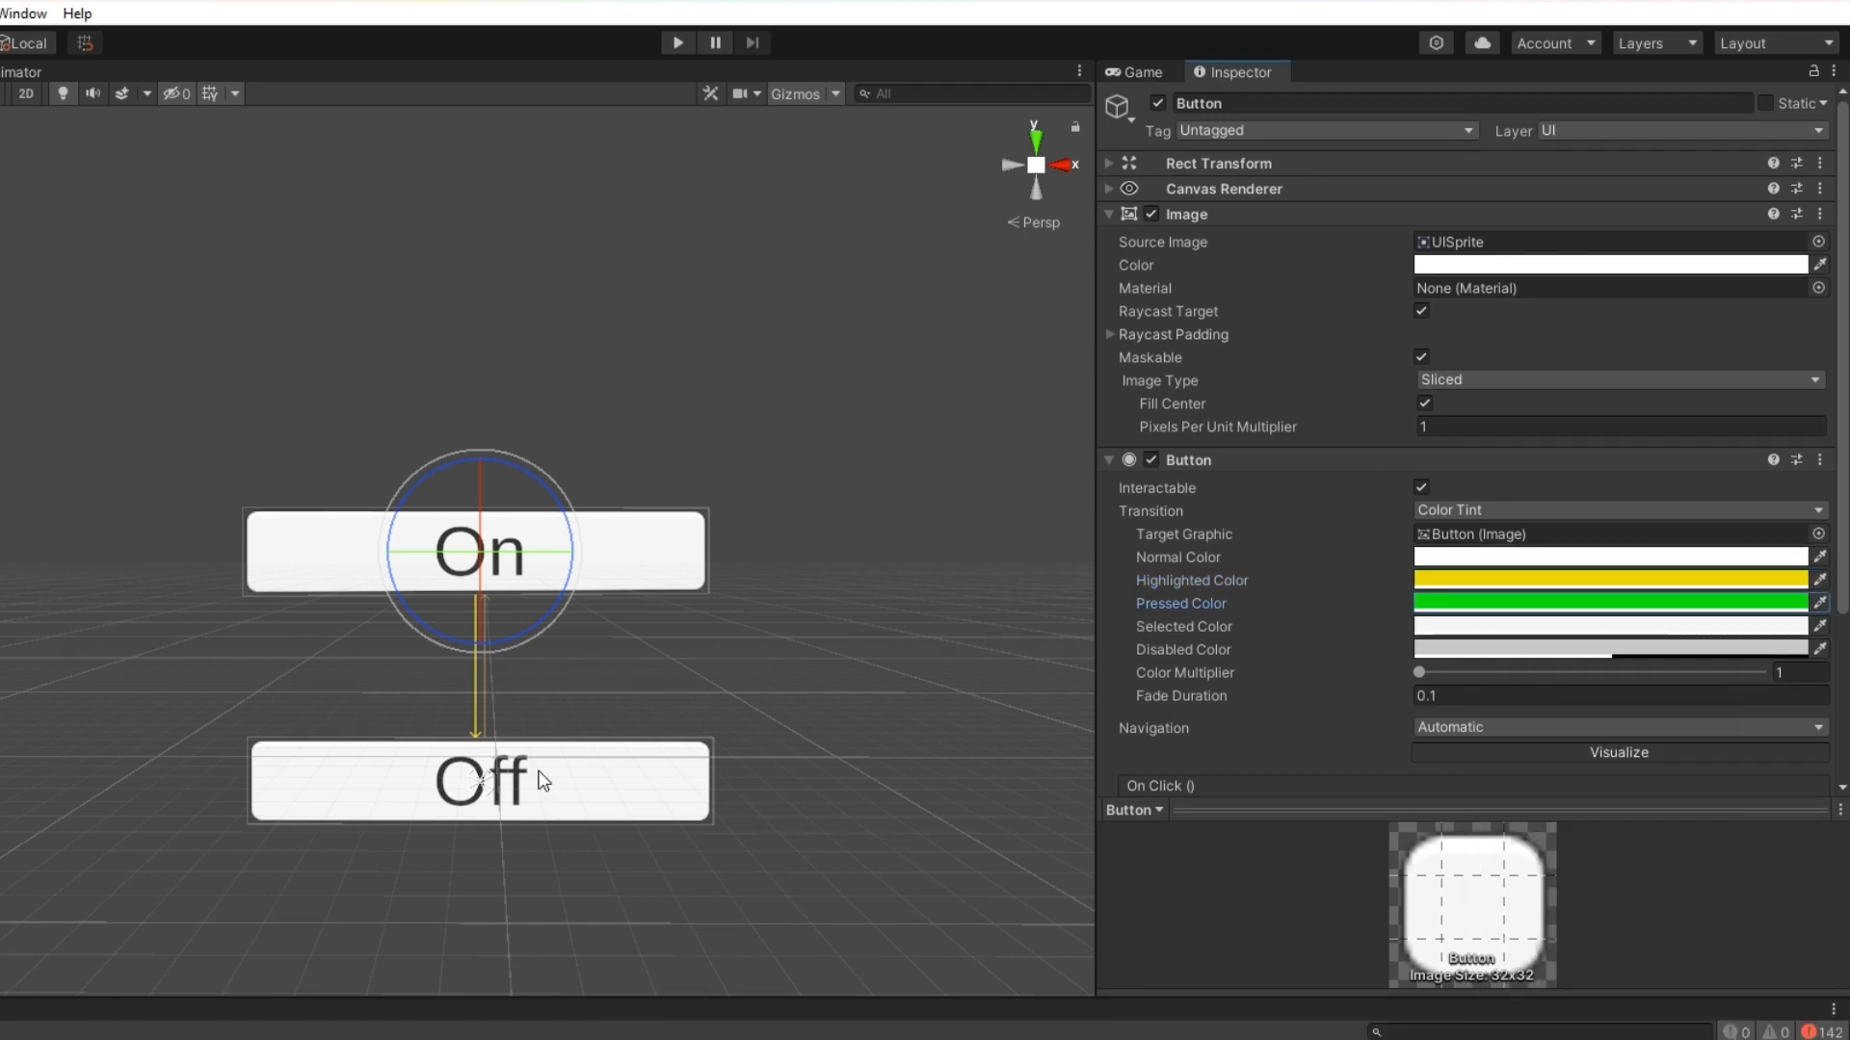
Step: Set the On button's Selected Color to orange-red, about RGB 231, 76, 26
left_click(1498, 626)
left_click(1726, 716)
left_click(1681, 725)
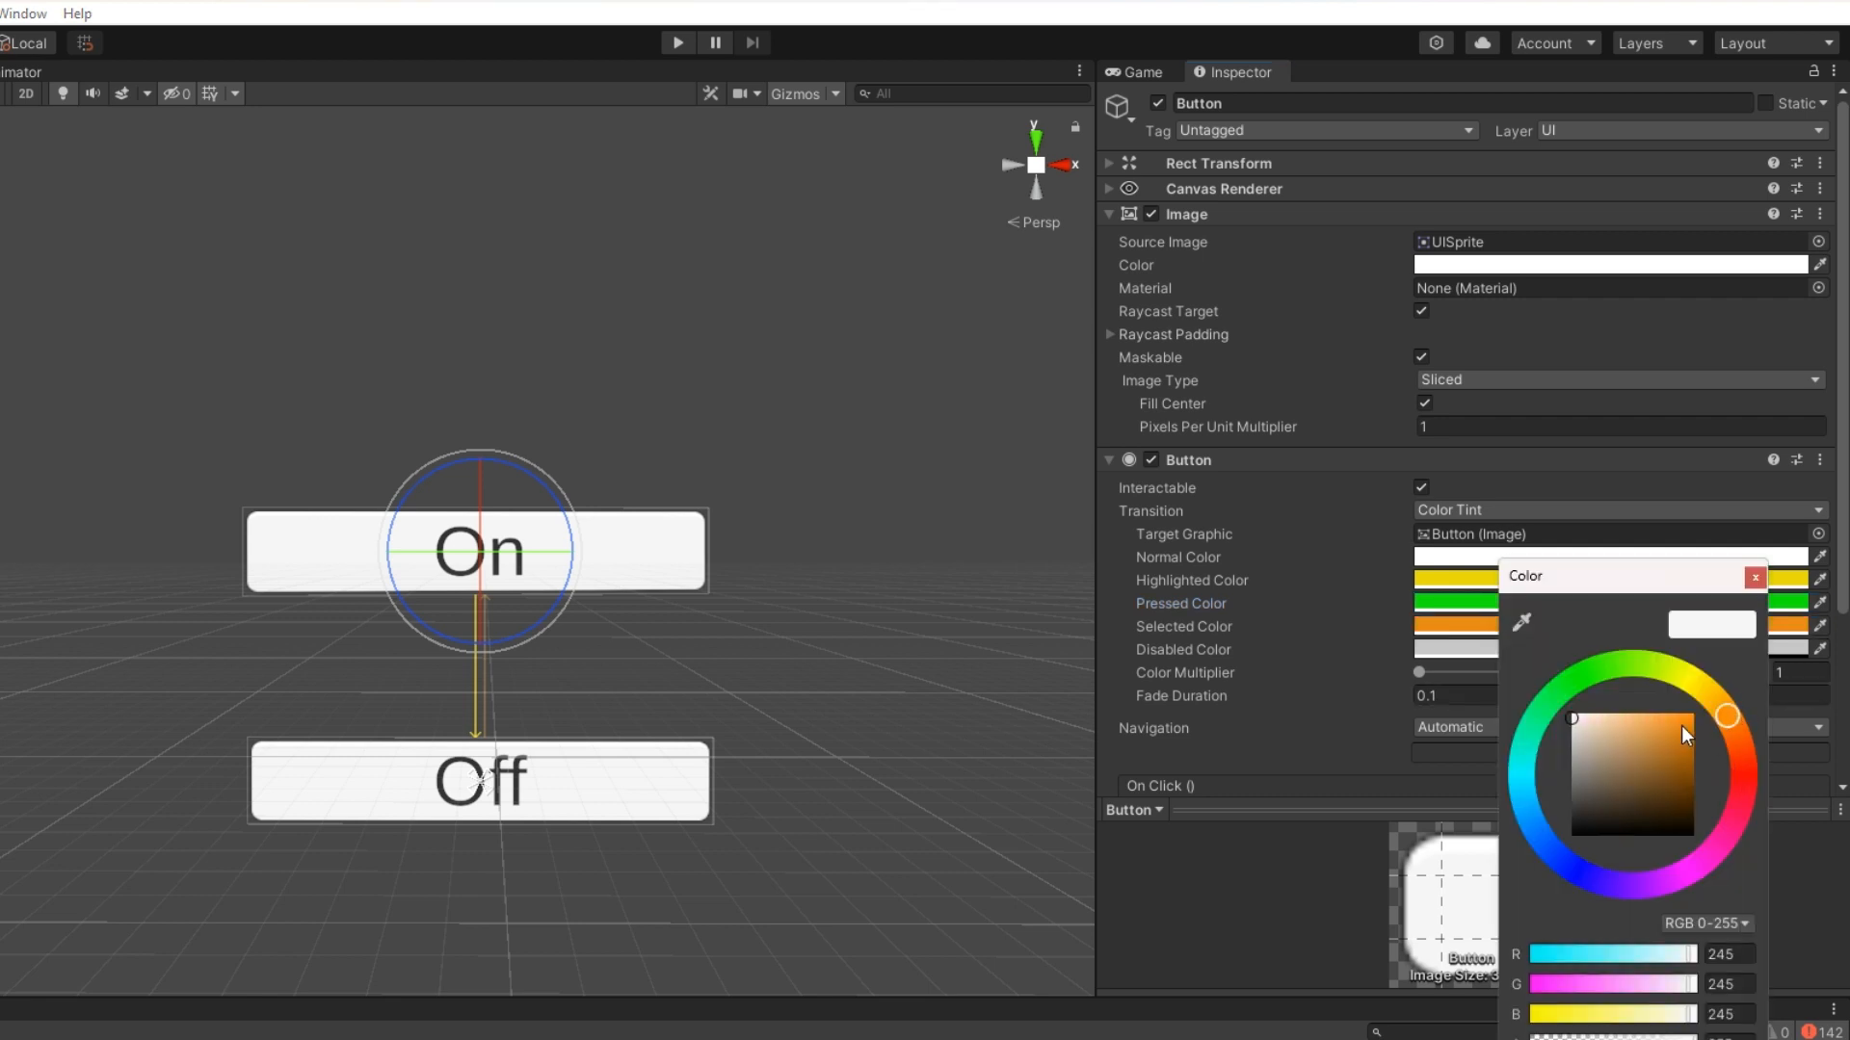
left_click(1734, 737)
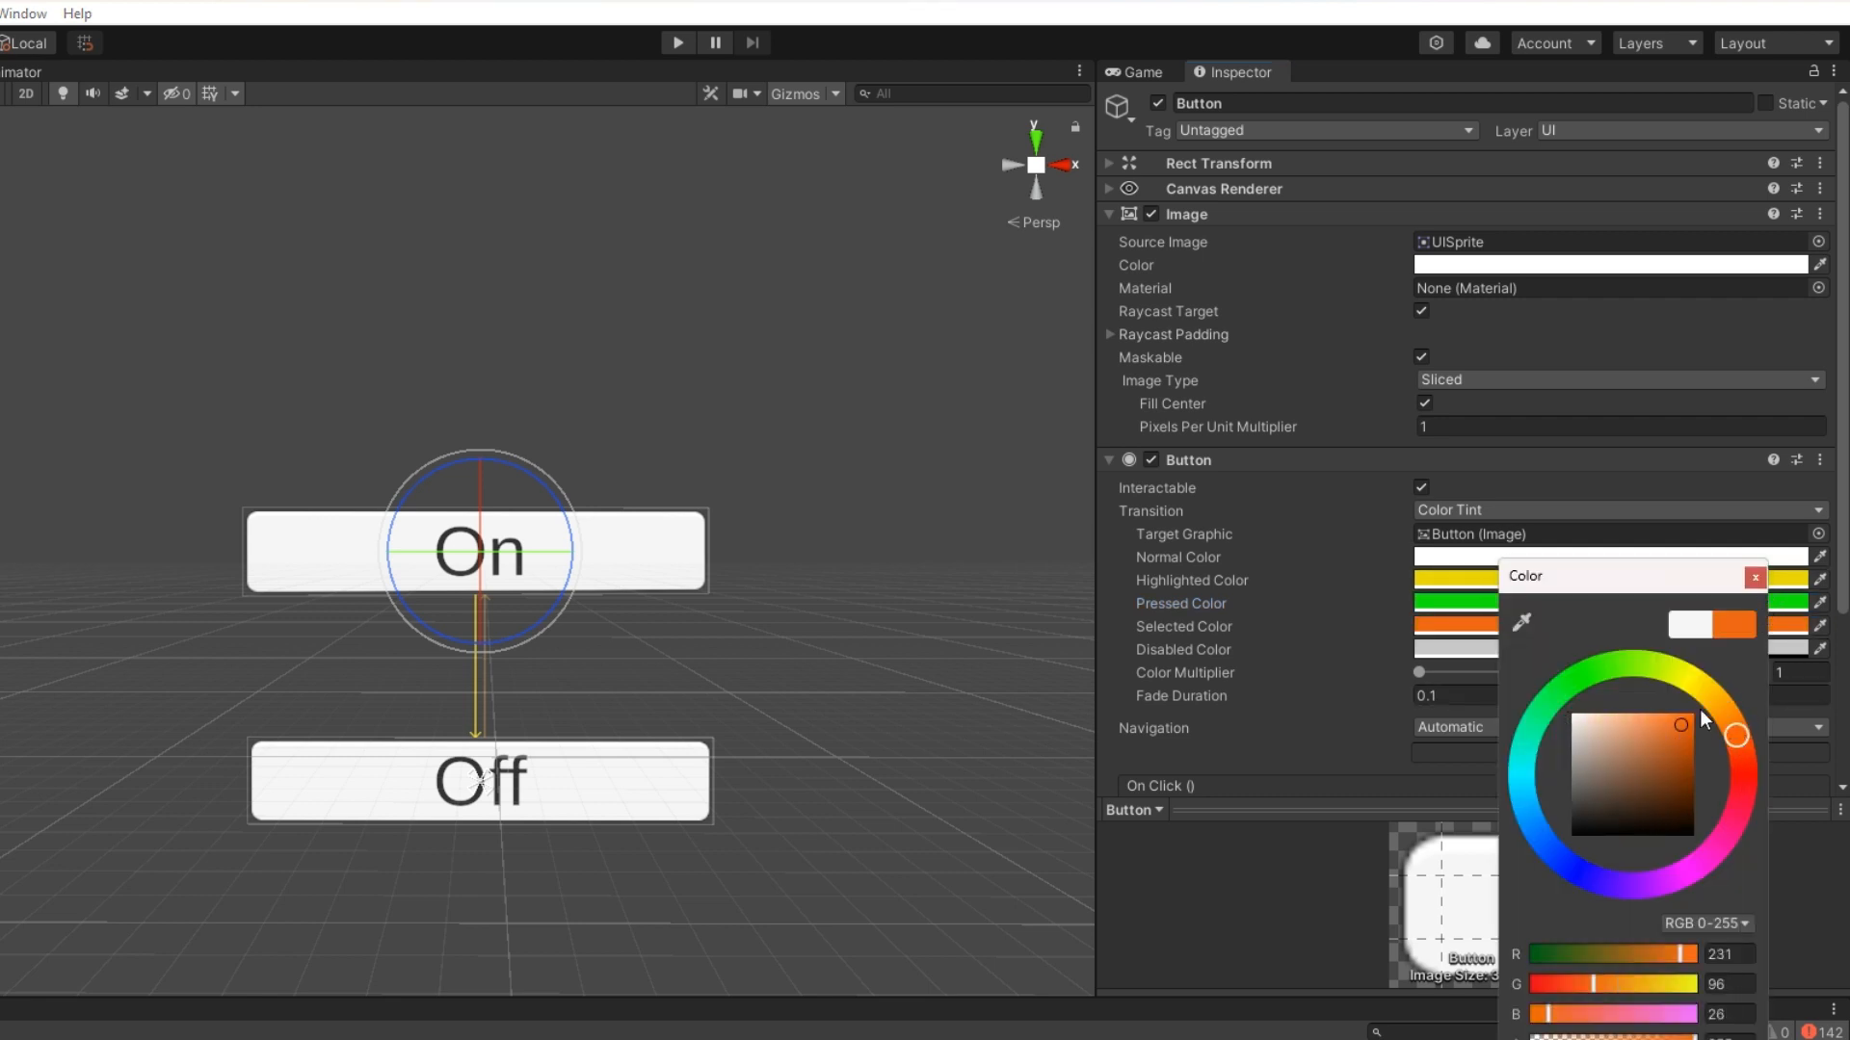
left_click(1740, 748)
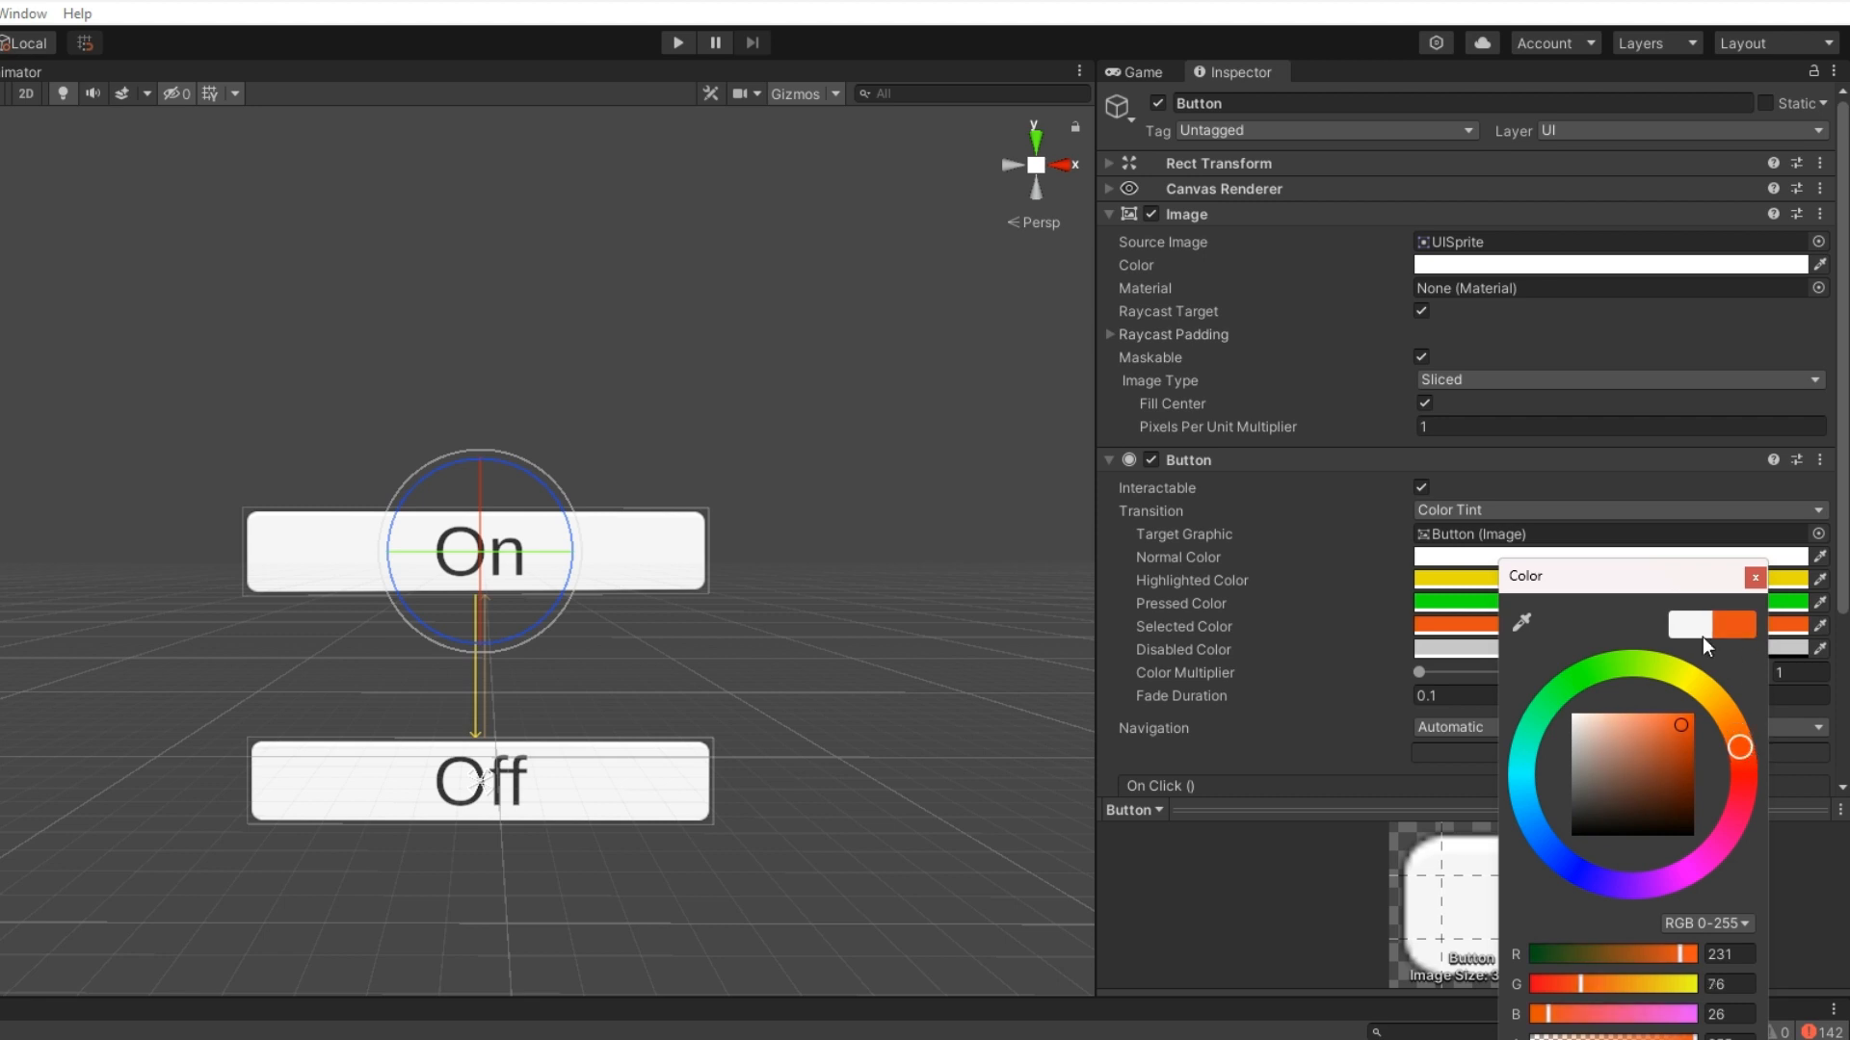
left_click(1753, 578)
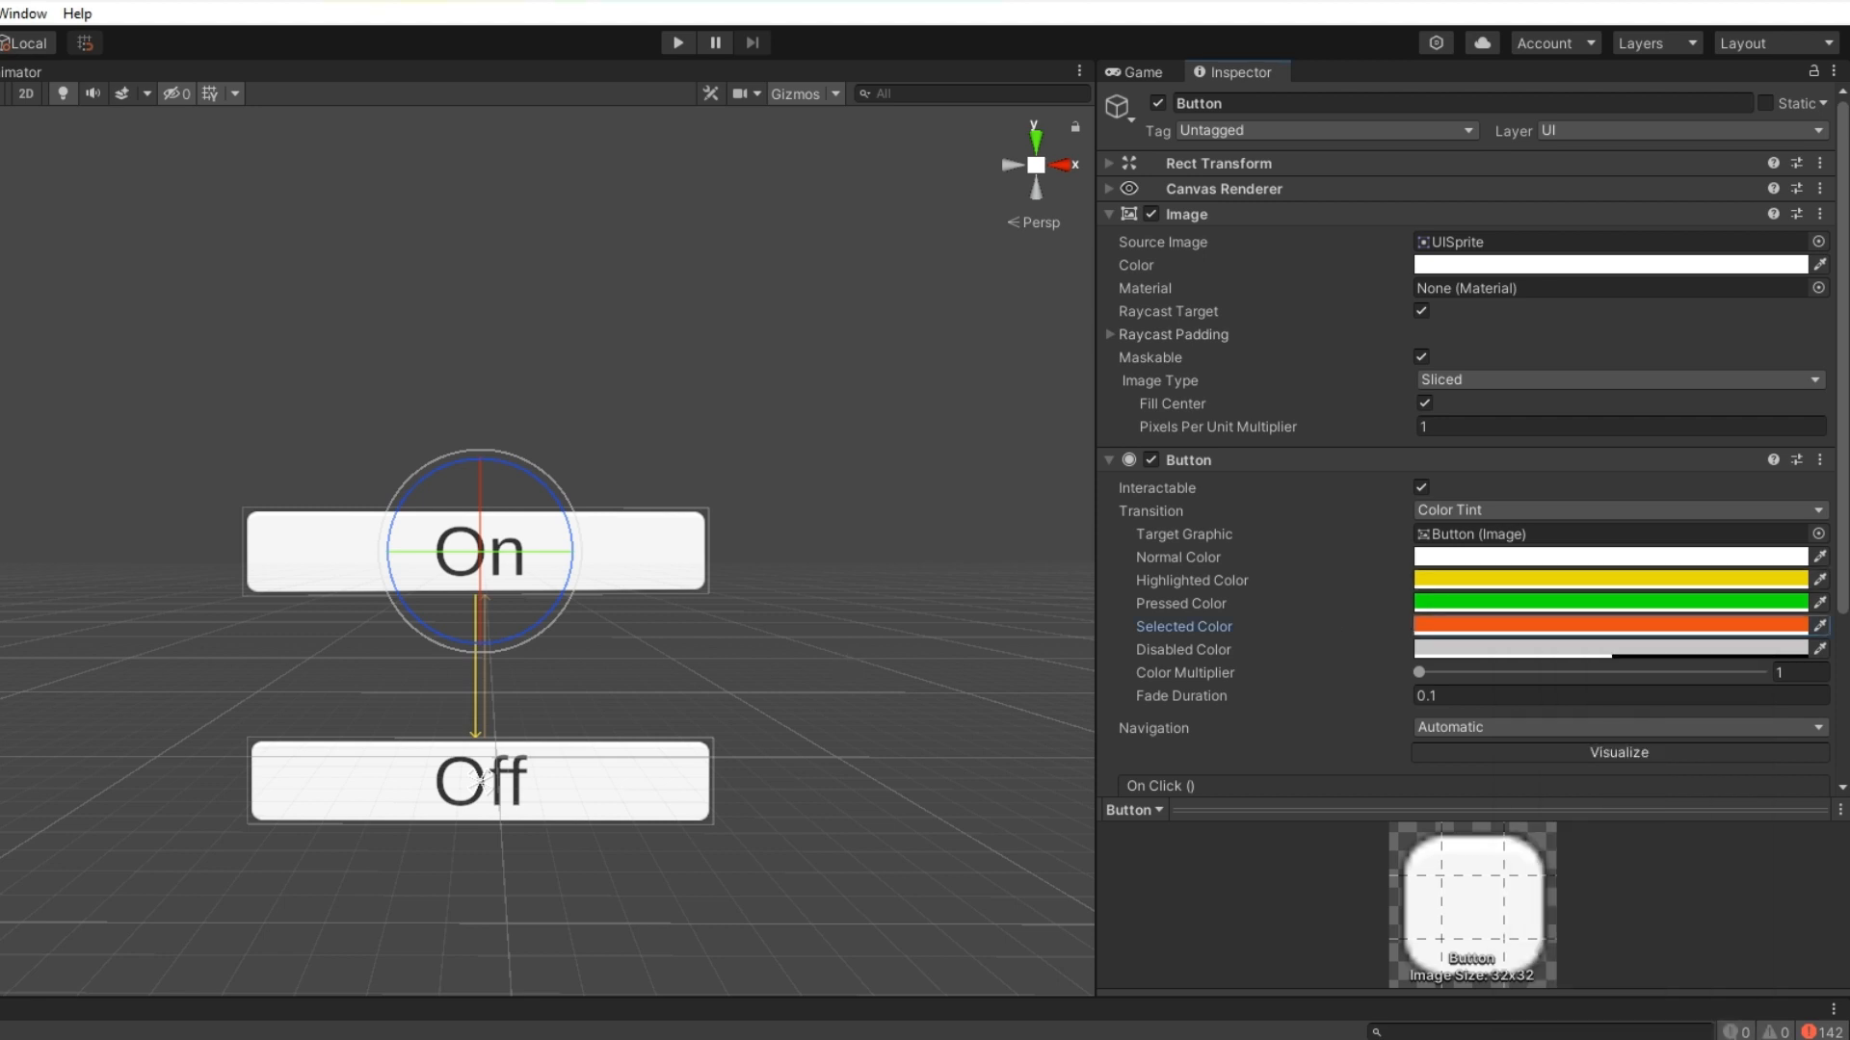
Step: Set the Off button's Highlighted Color to yellow, about RGB 239, 234, 24
left_click(479, 780)
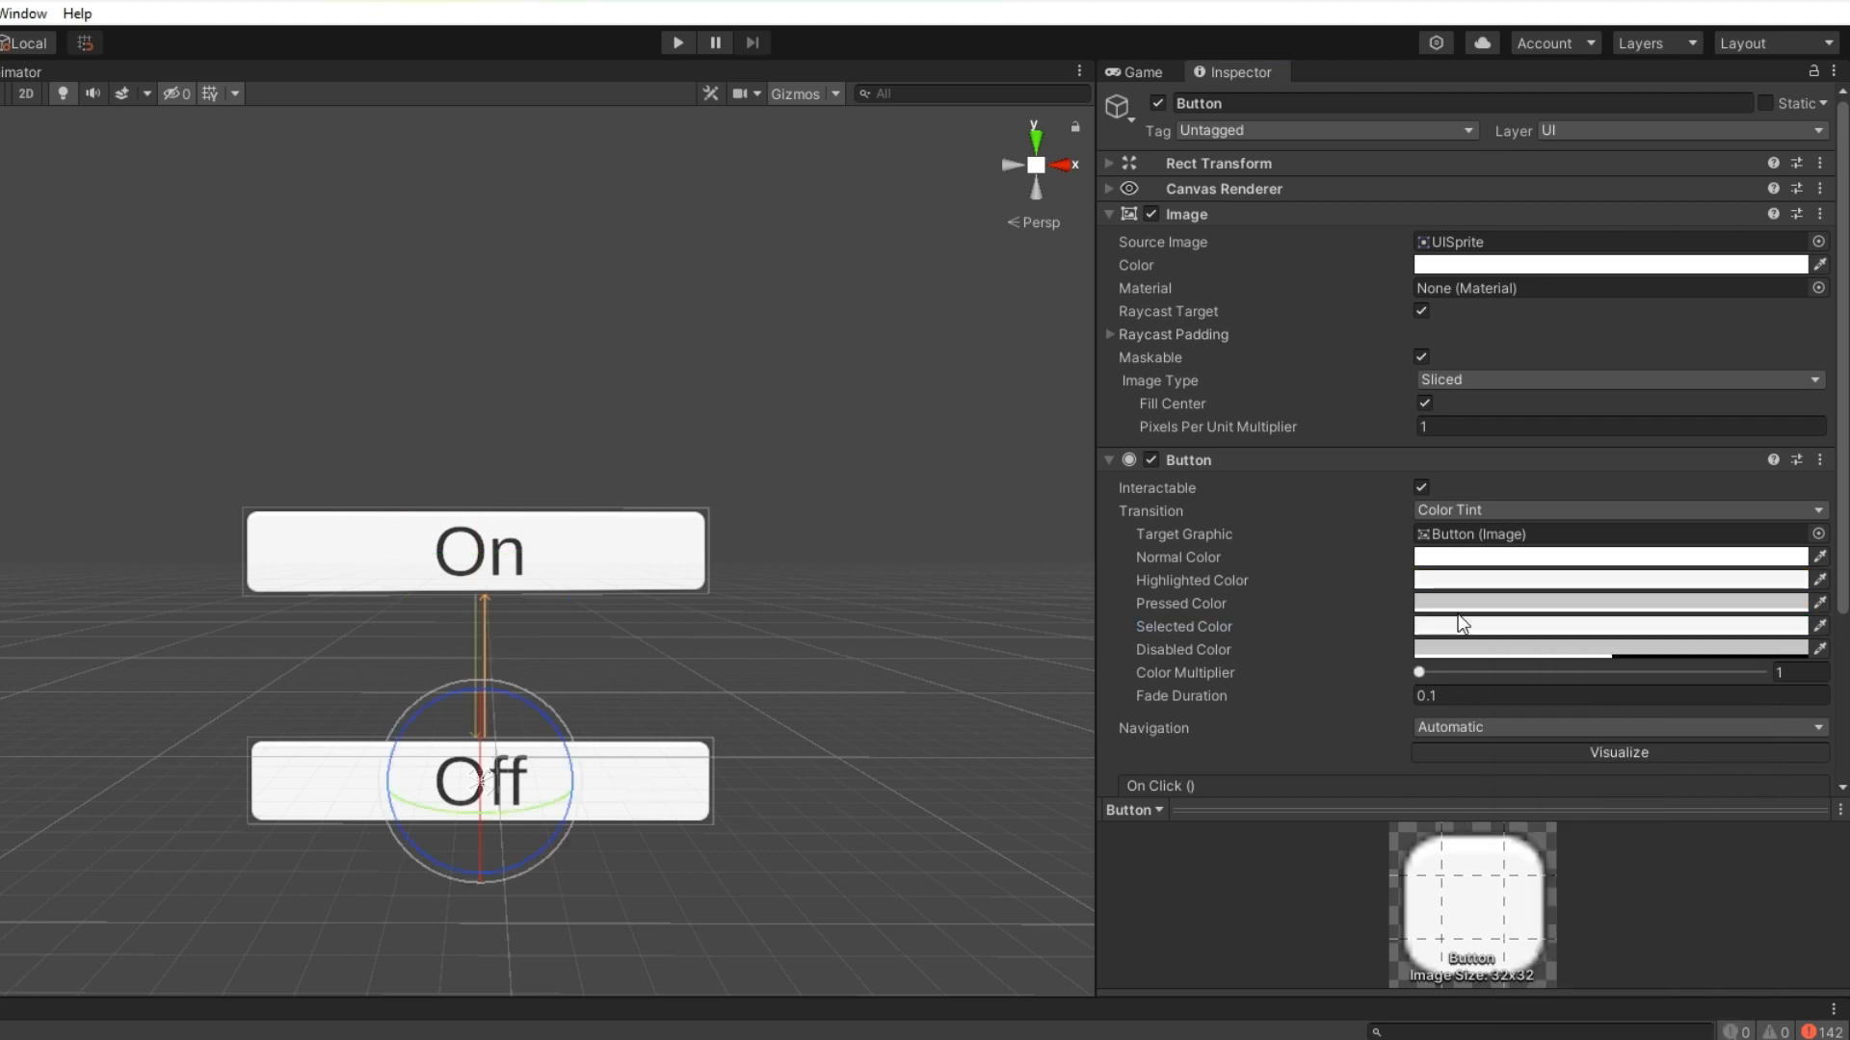
left_click(1479, 581)
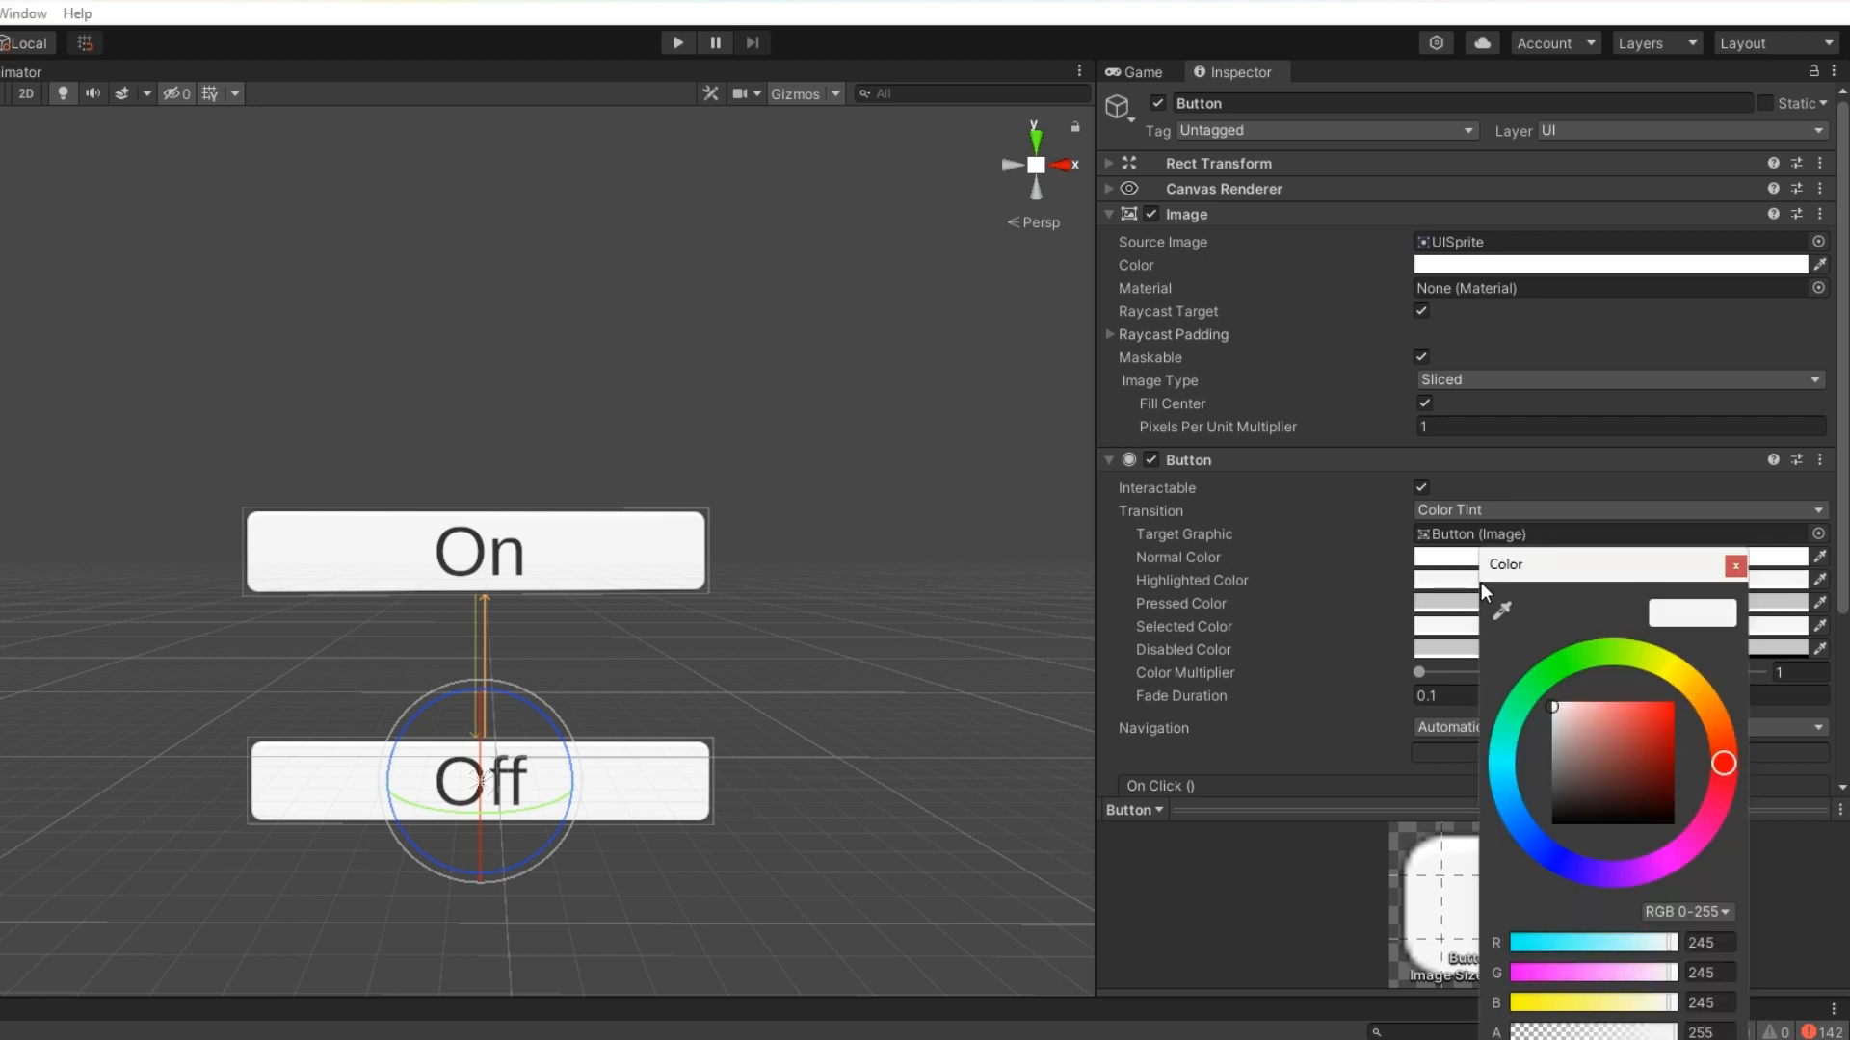
left_click(1684, 673)
left_click(1665, 709)
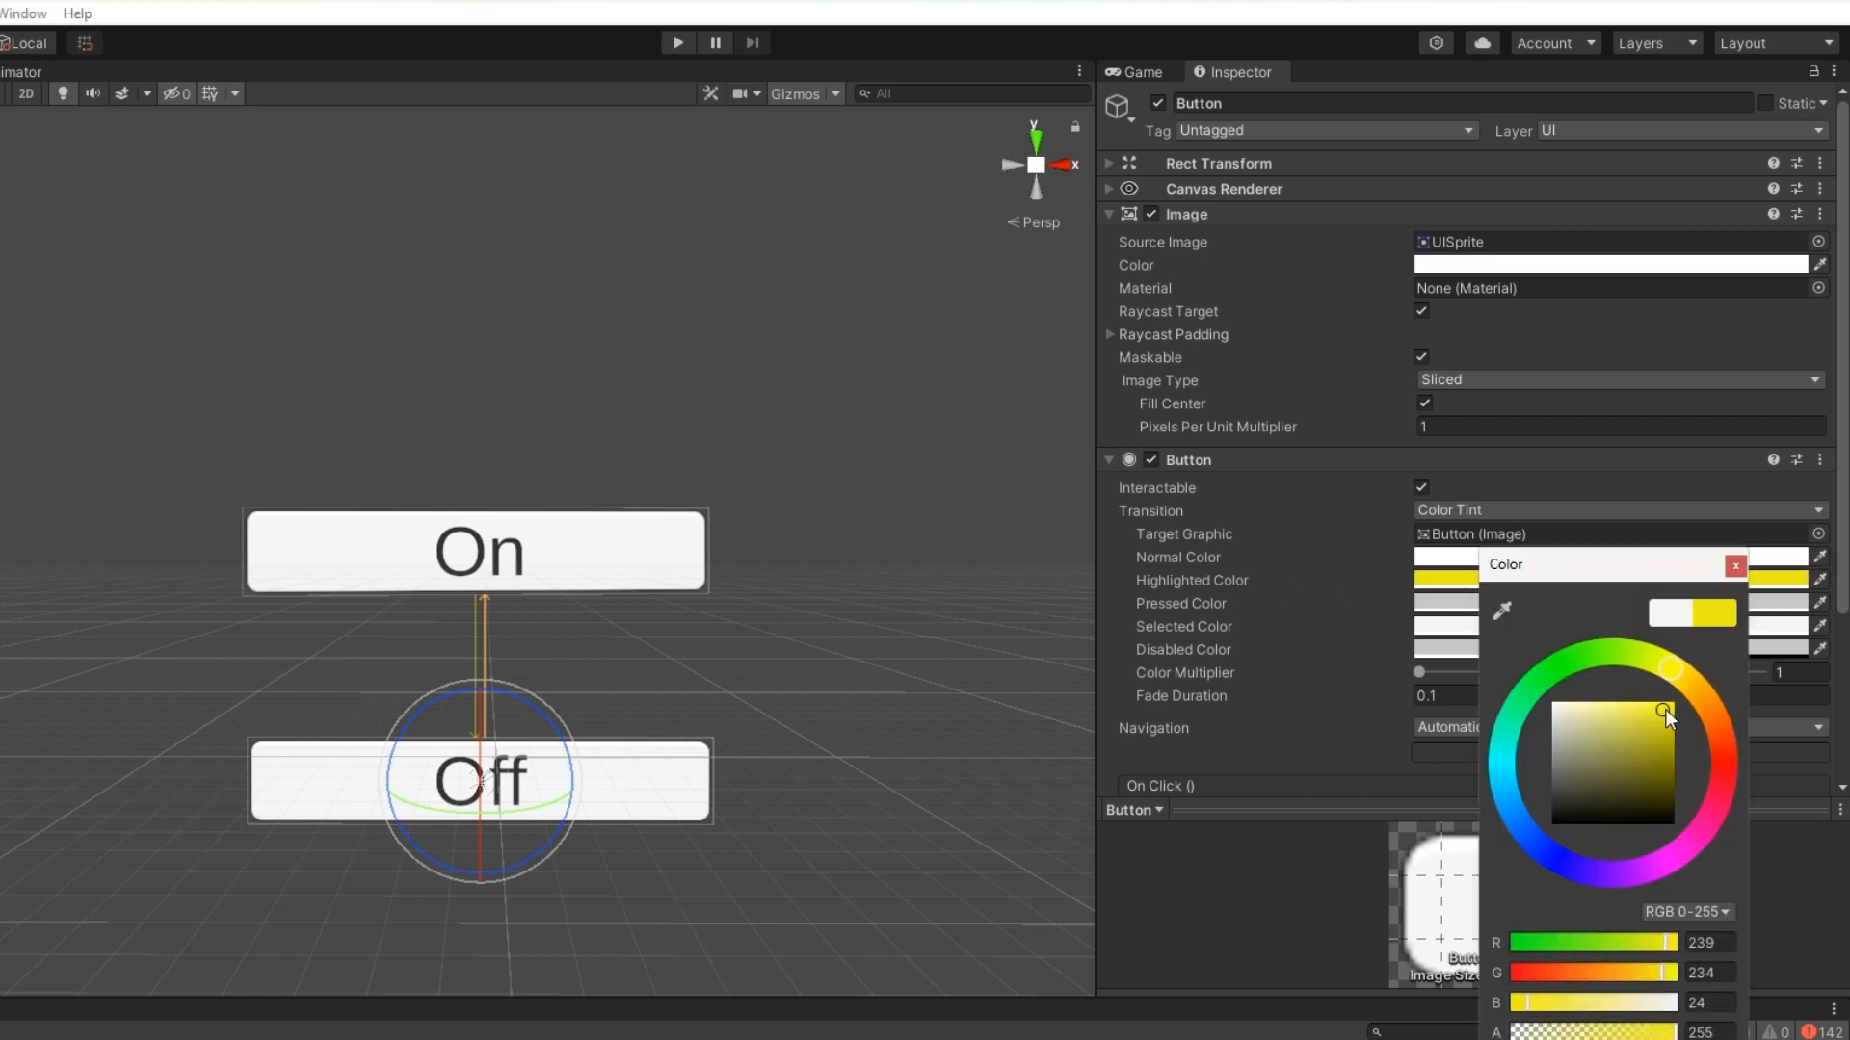
Step: Set the Off button's Pressed Color to green, about RGB 43, 234, 28
left_click(1432, 605)
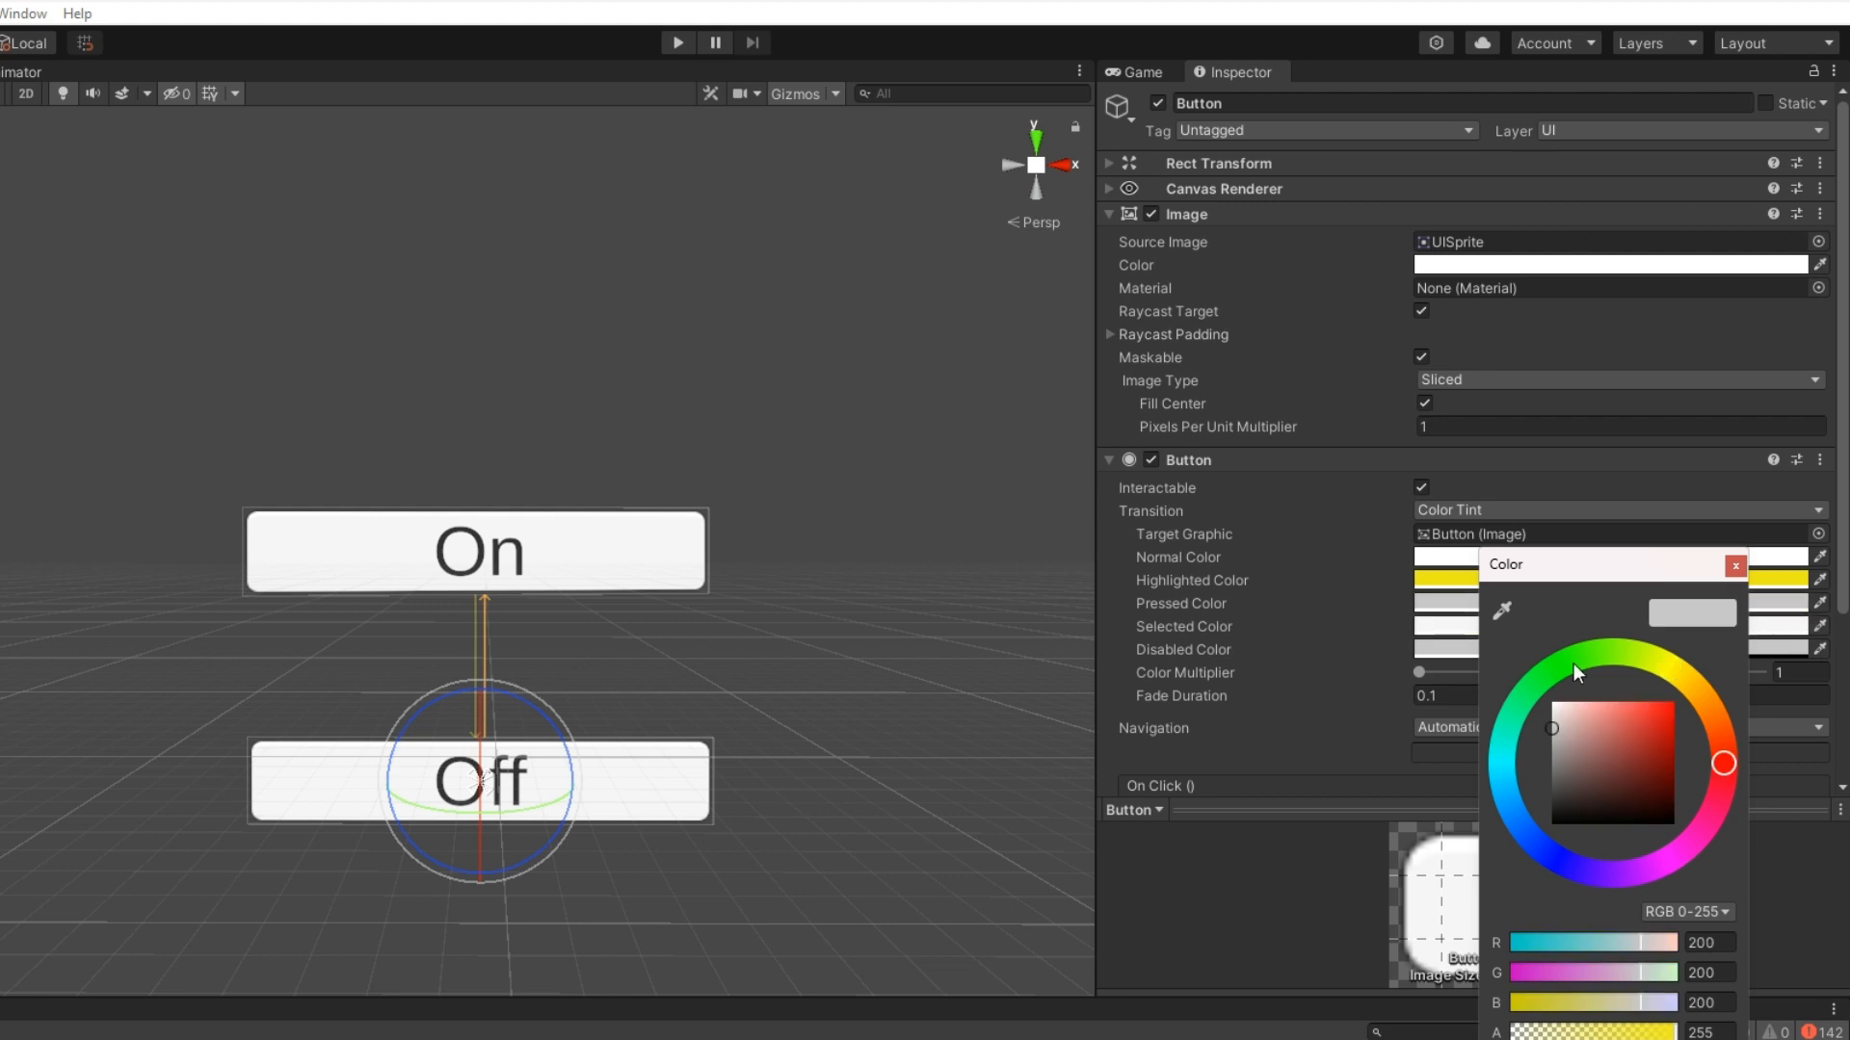
left_click(1564, 661)
left_click(1660, 713)
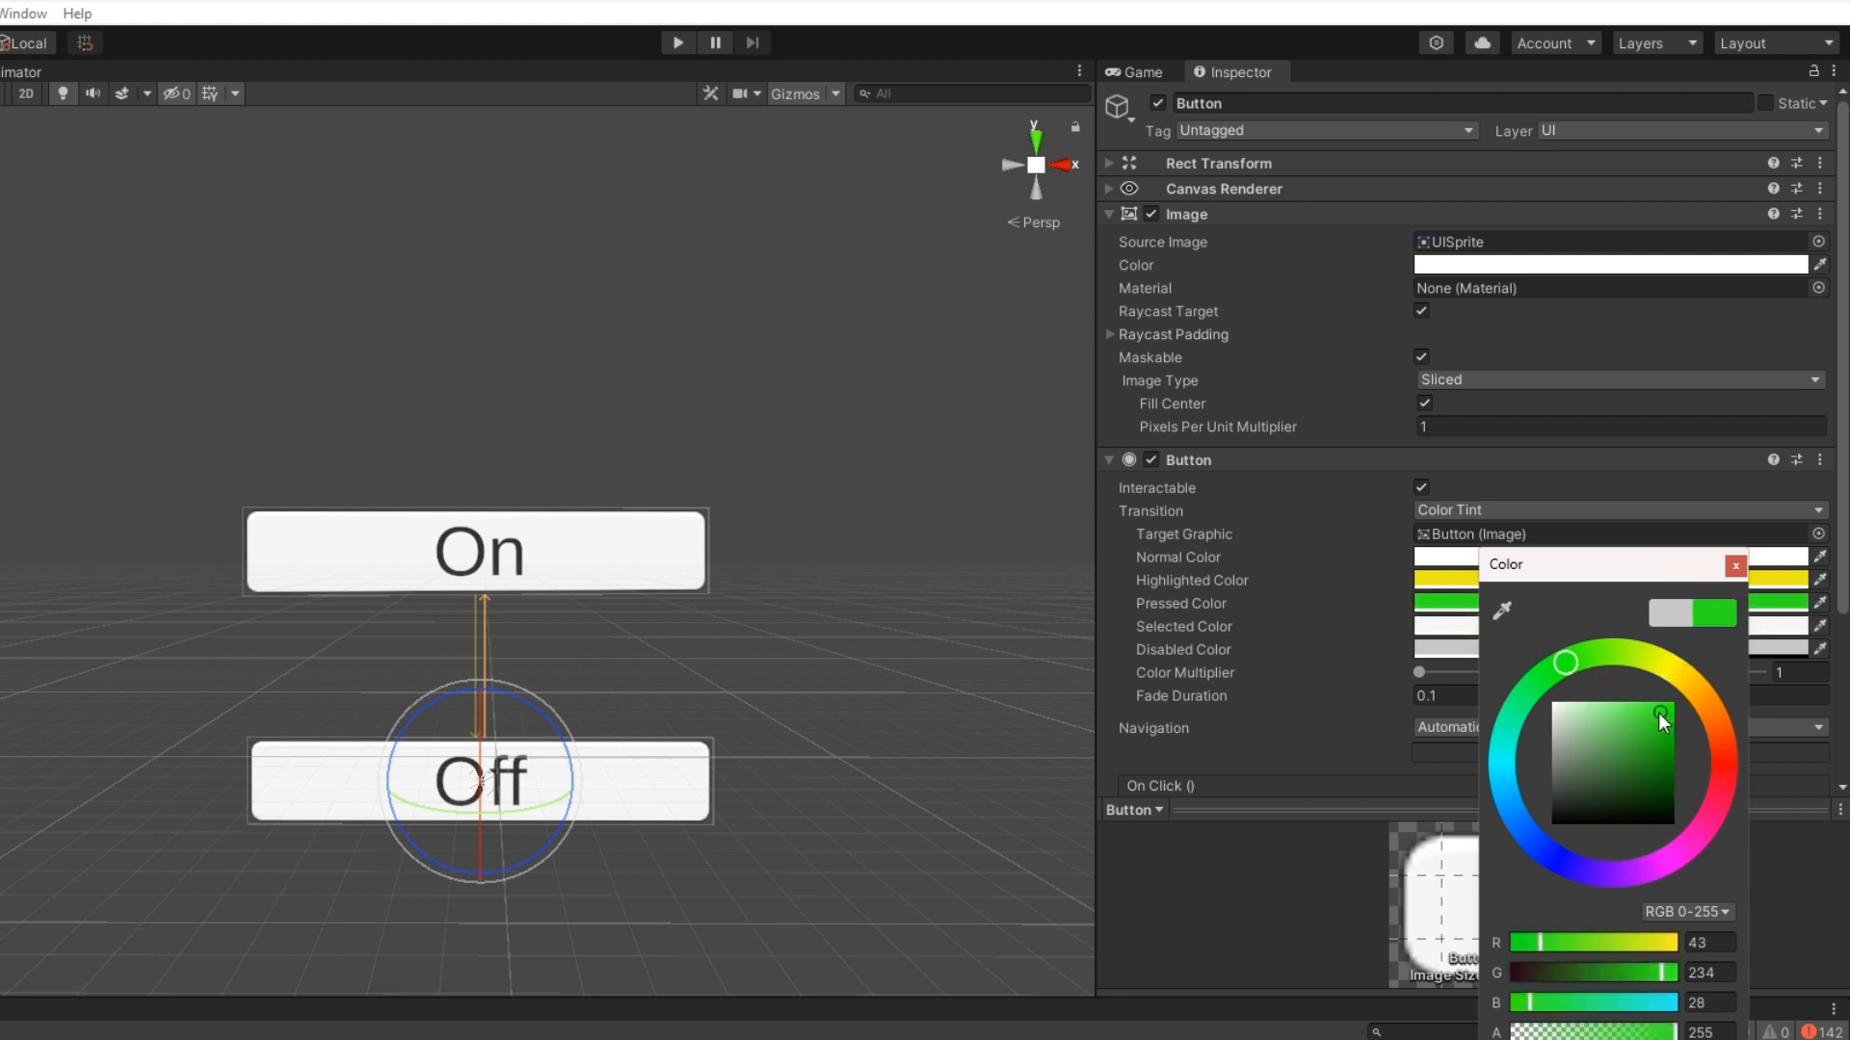
left_click(1604, 511)
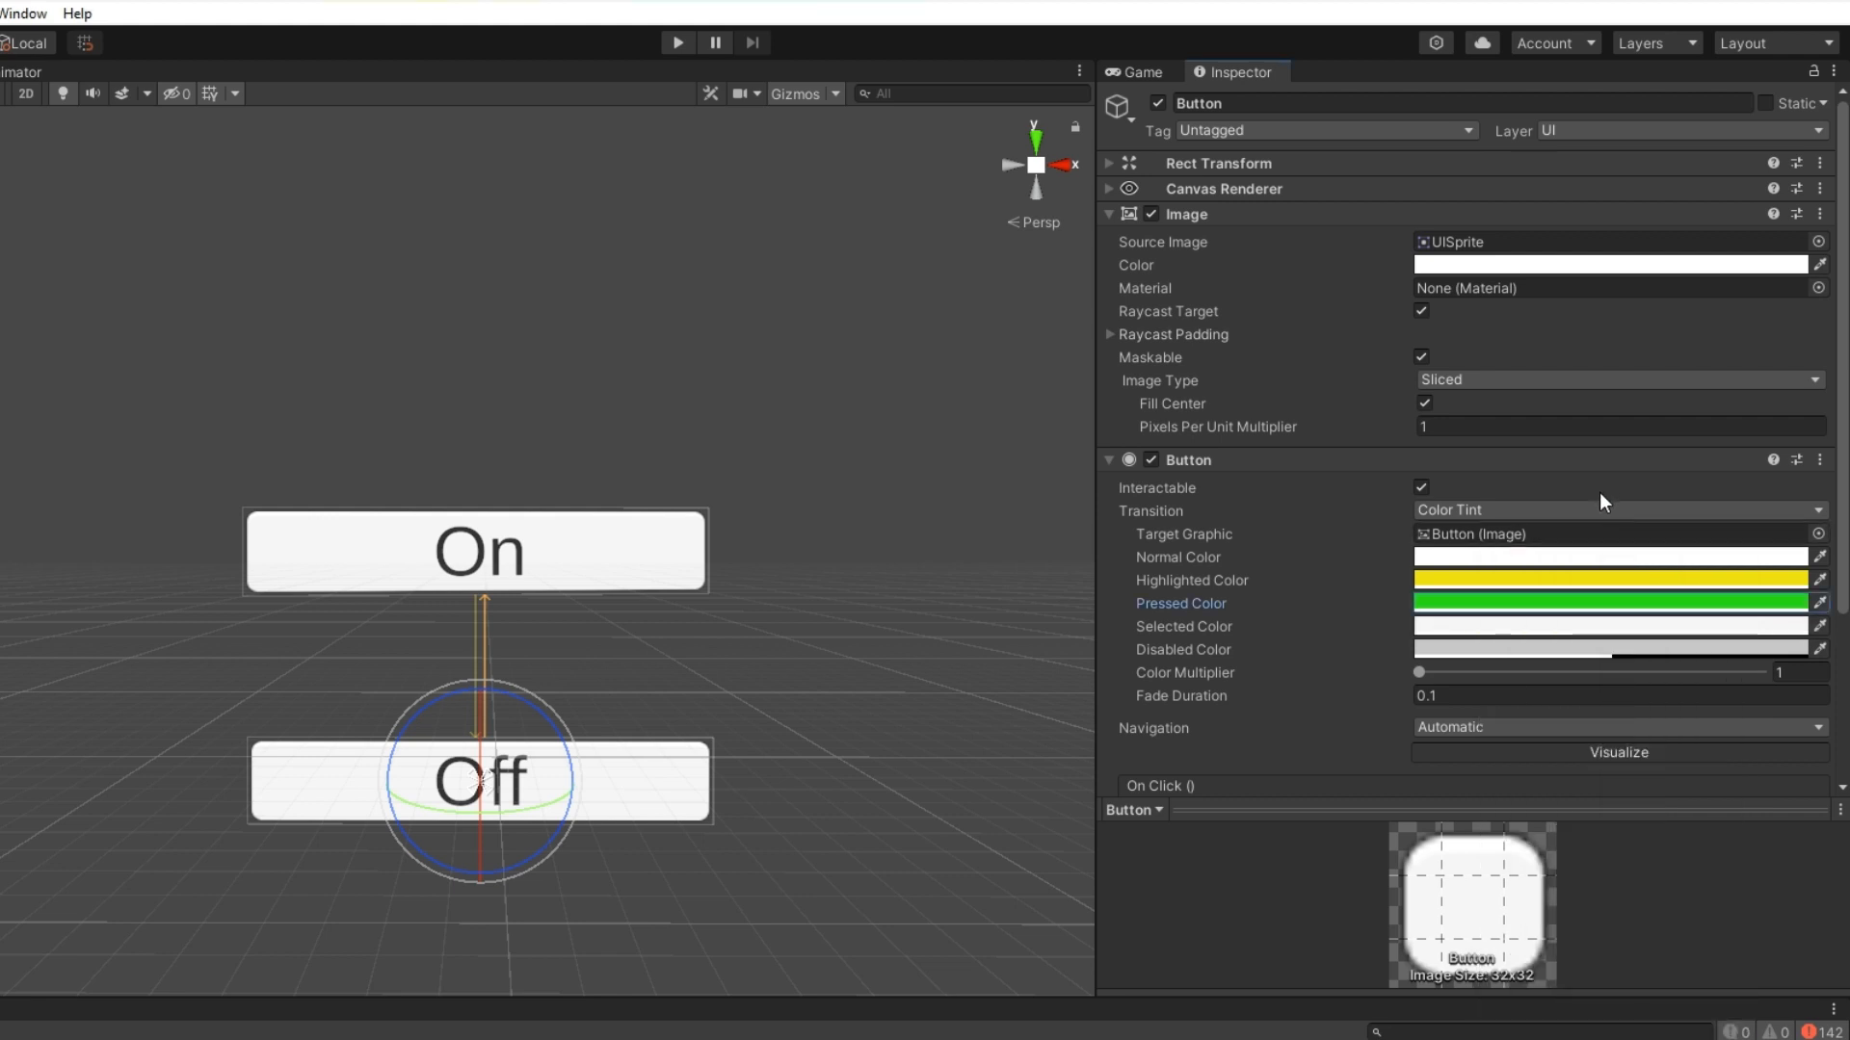
Step: Set the Off button's Selected Color to a bright red and compare it with the On button's colors
left_click(1440, 625)
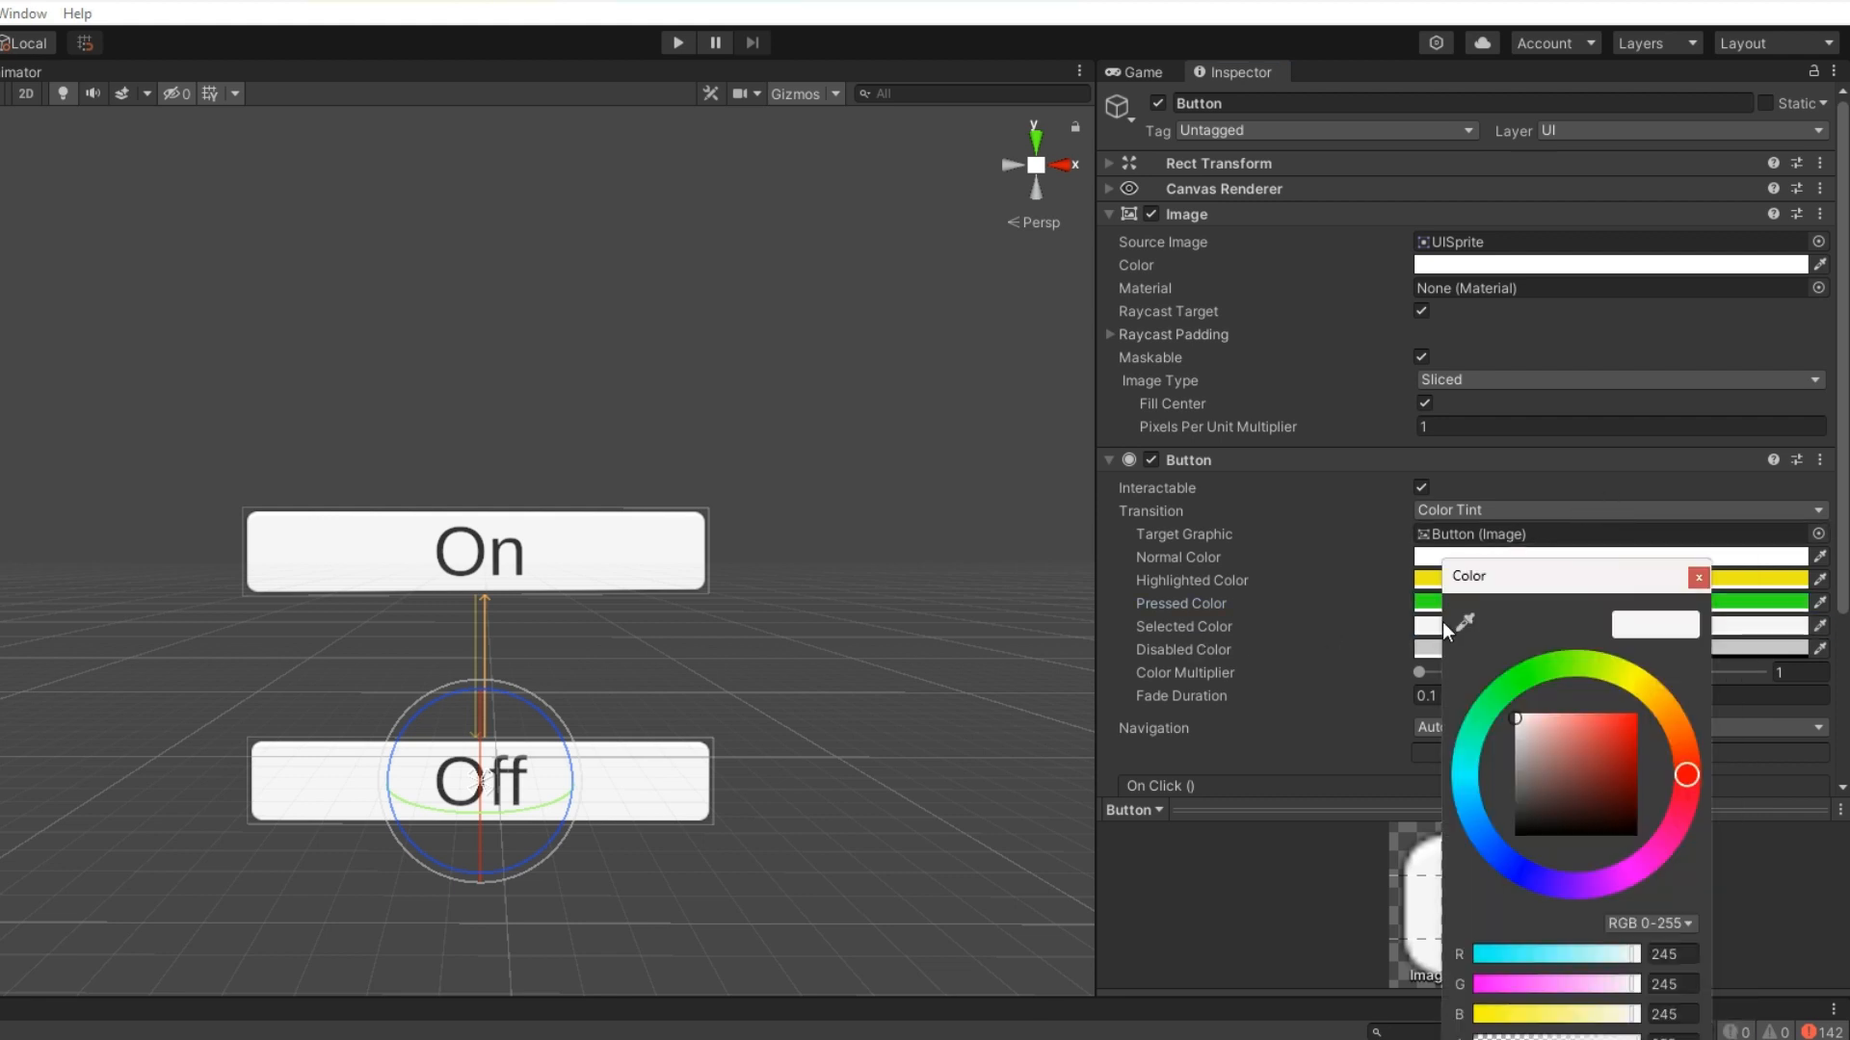
left_click(1609, 724)
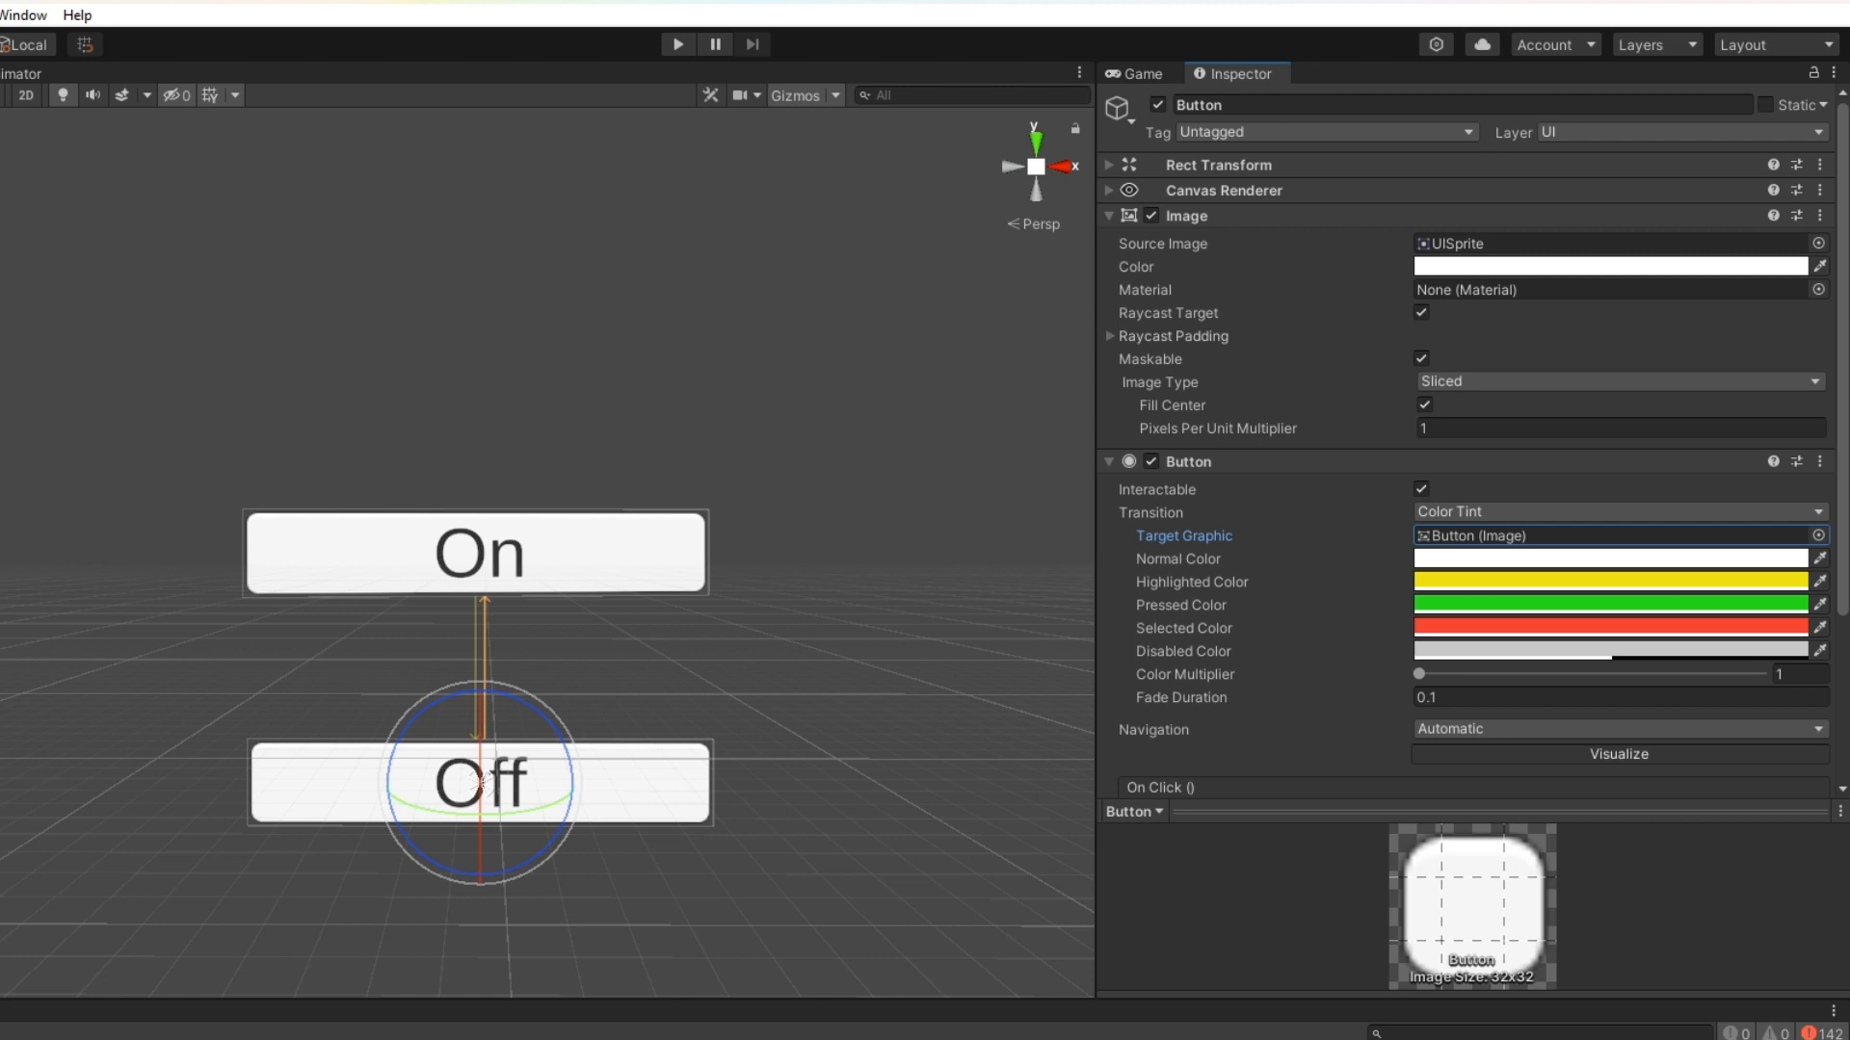
left_click(476, 553)
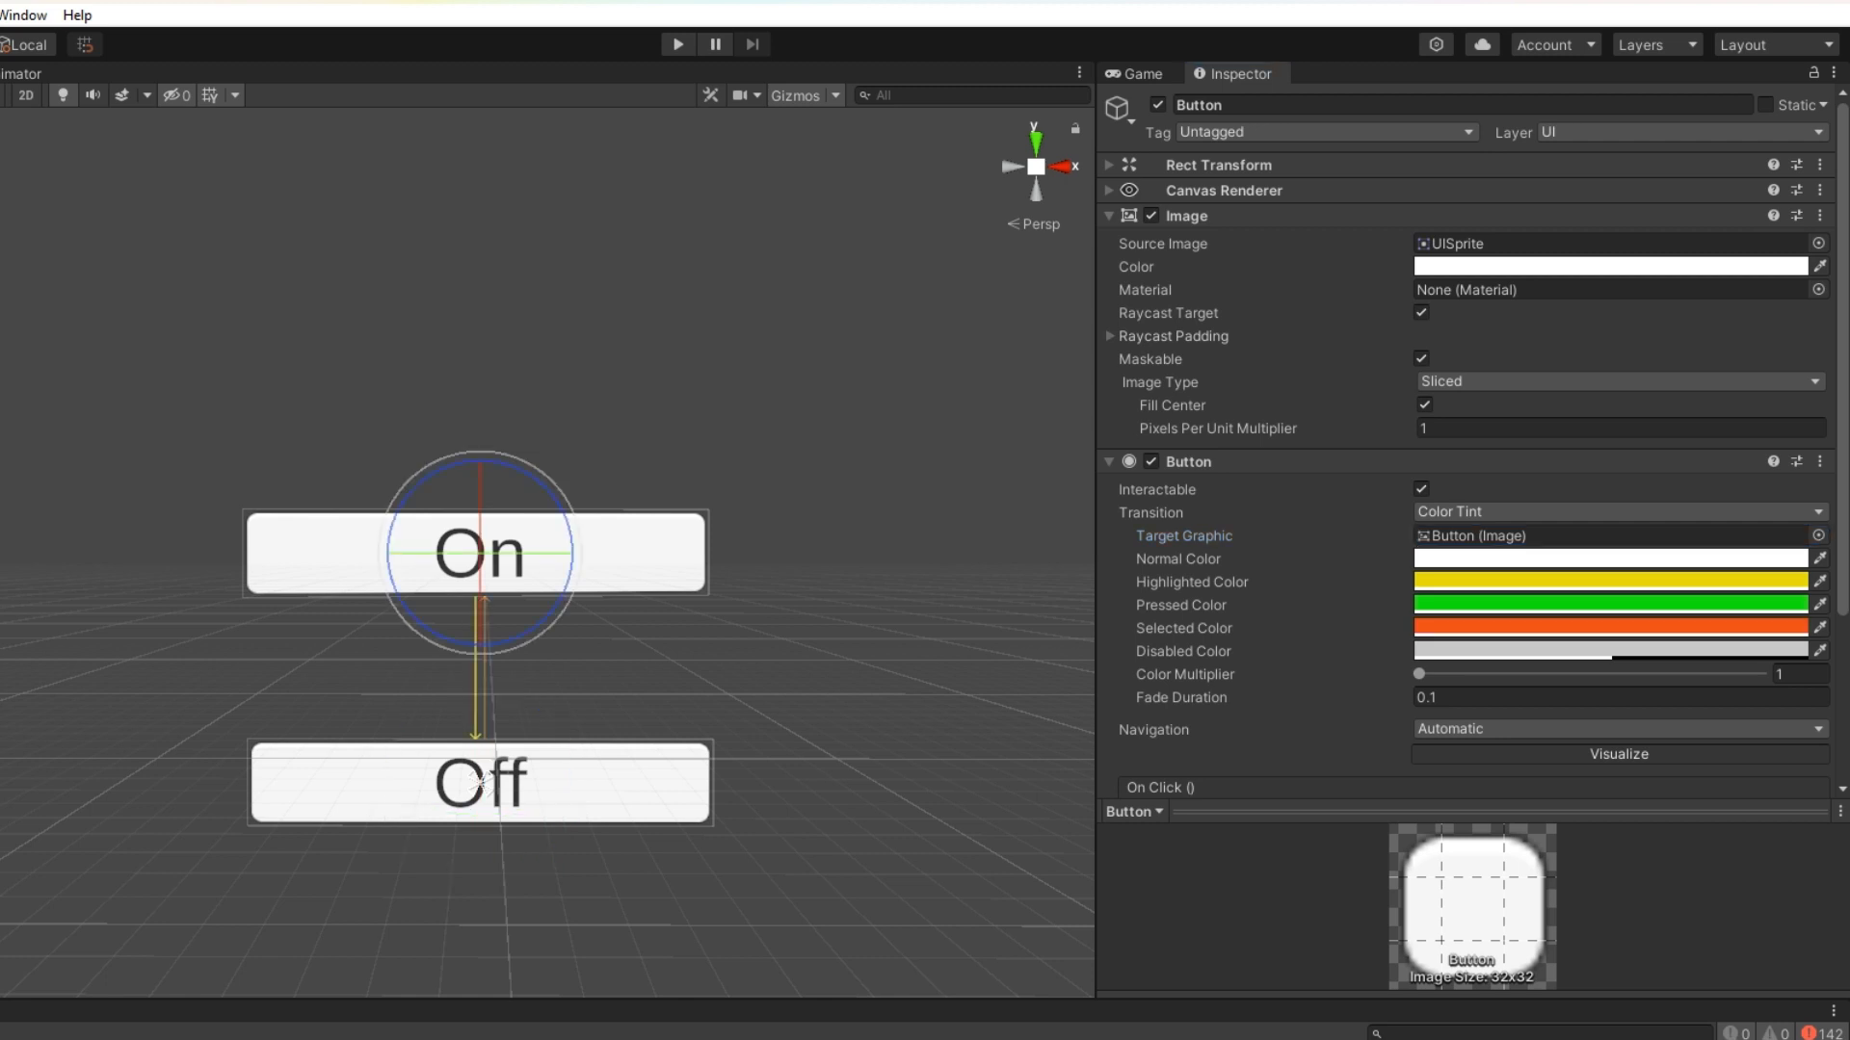
Step: Add an empty entry to the Off button's On Click event list
left_click(480, 782)
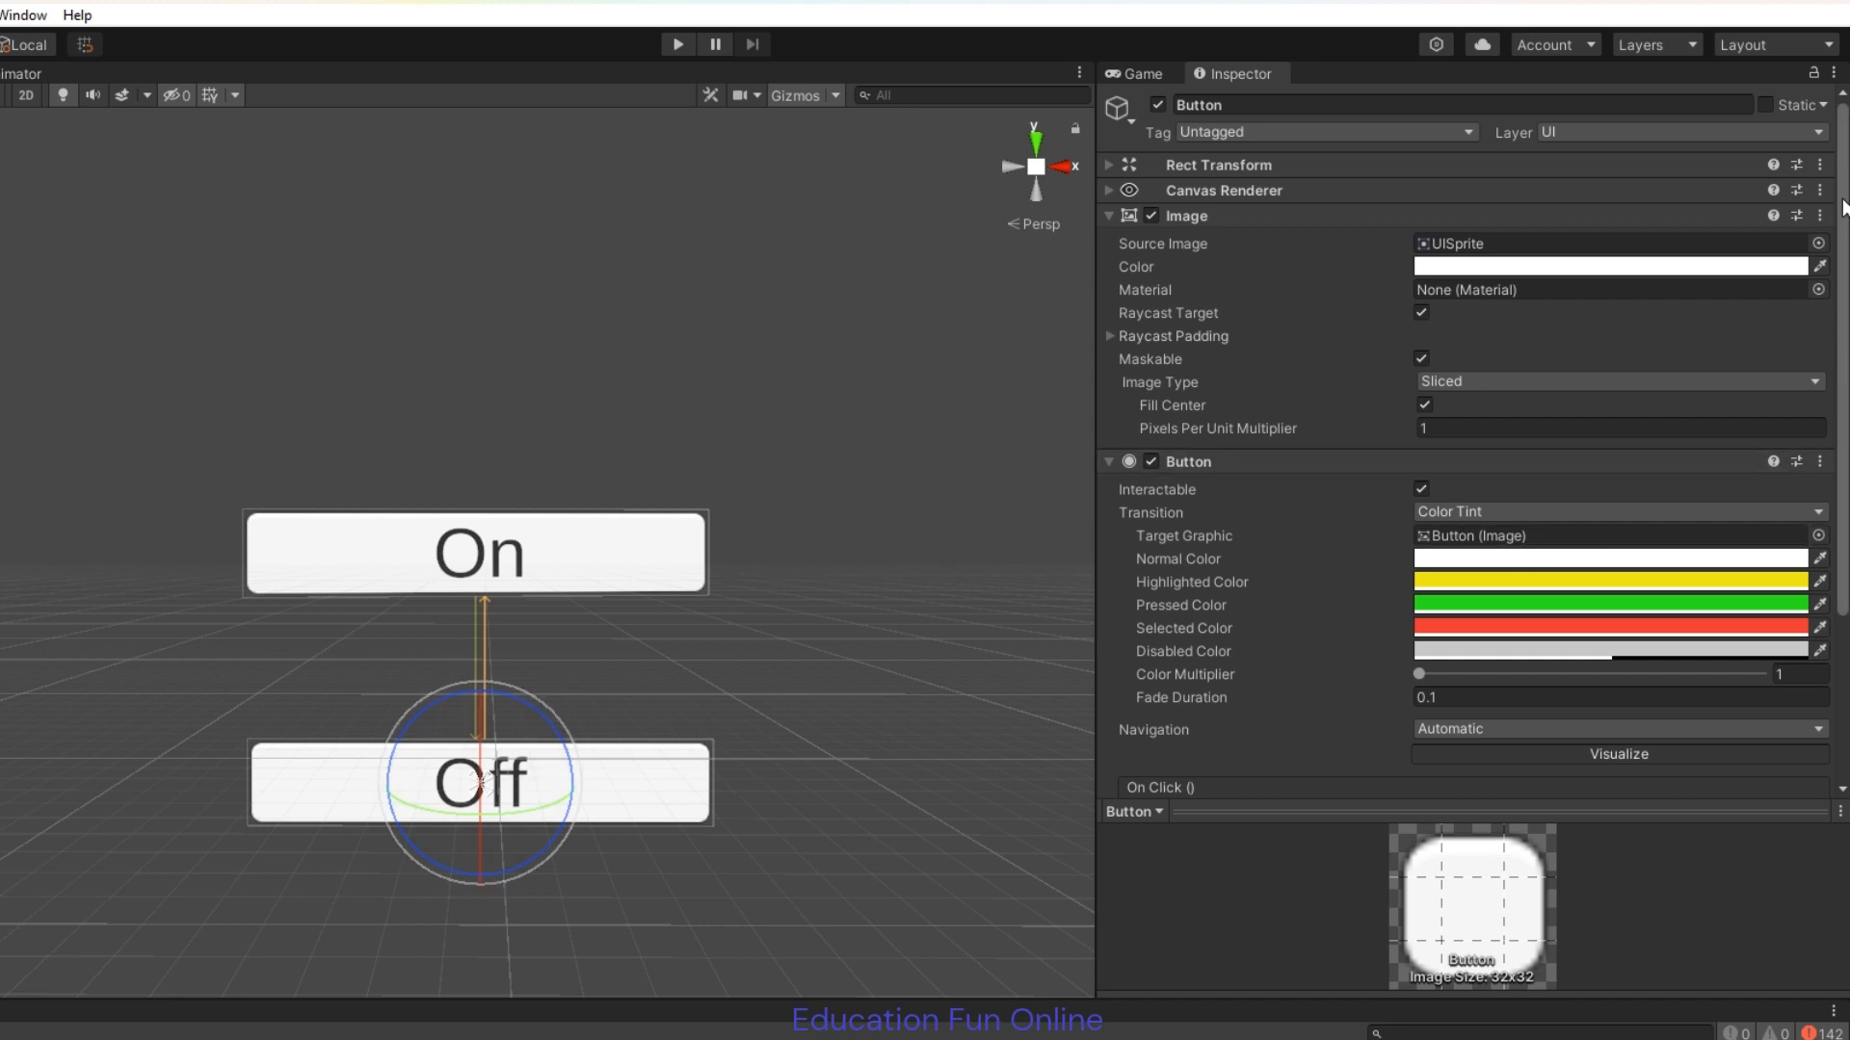
left_click_drag(1841, 222, 1844, 428)
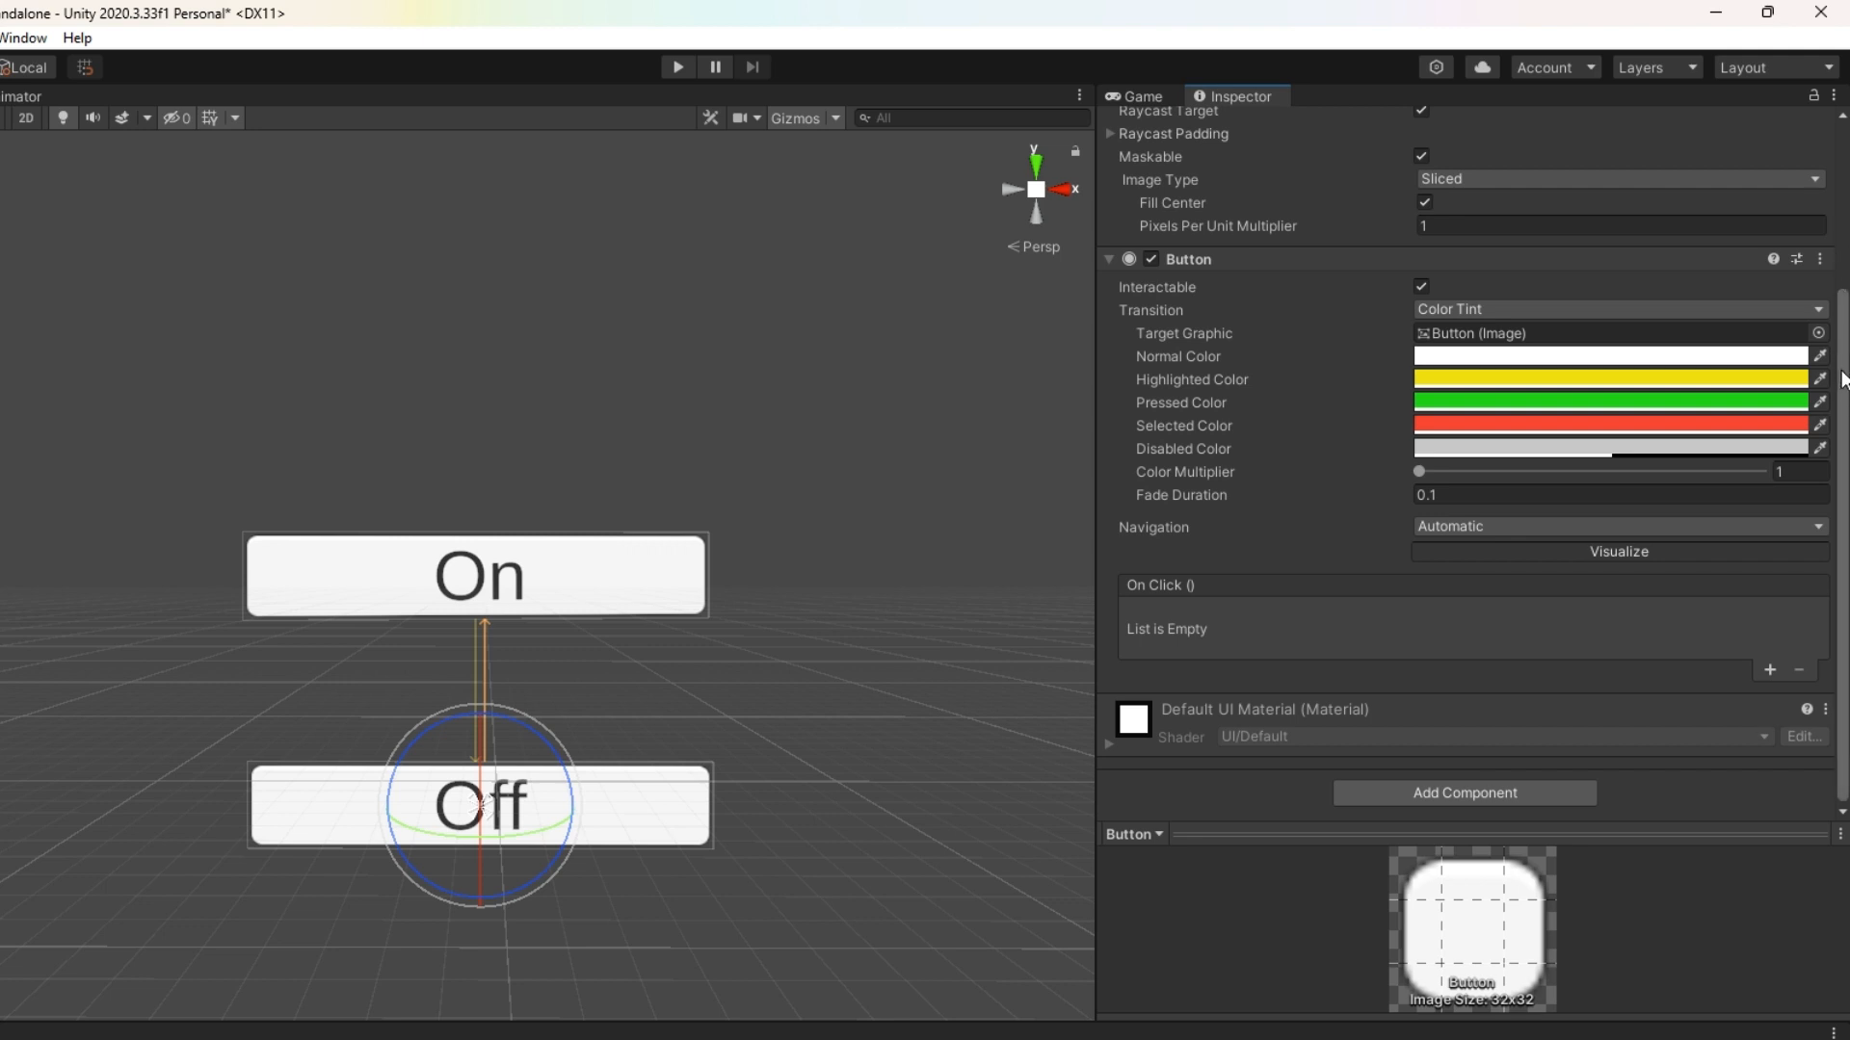
left_click(1770, 672)
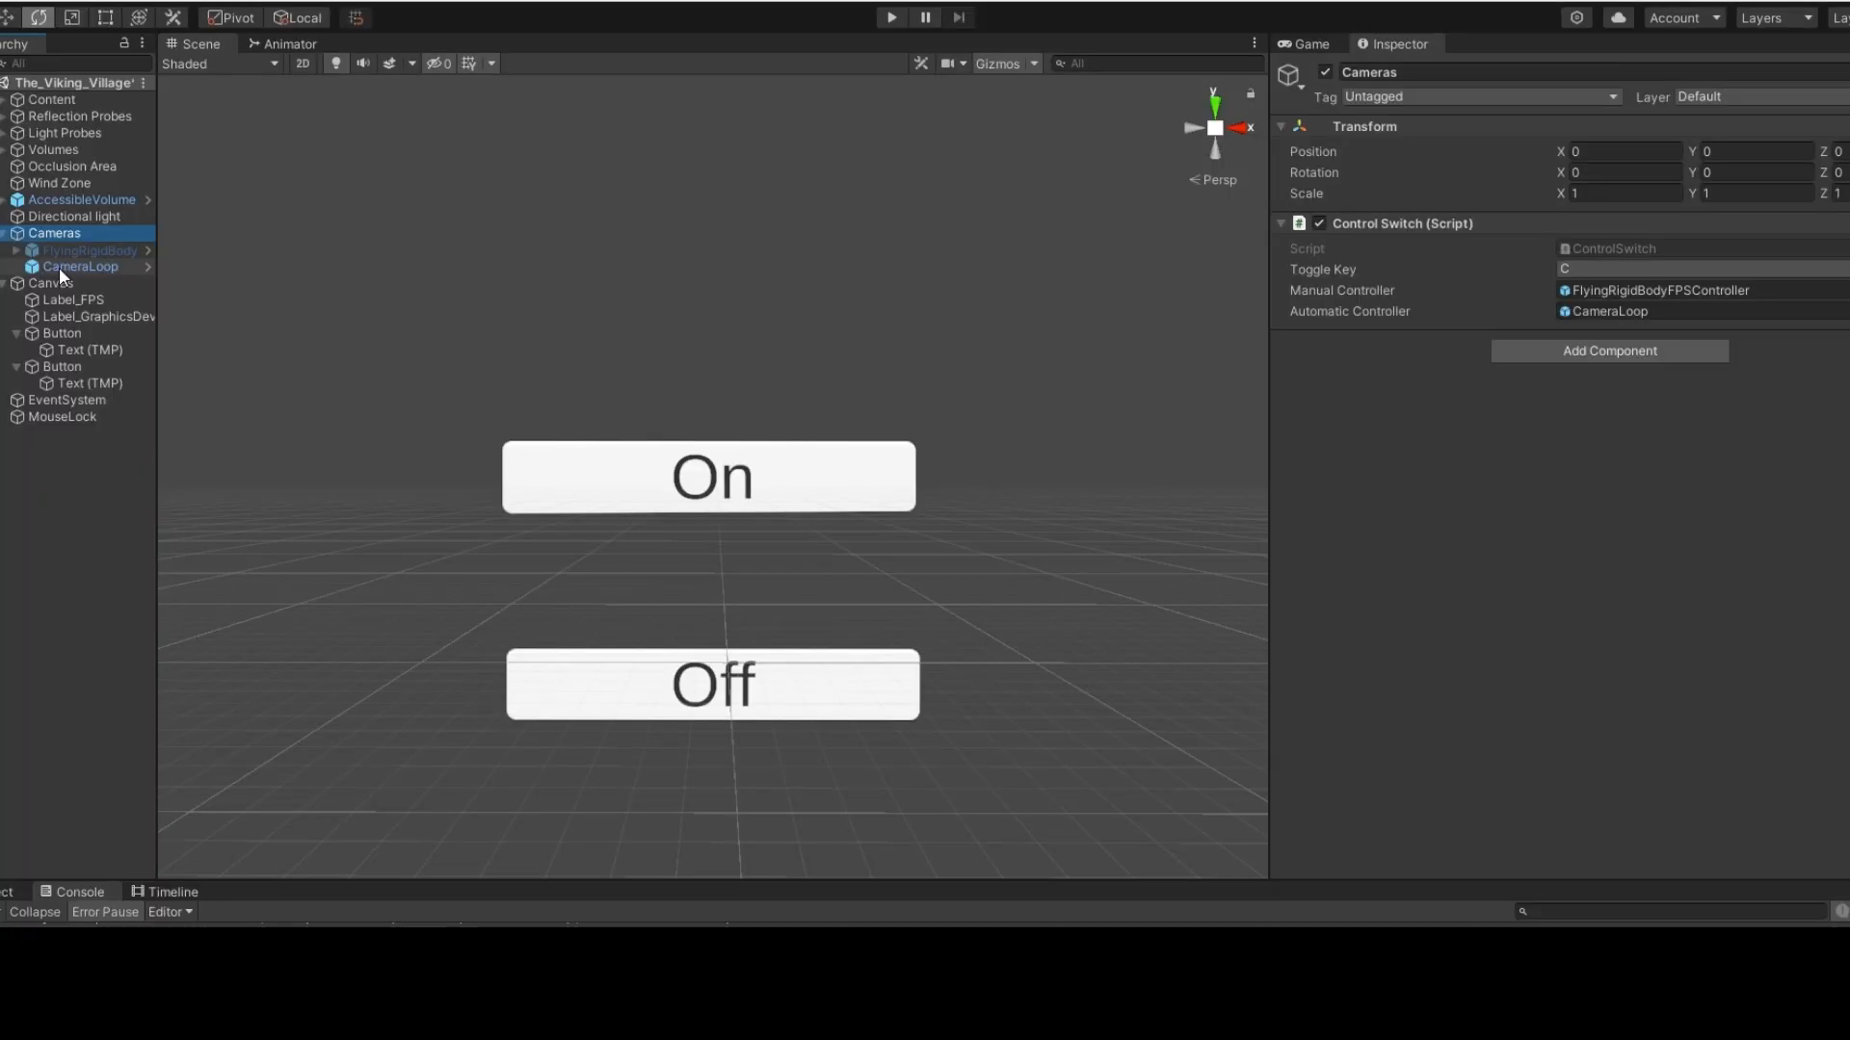
Step: Inspect the components of the CameraLoop object down to its Animator
left_click(59, 268)
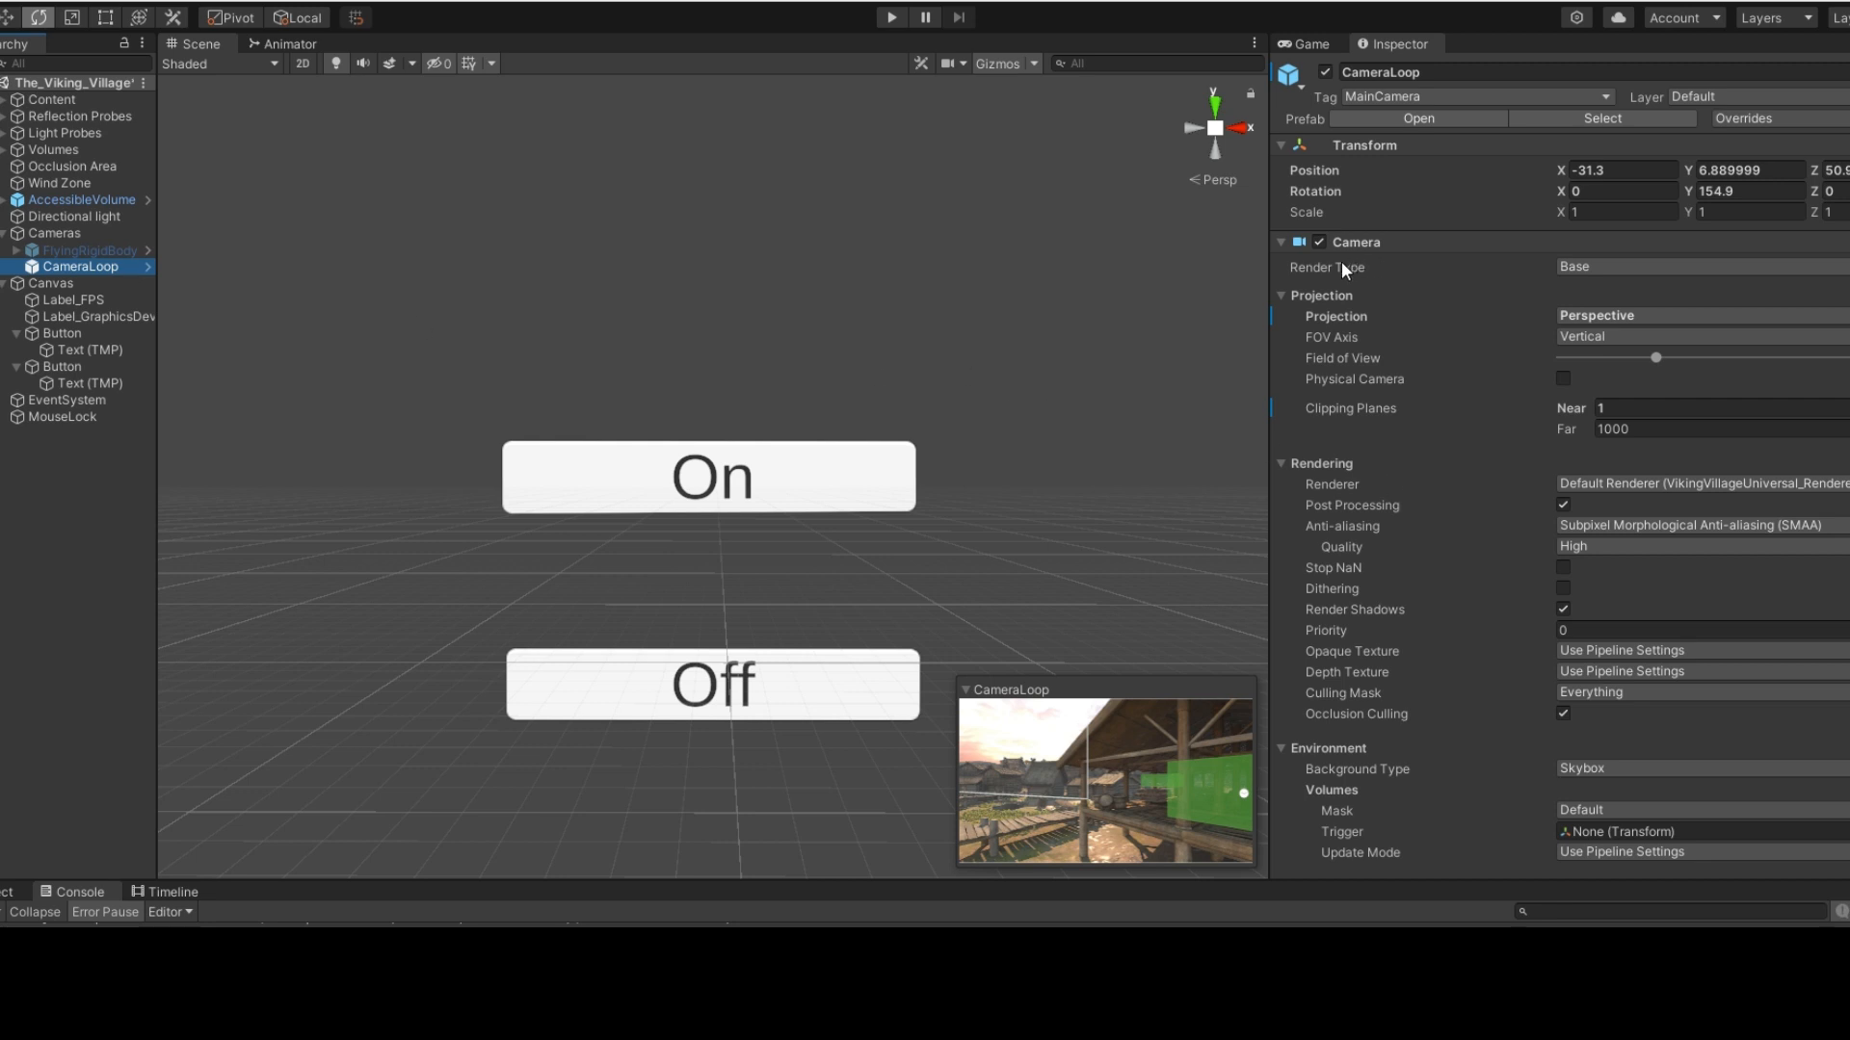
scroll(1441, 396, "down", 6)
scroll(1441, 396, "down", 2)
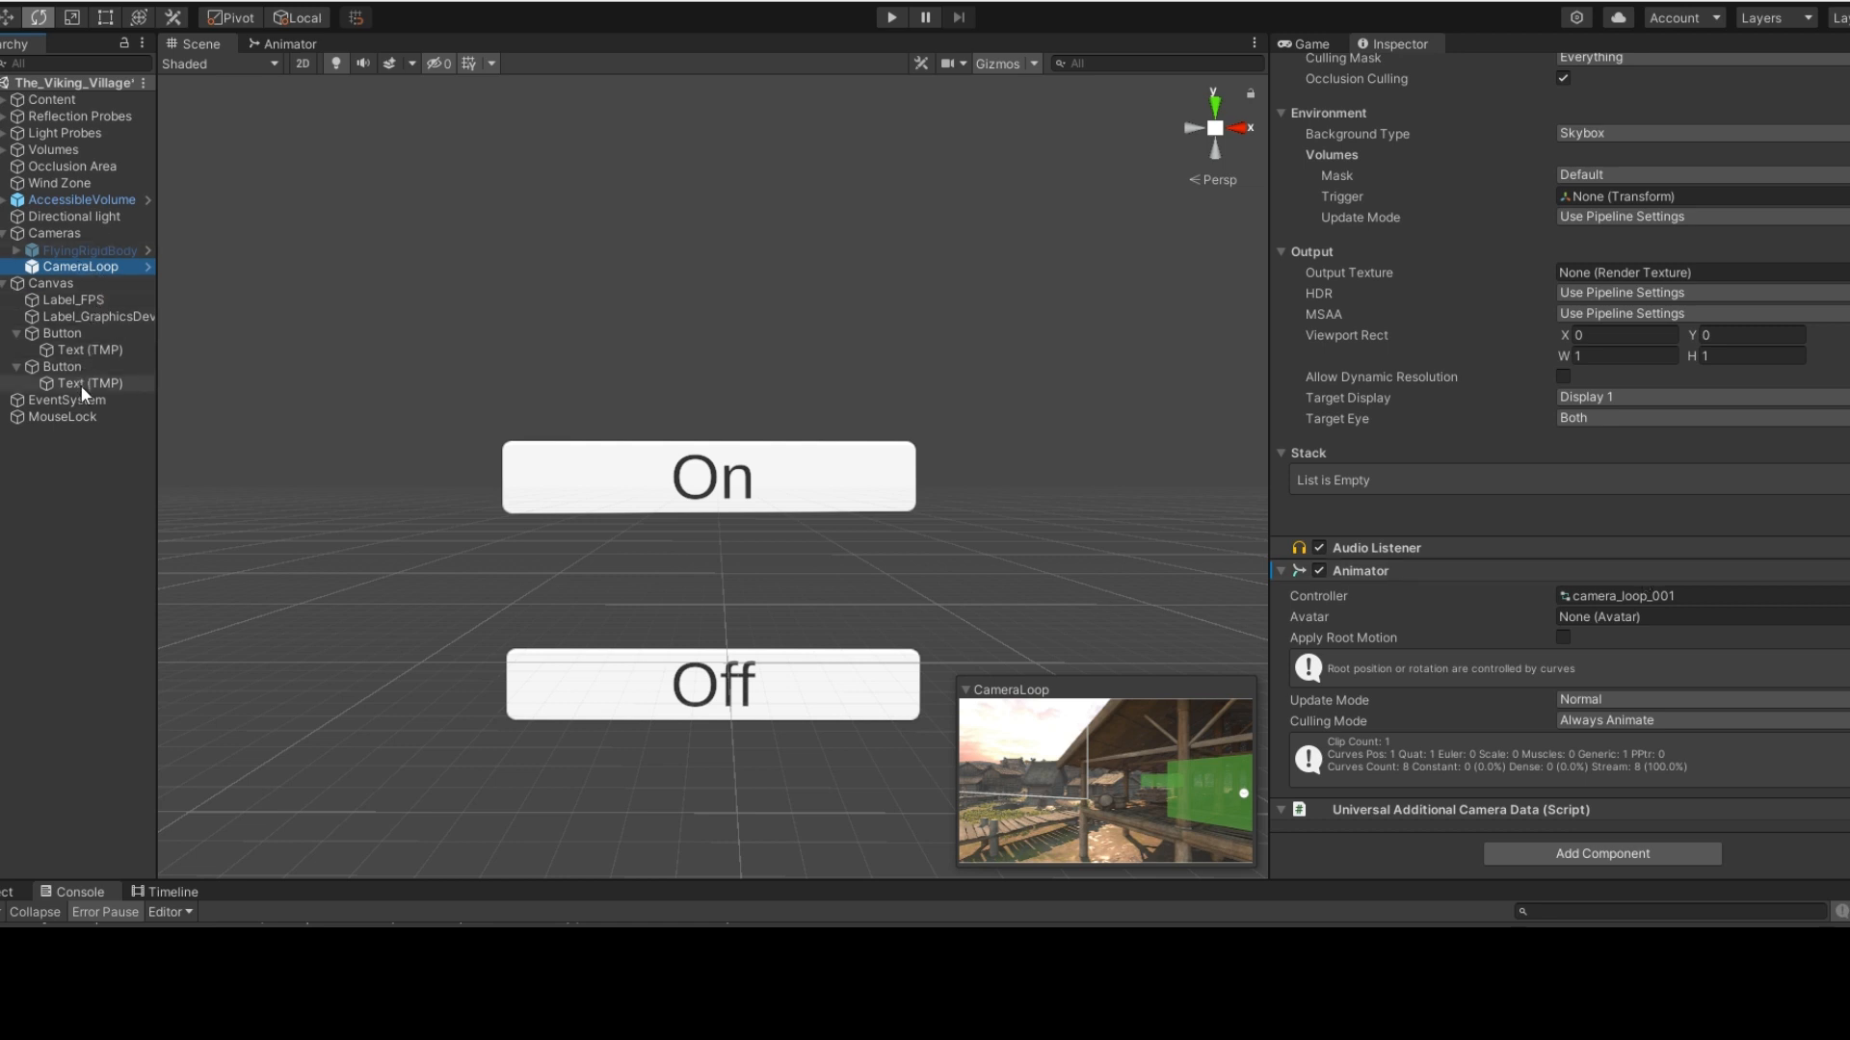
Step: Rename the object of the On button to "ButtonOn"
left_click(67, 337)
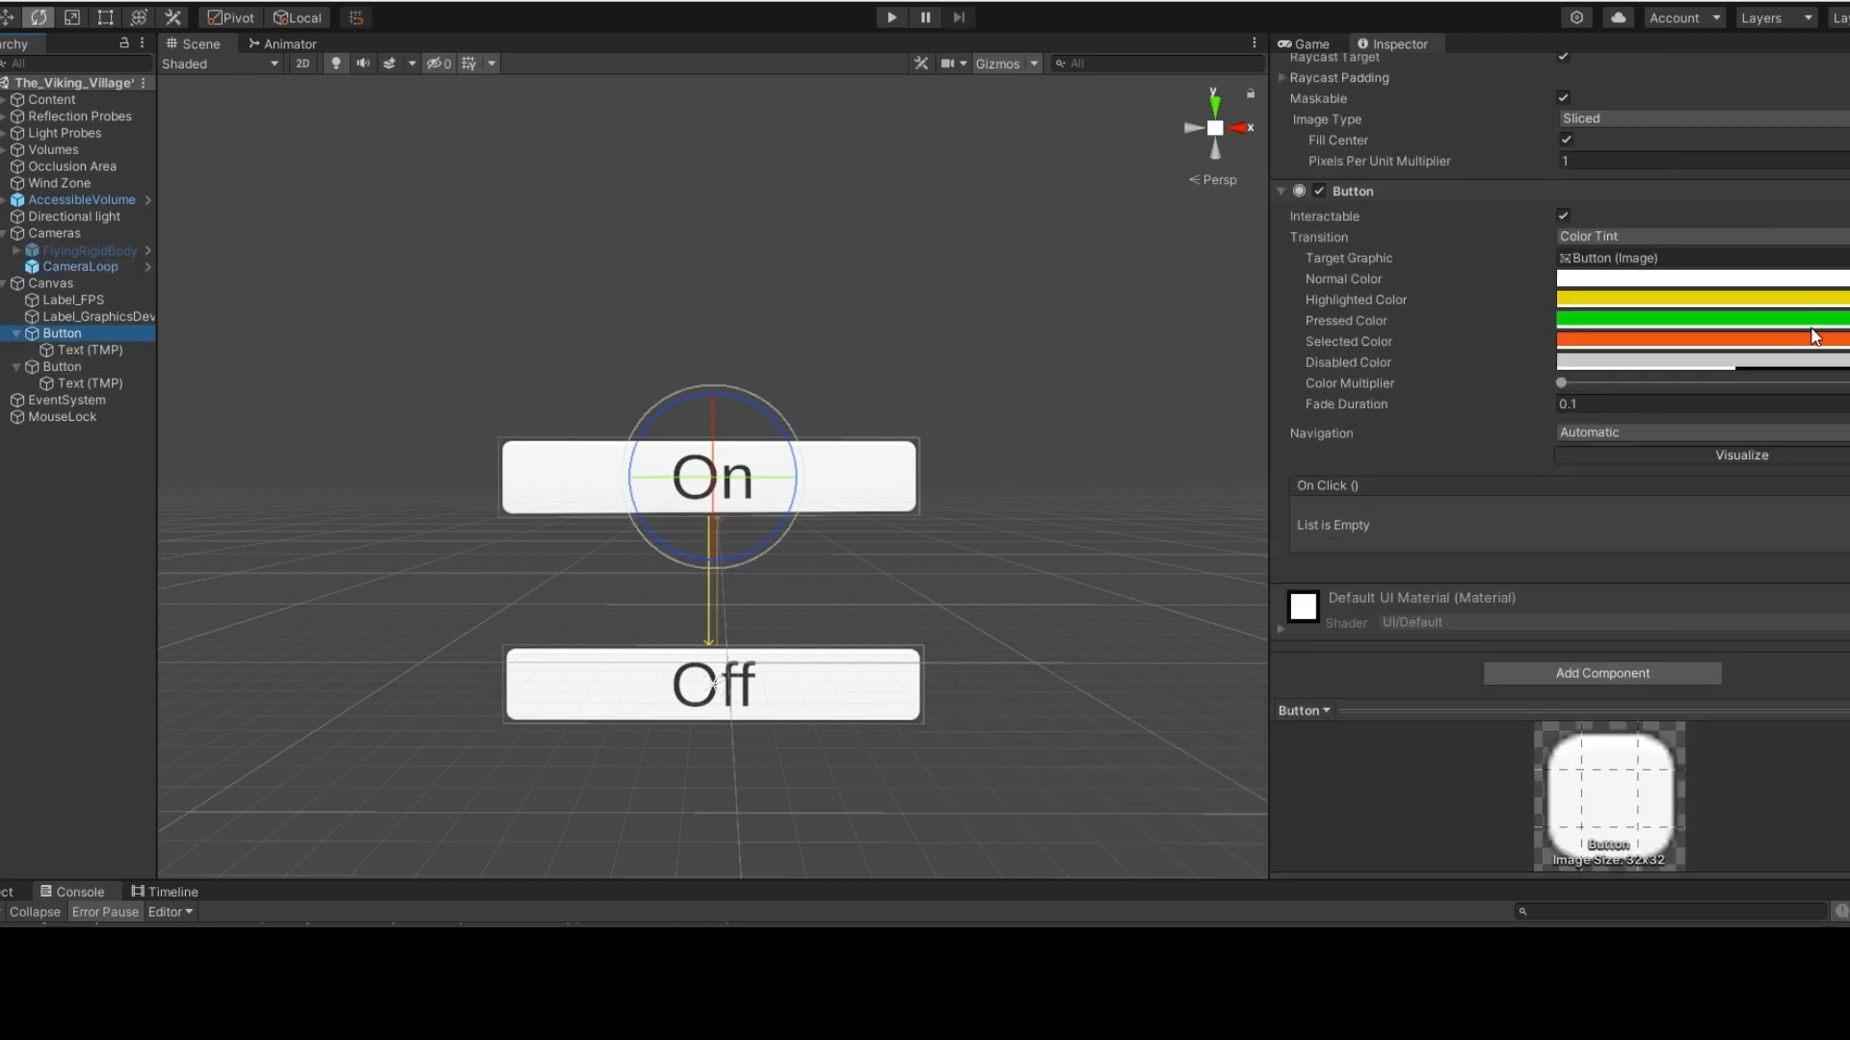
scroll(1542, 289, "up", 4)
left_click(1470, 72)
left_click(1457, 75)
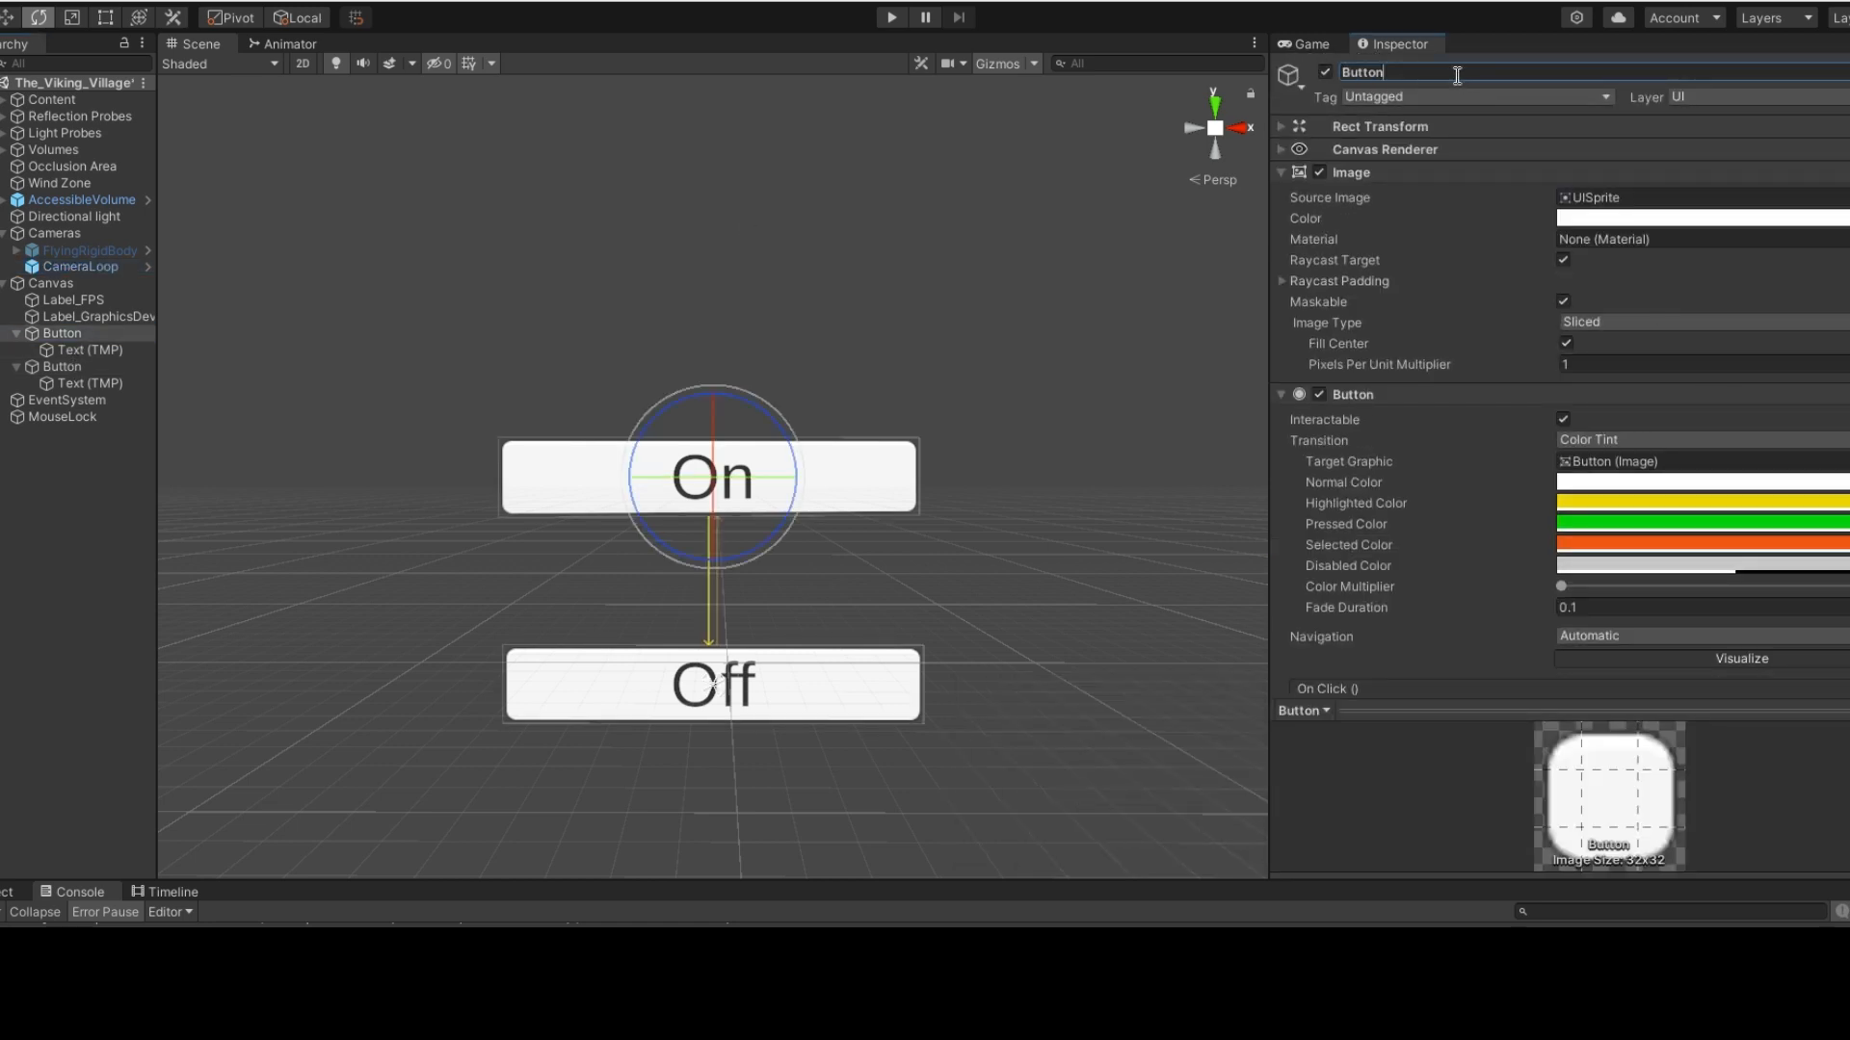
type("O")
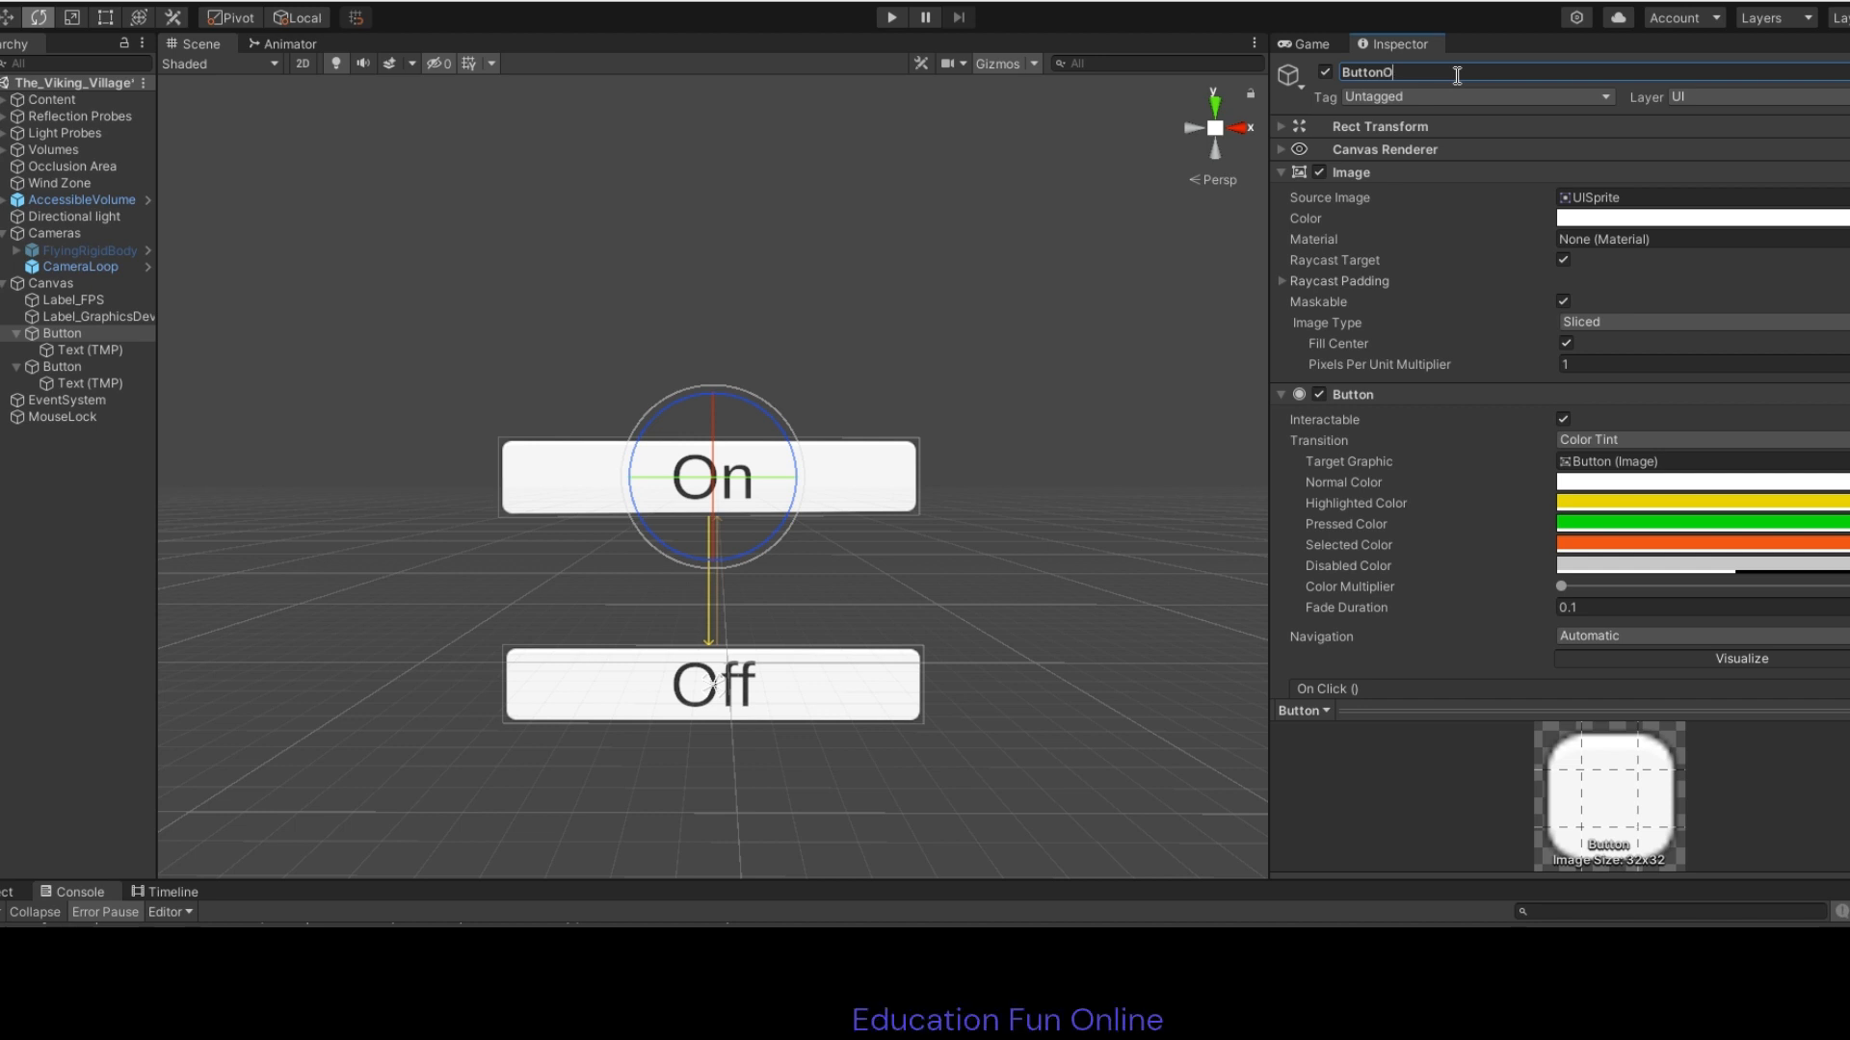
type("n")
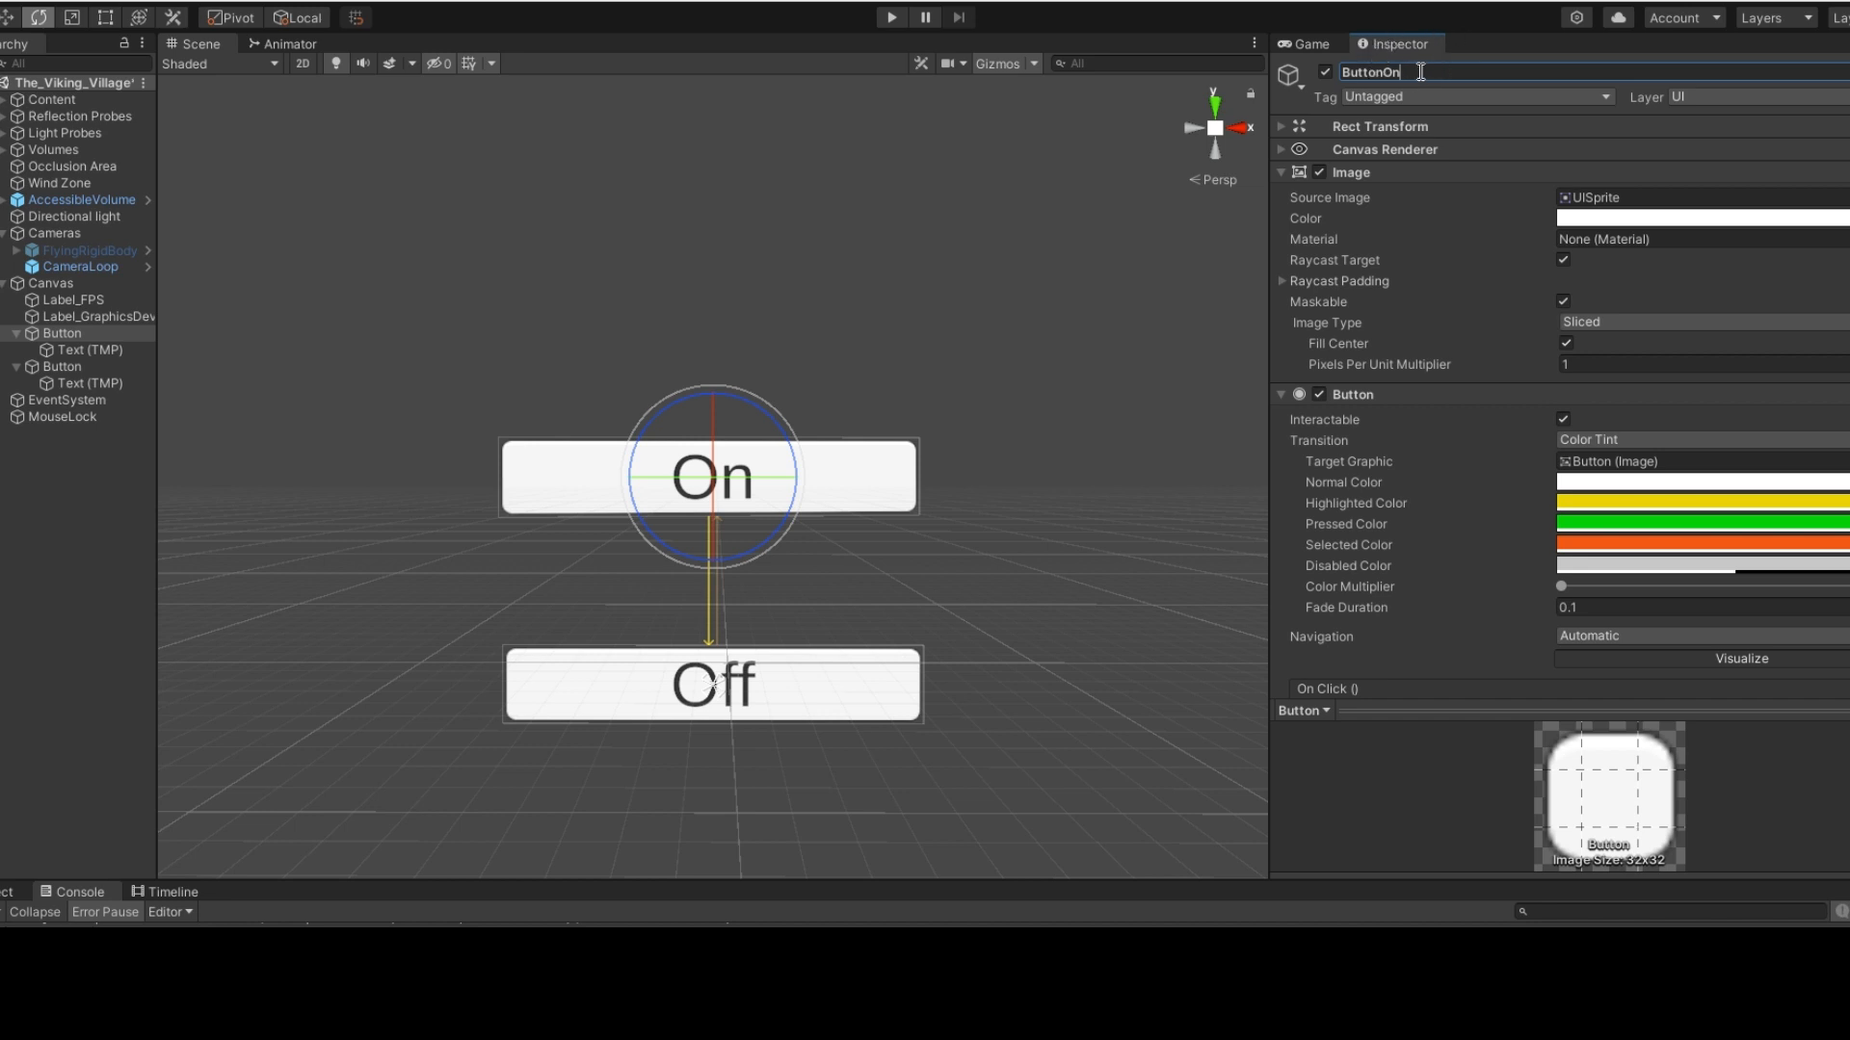
Step: Rename the object of the Off button to "ButtonOff"
left_click(63, 368)
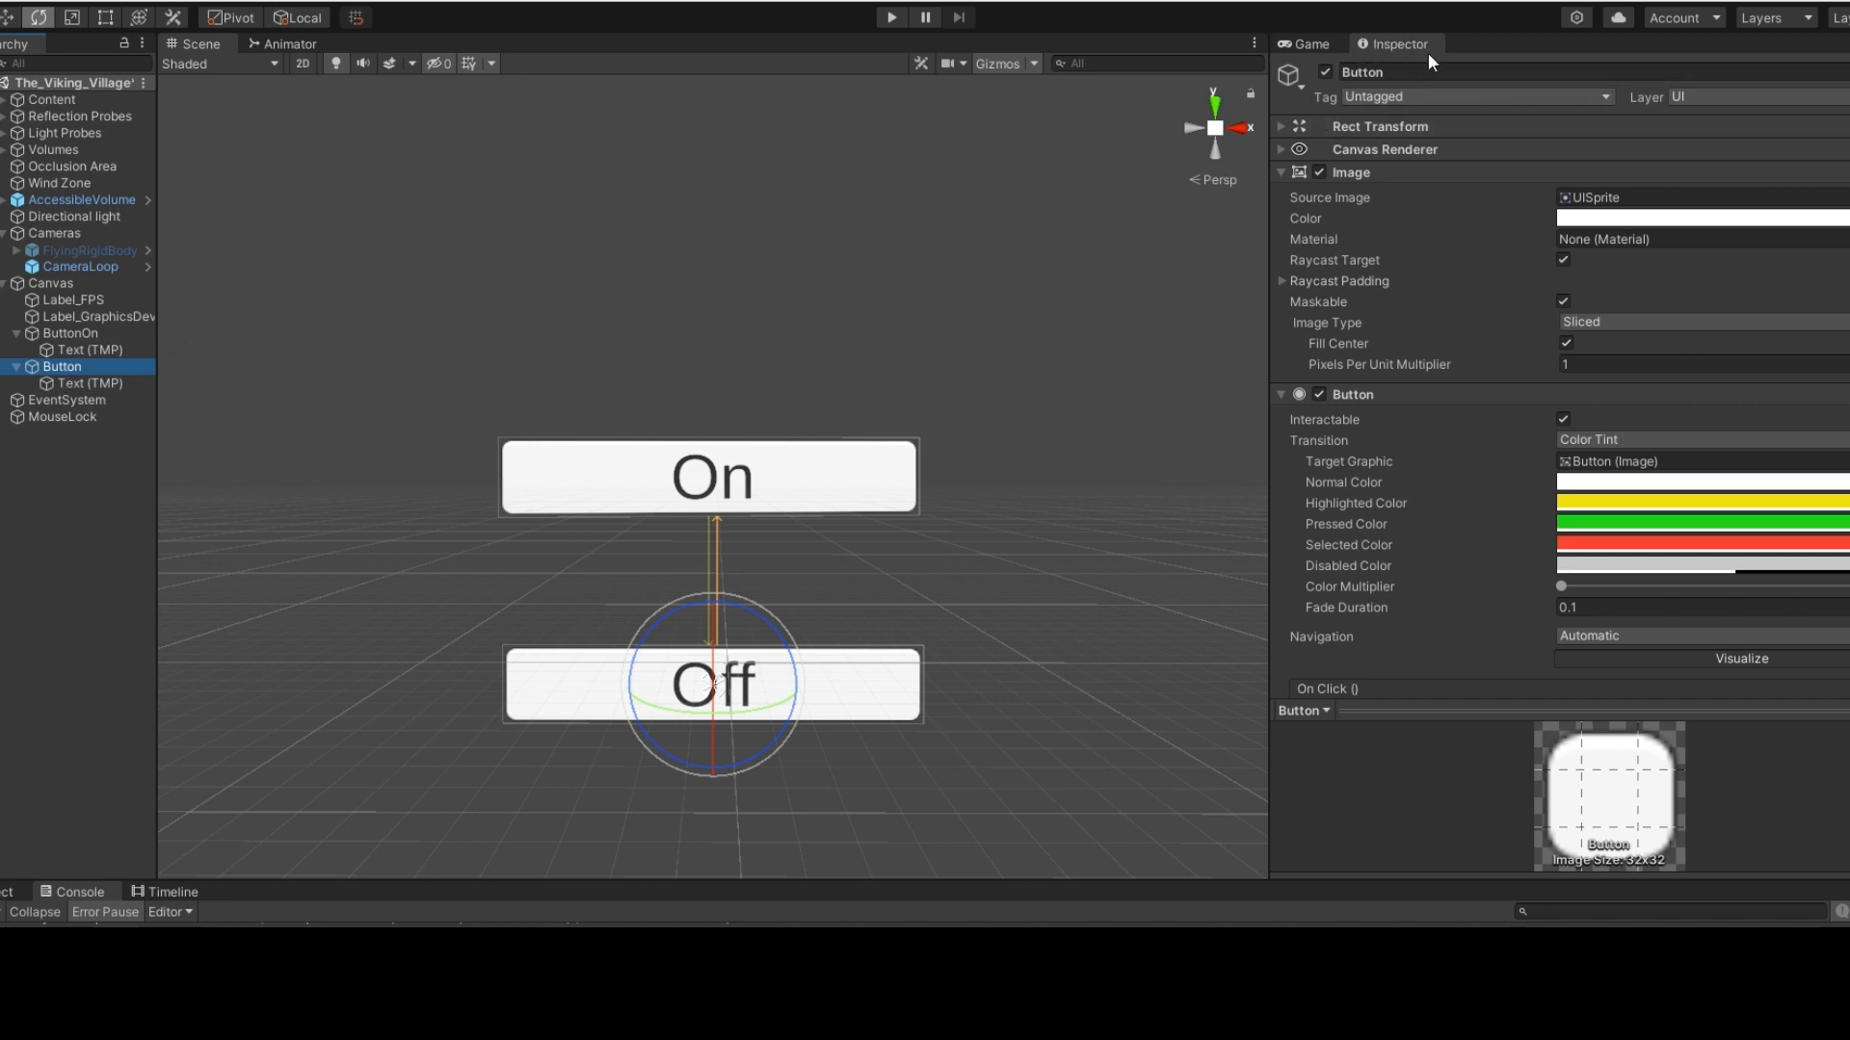
left_click(1415, 74)
left_click(1415, 74)
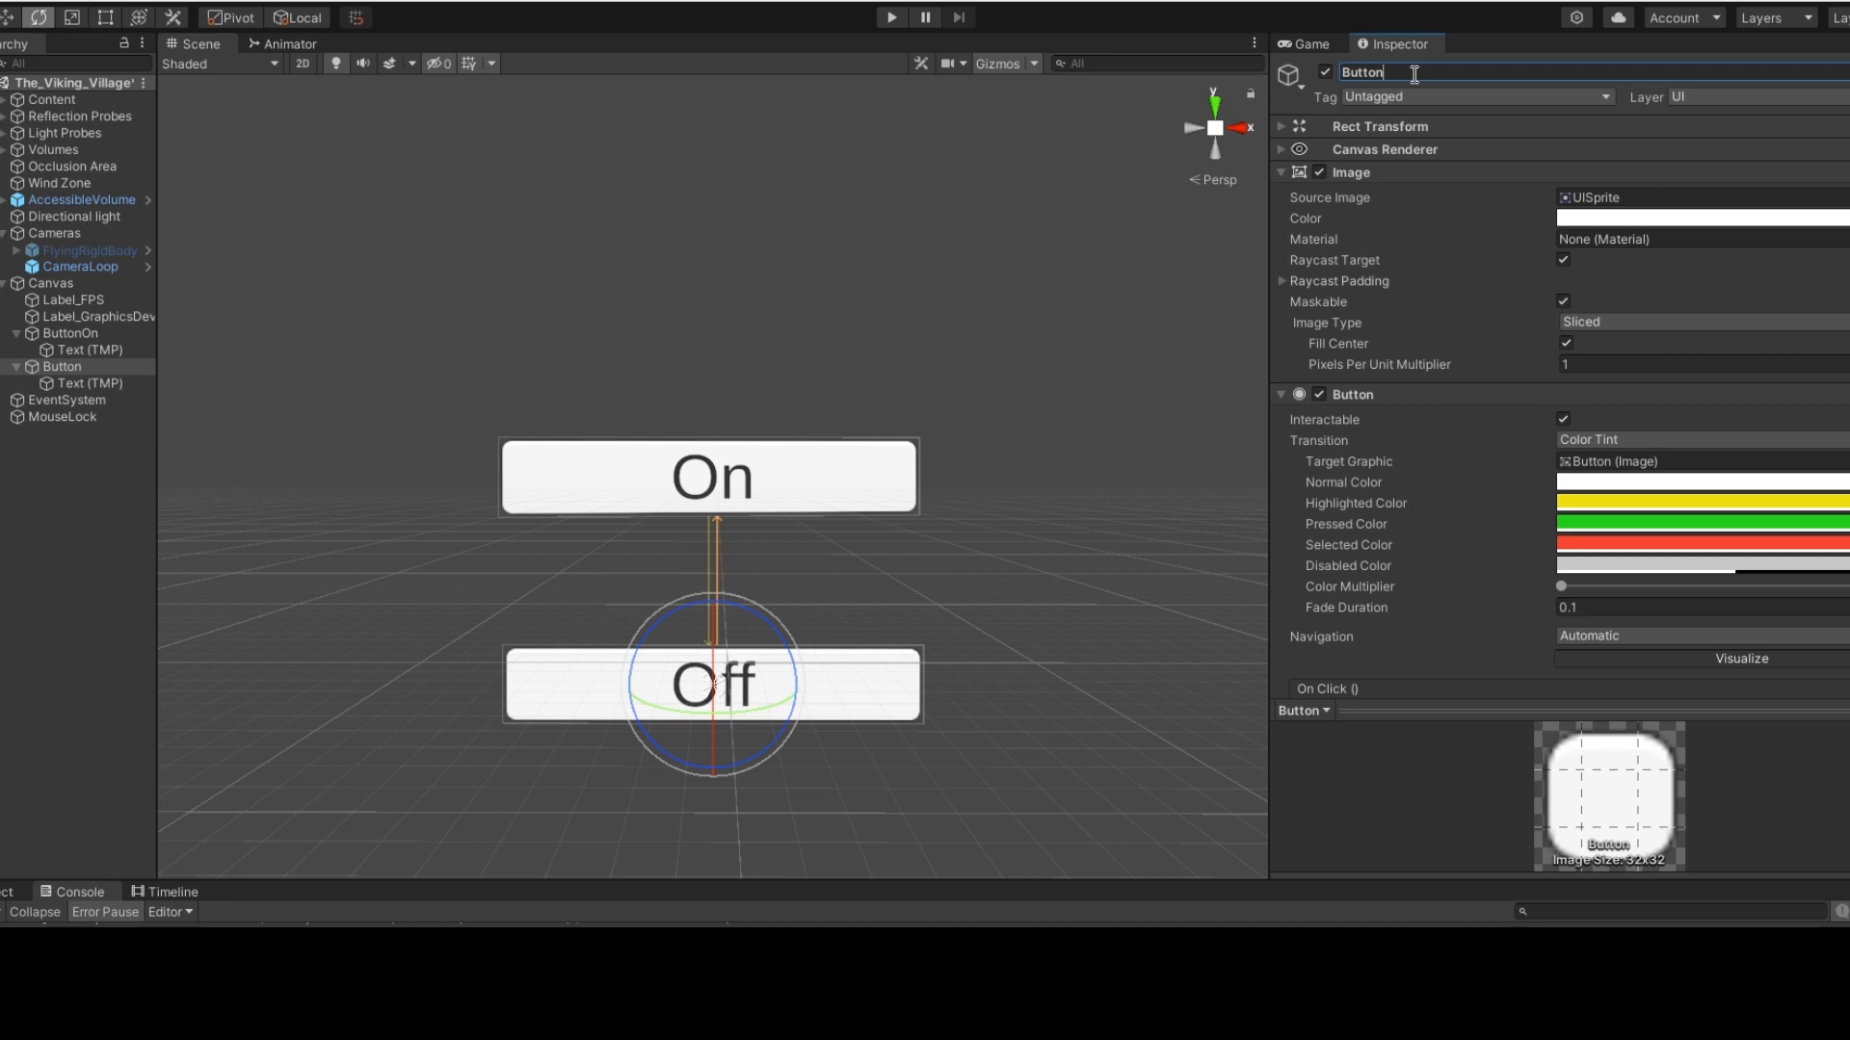
type("Off")
left_click(51, 348)
left_click(57, 333)
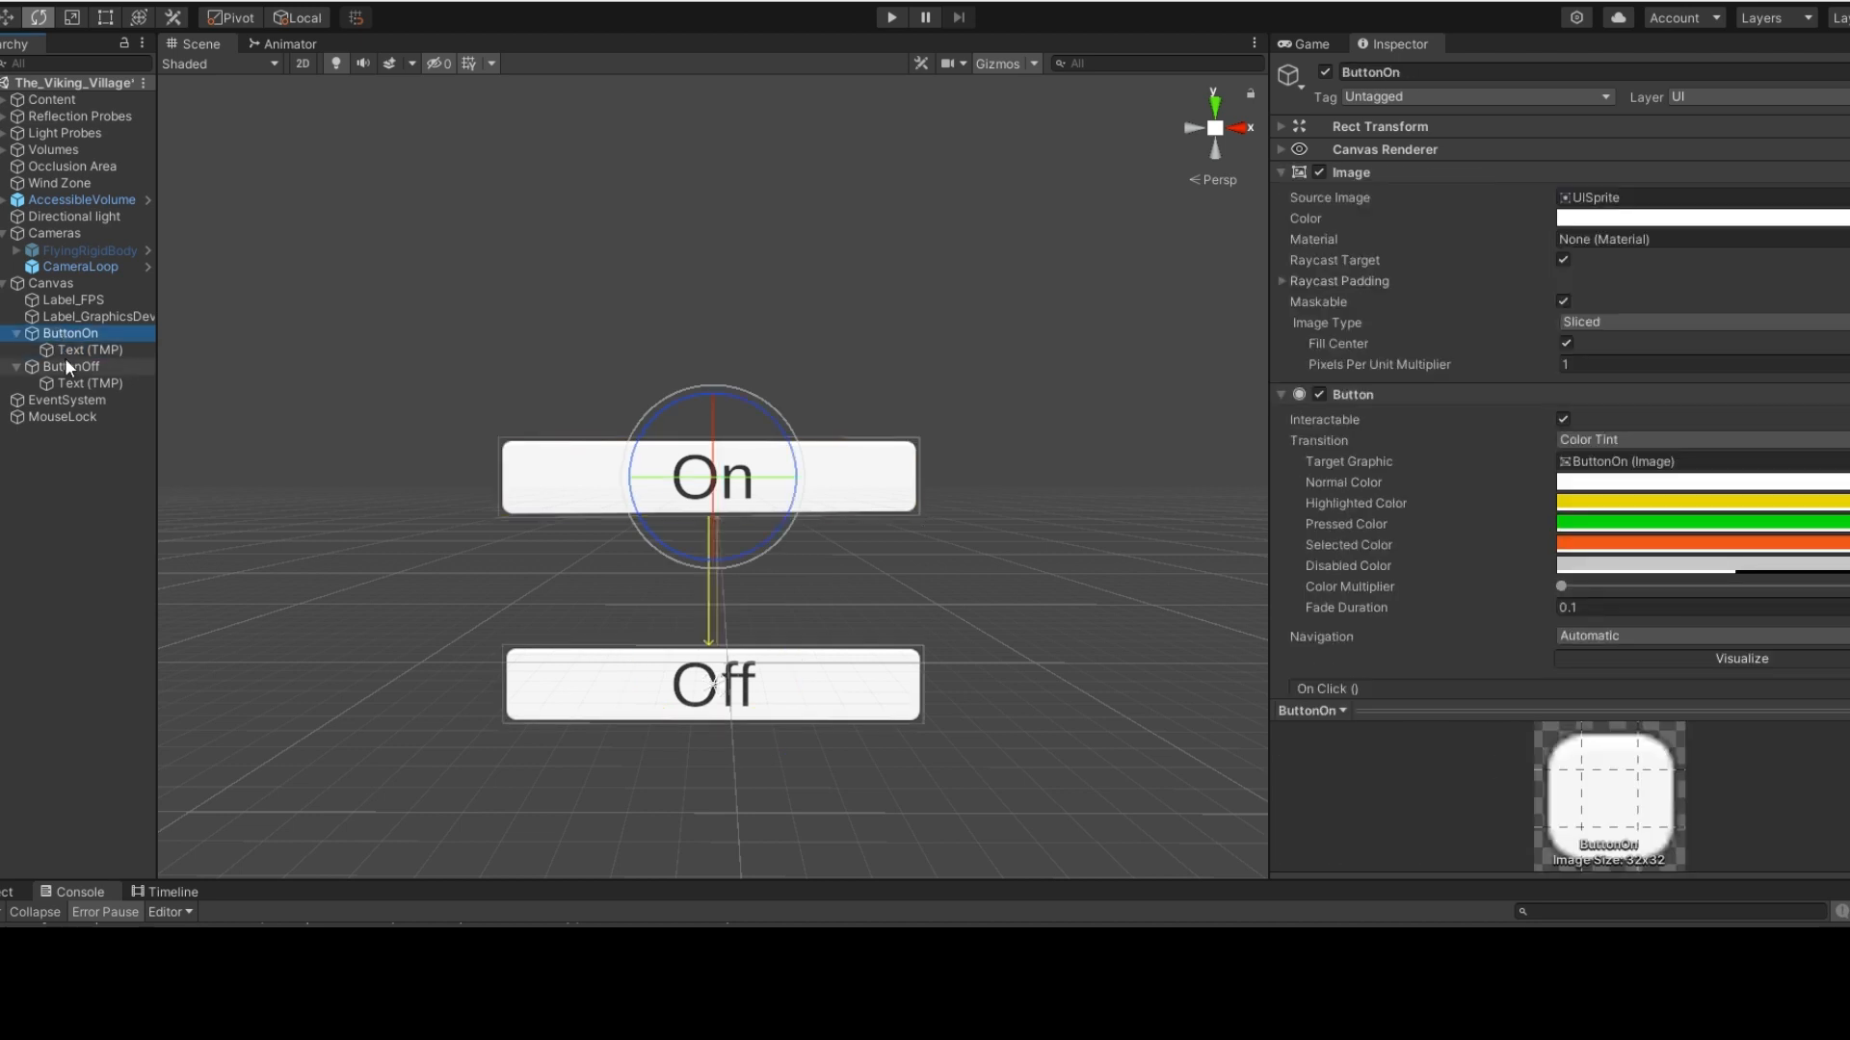
Step: Assign the CameraLoop object as the target of ButtonOff's On Click event entry
left_click(68, 364)
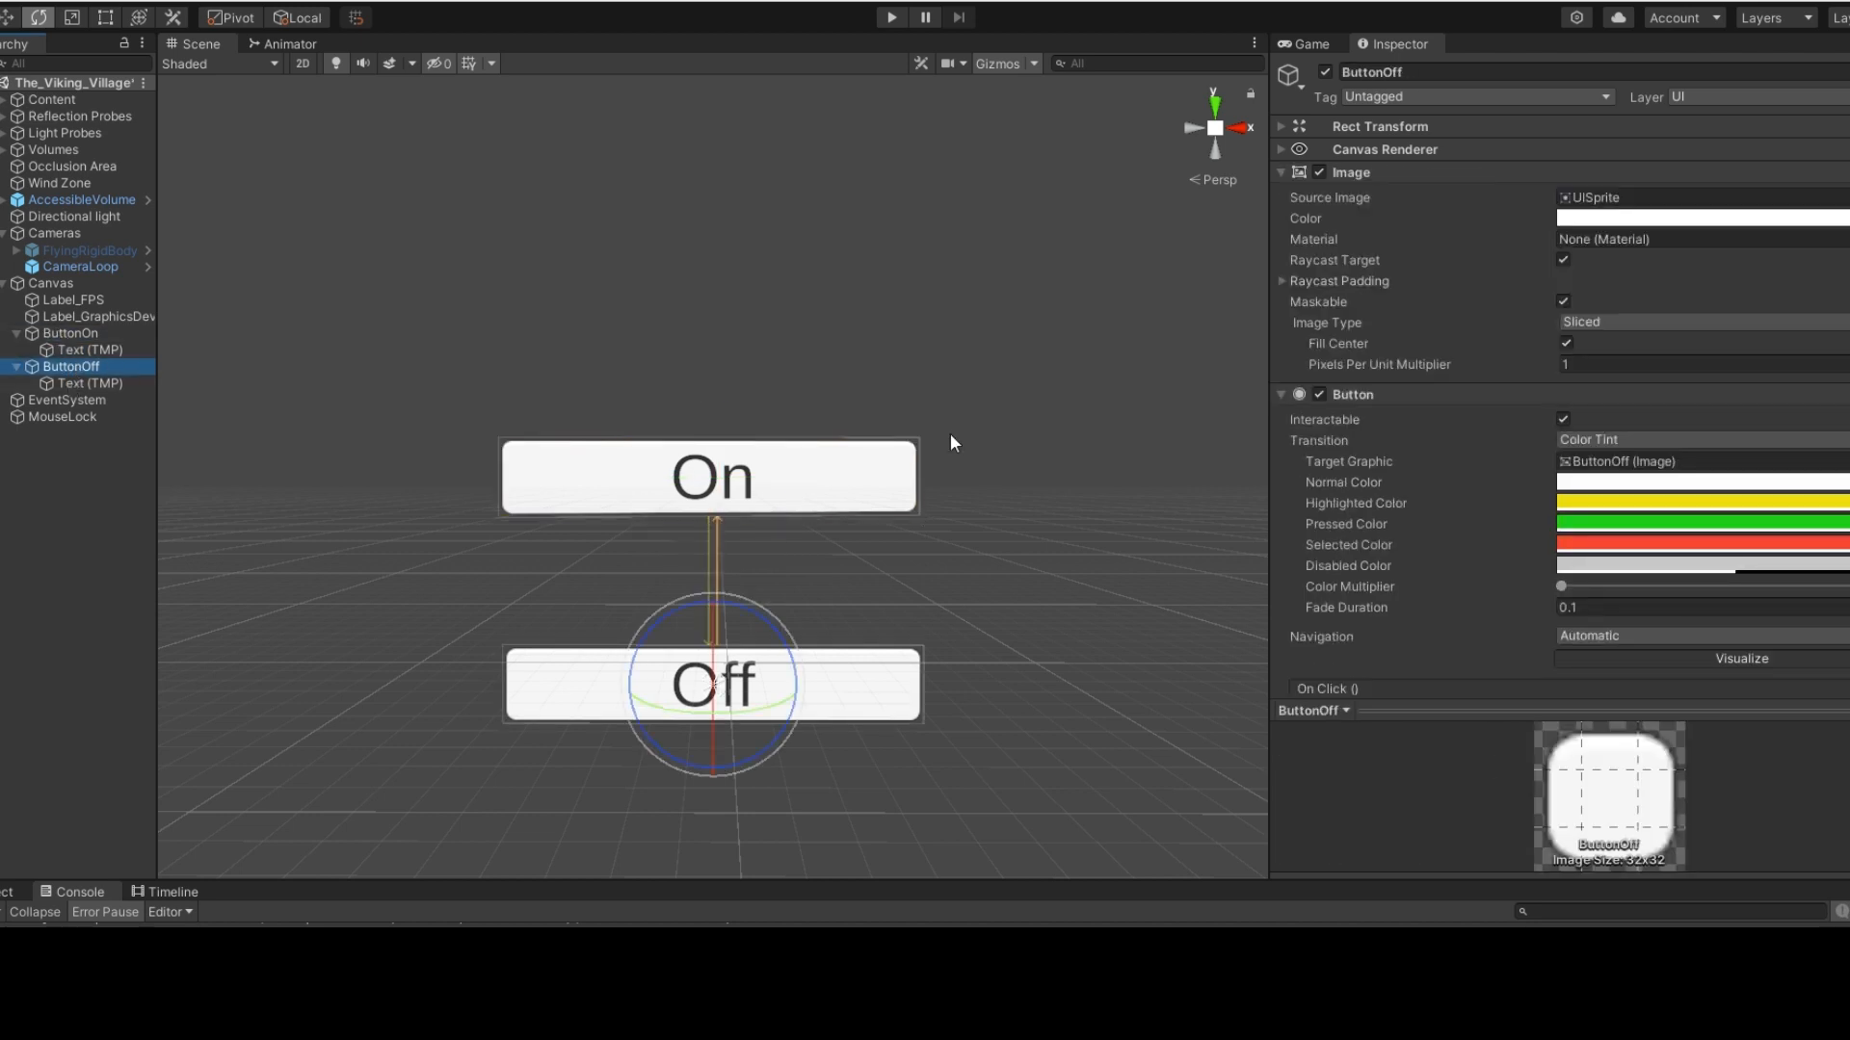
scroll(1580, 404, "down", 3)
scroll(1580, 405, "down", 3)
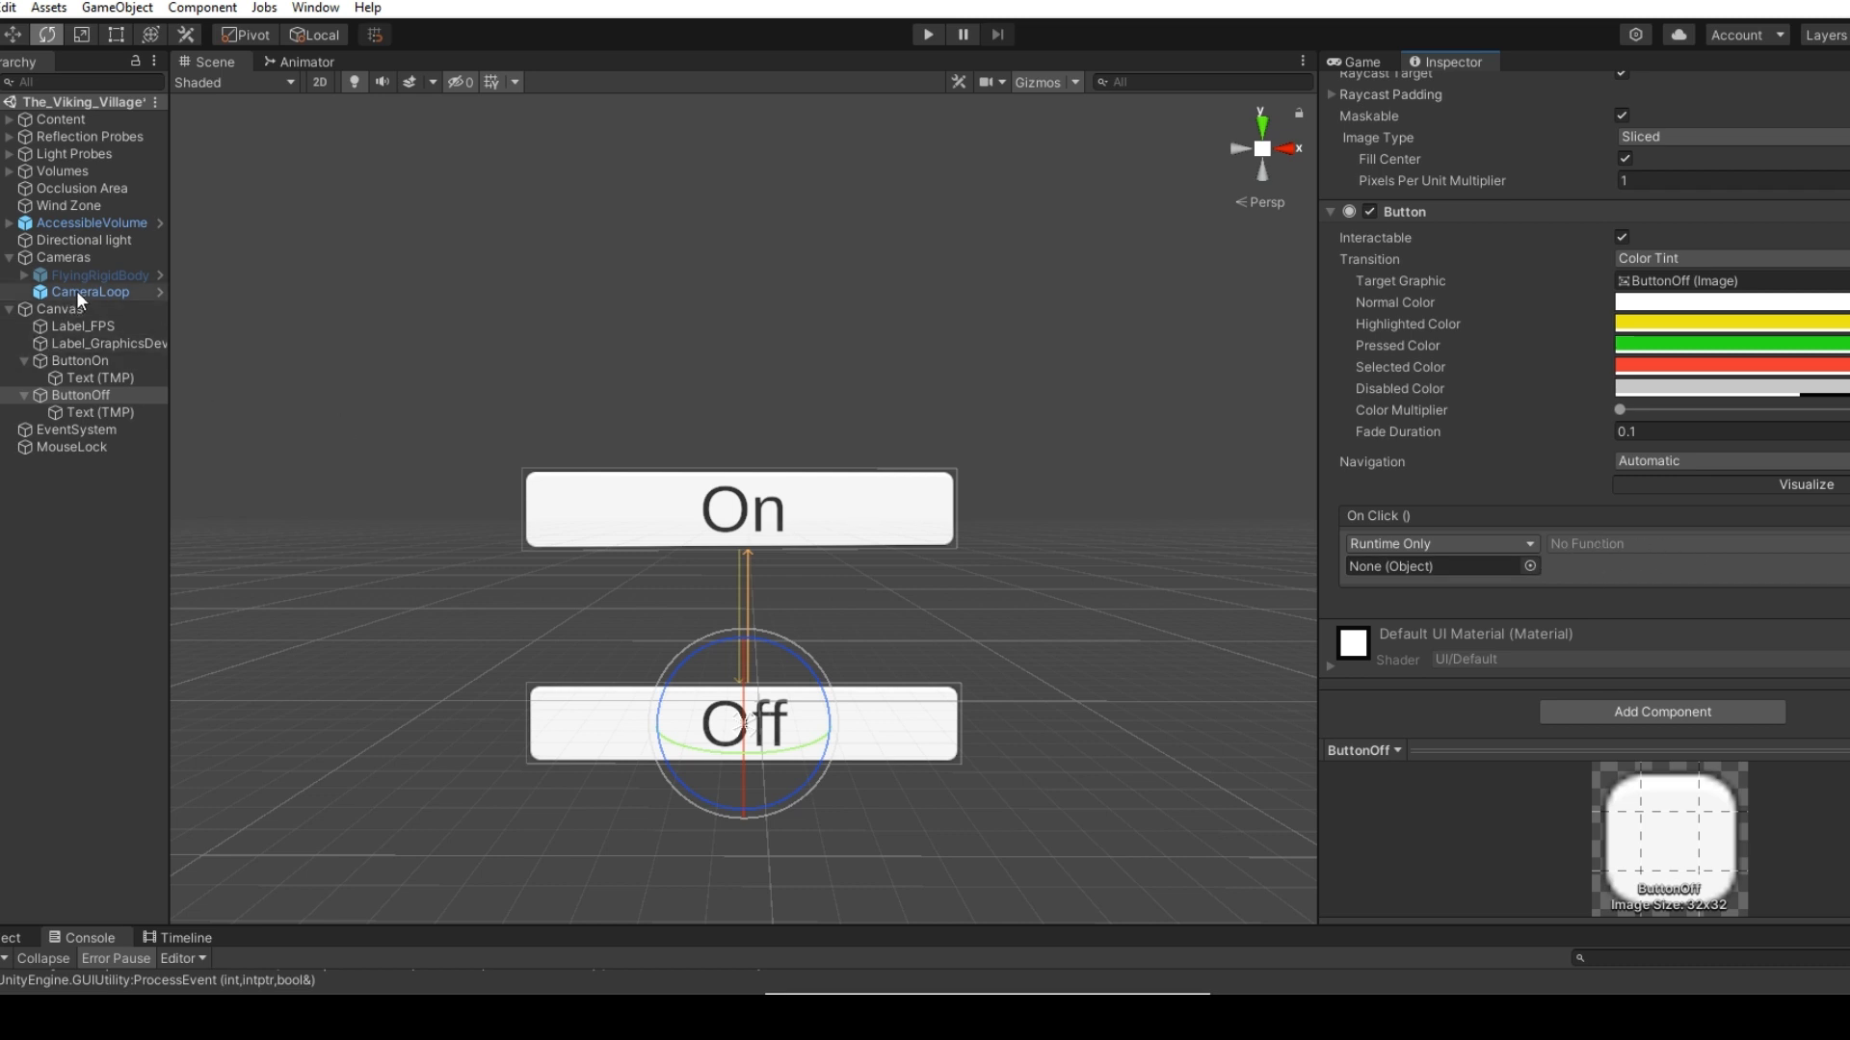
left_click_drag(81, 301, 1408, 576)
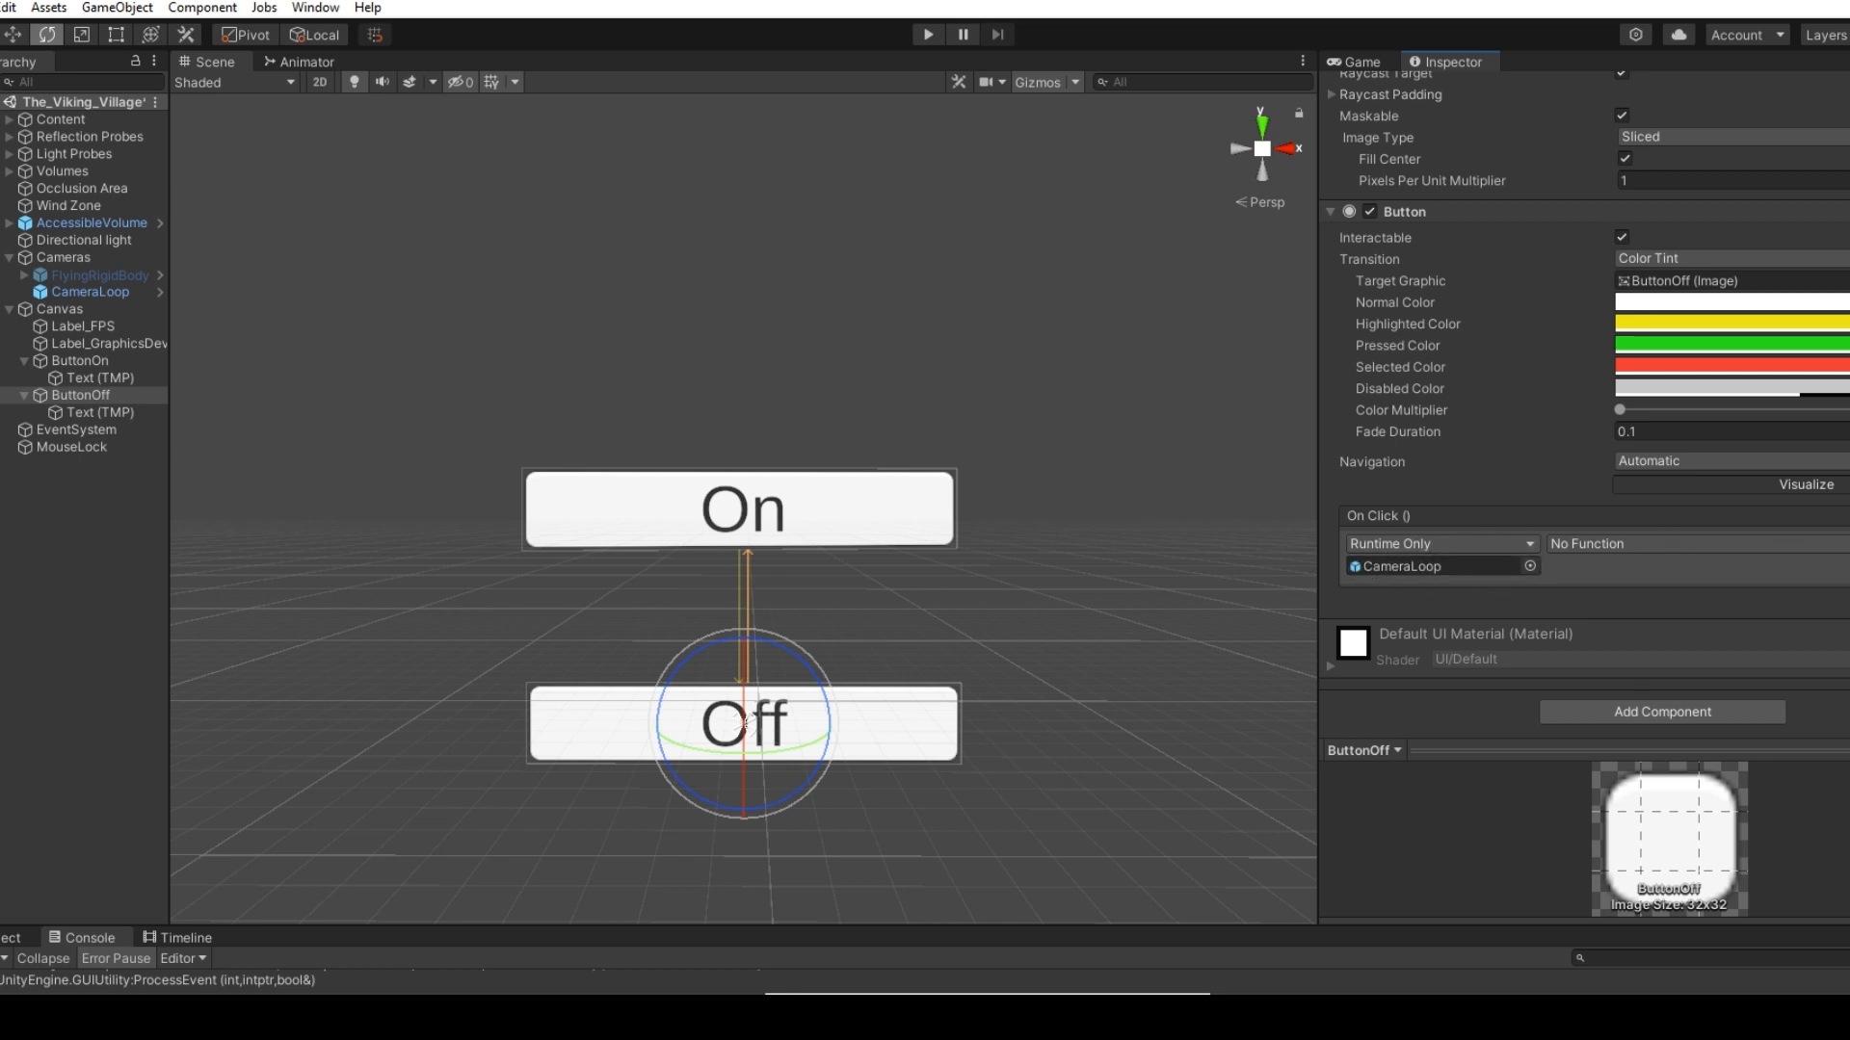
Step: Set the function of ButtonOff's On Click entry to the Animator's bool enabled property
left_click(1599, 543)
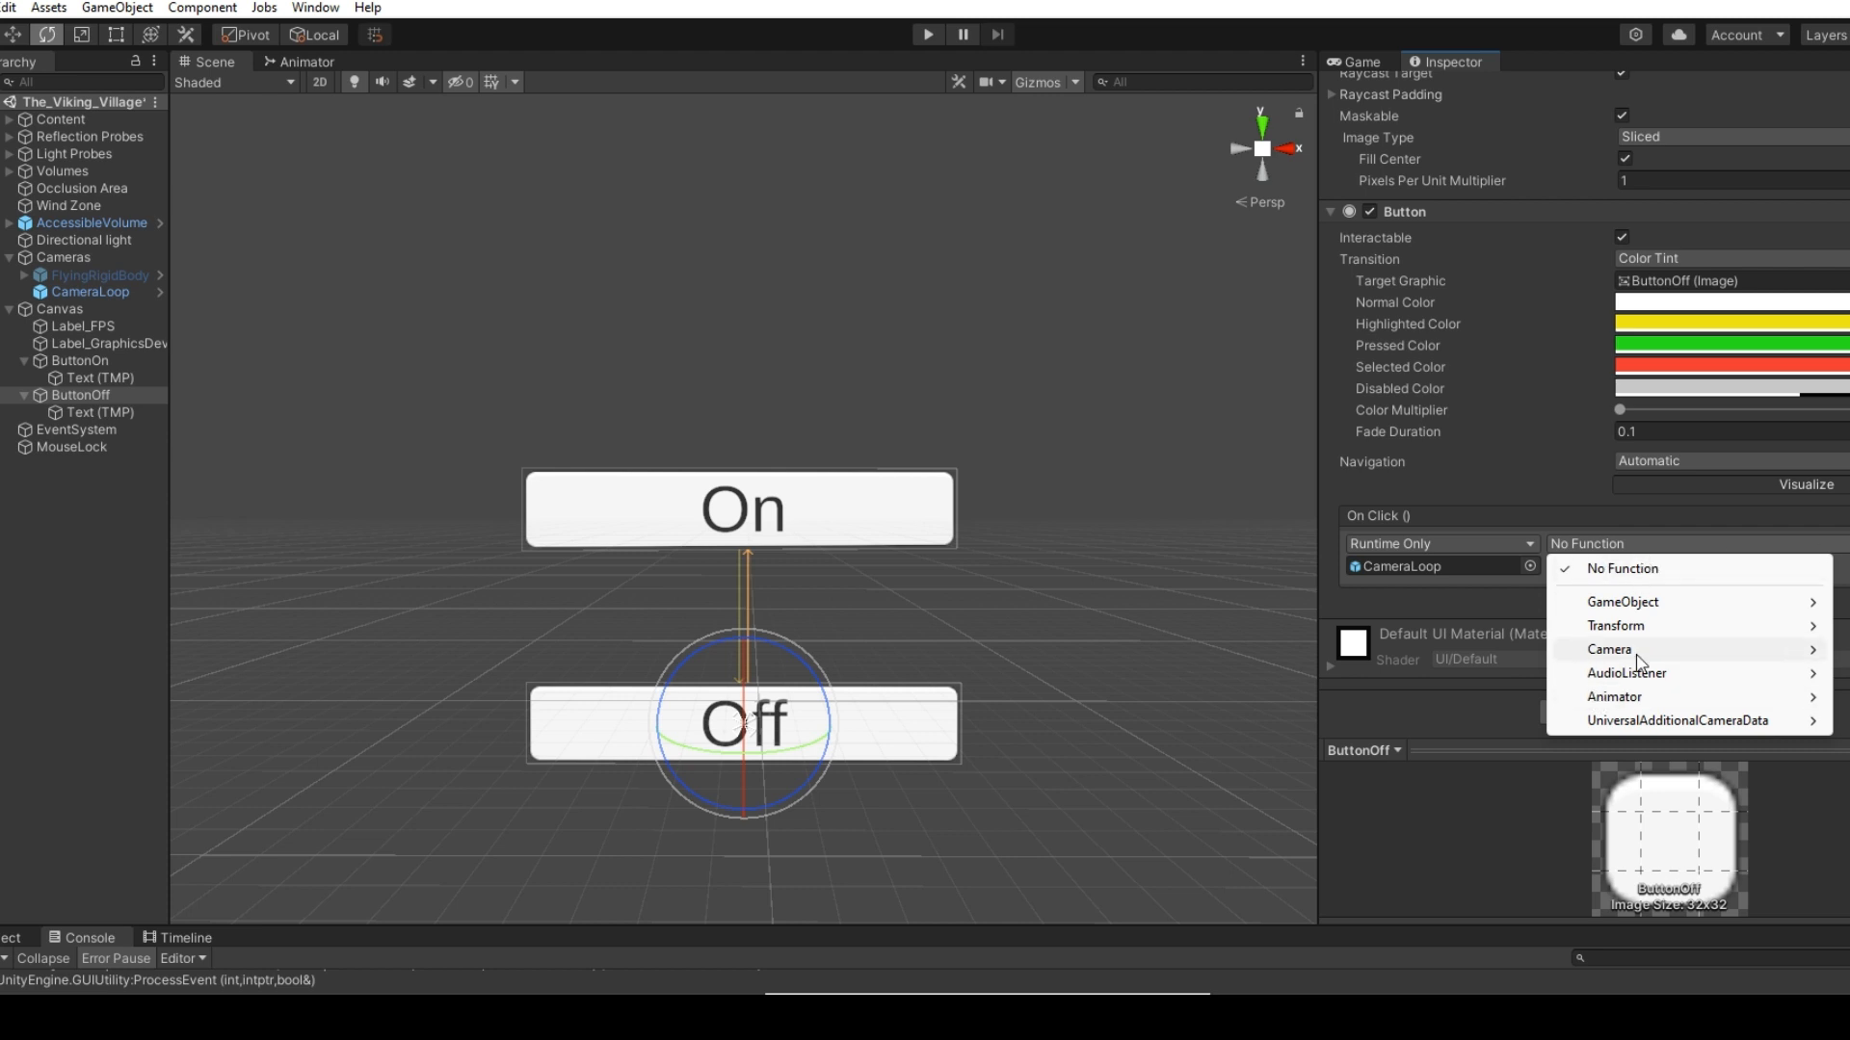
mouse_move(1641, 650)
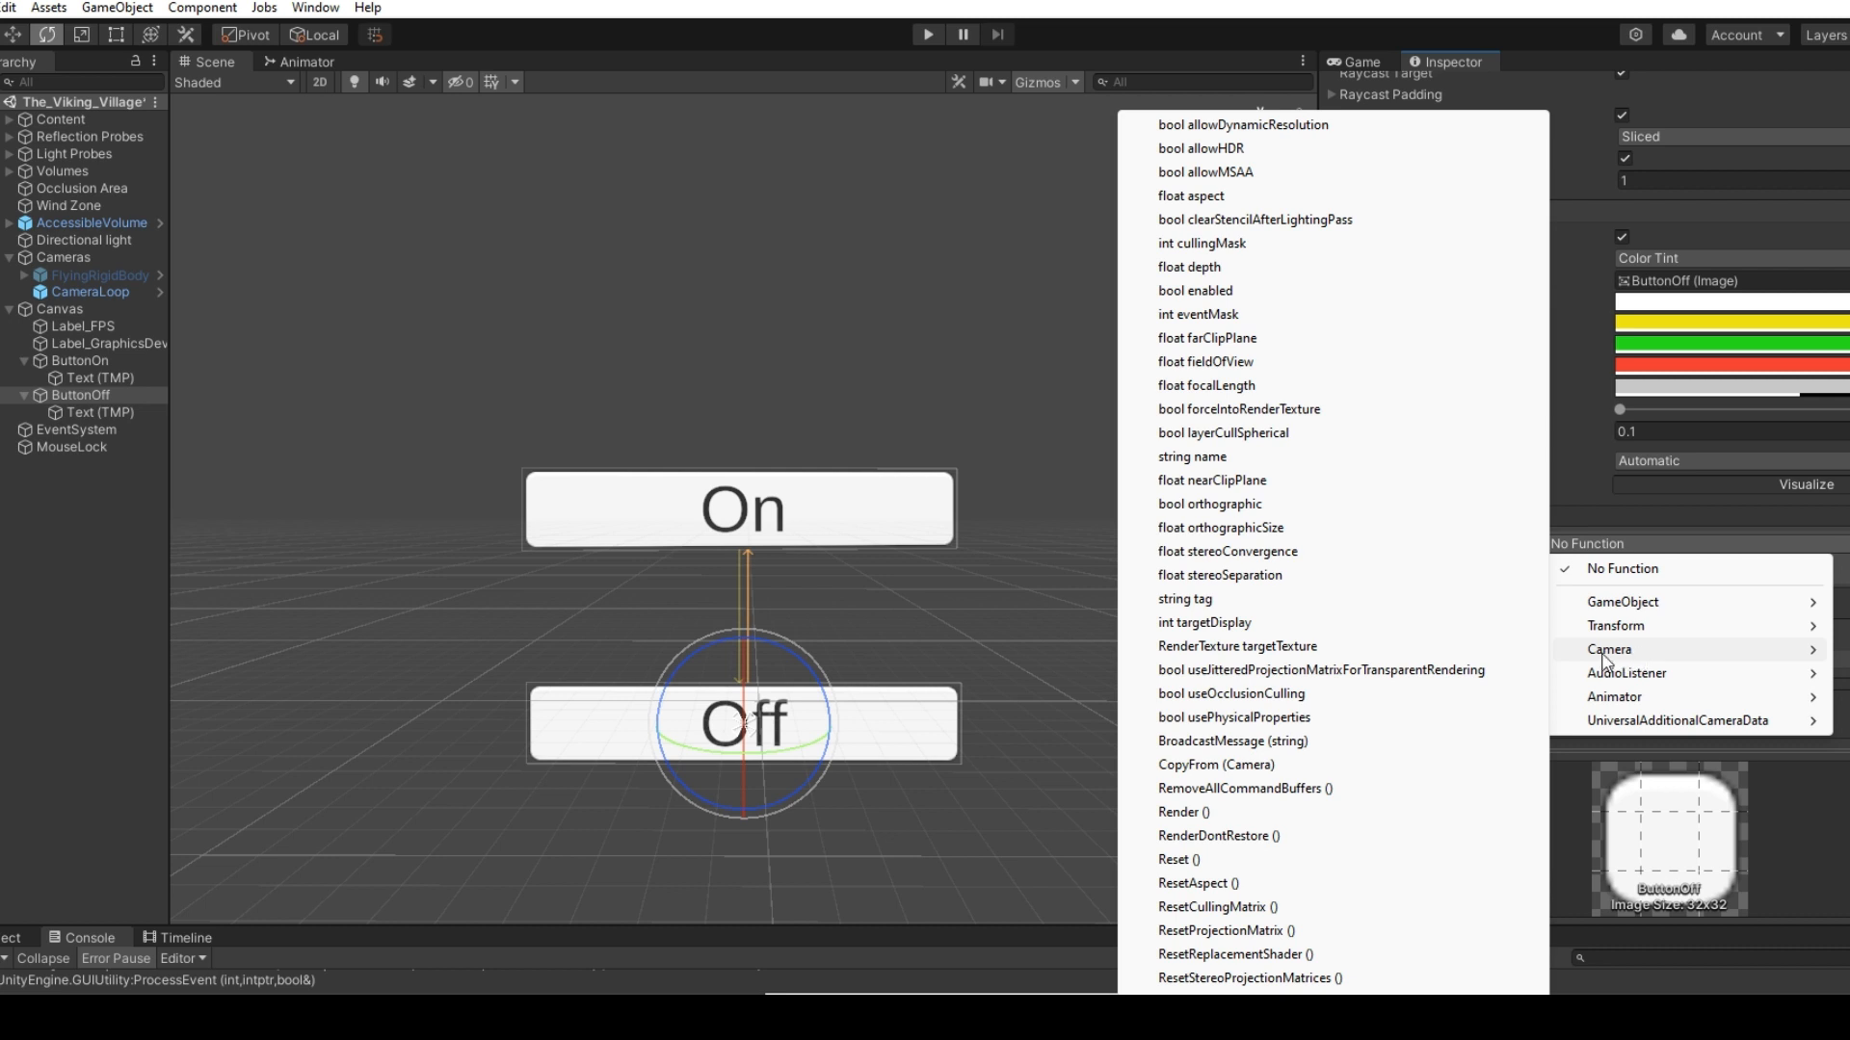
mouse_move(1618, 704)
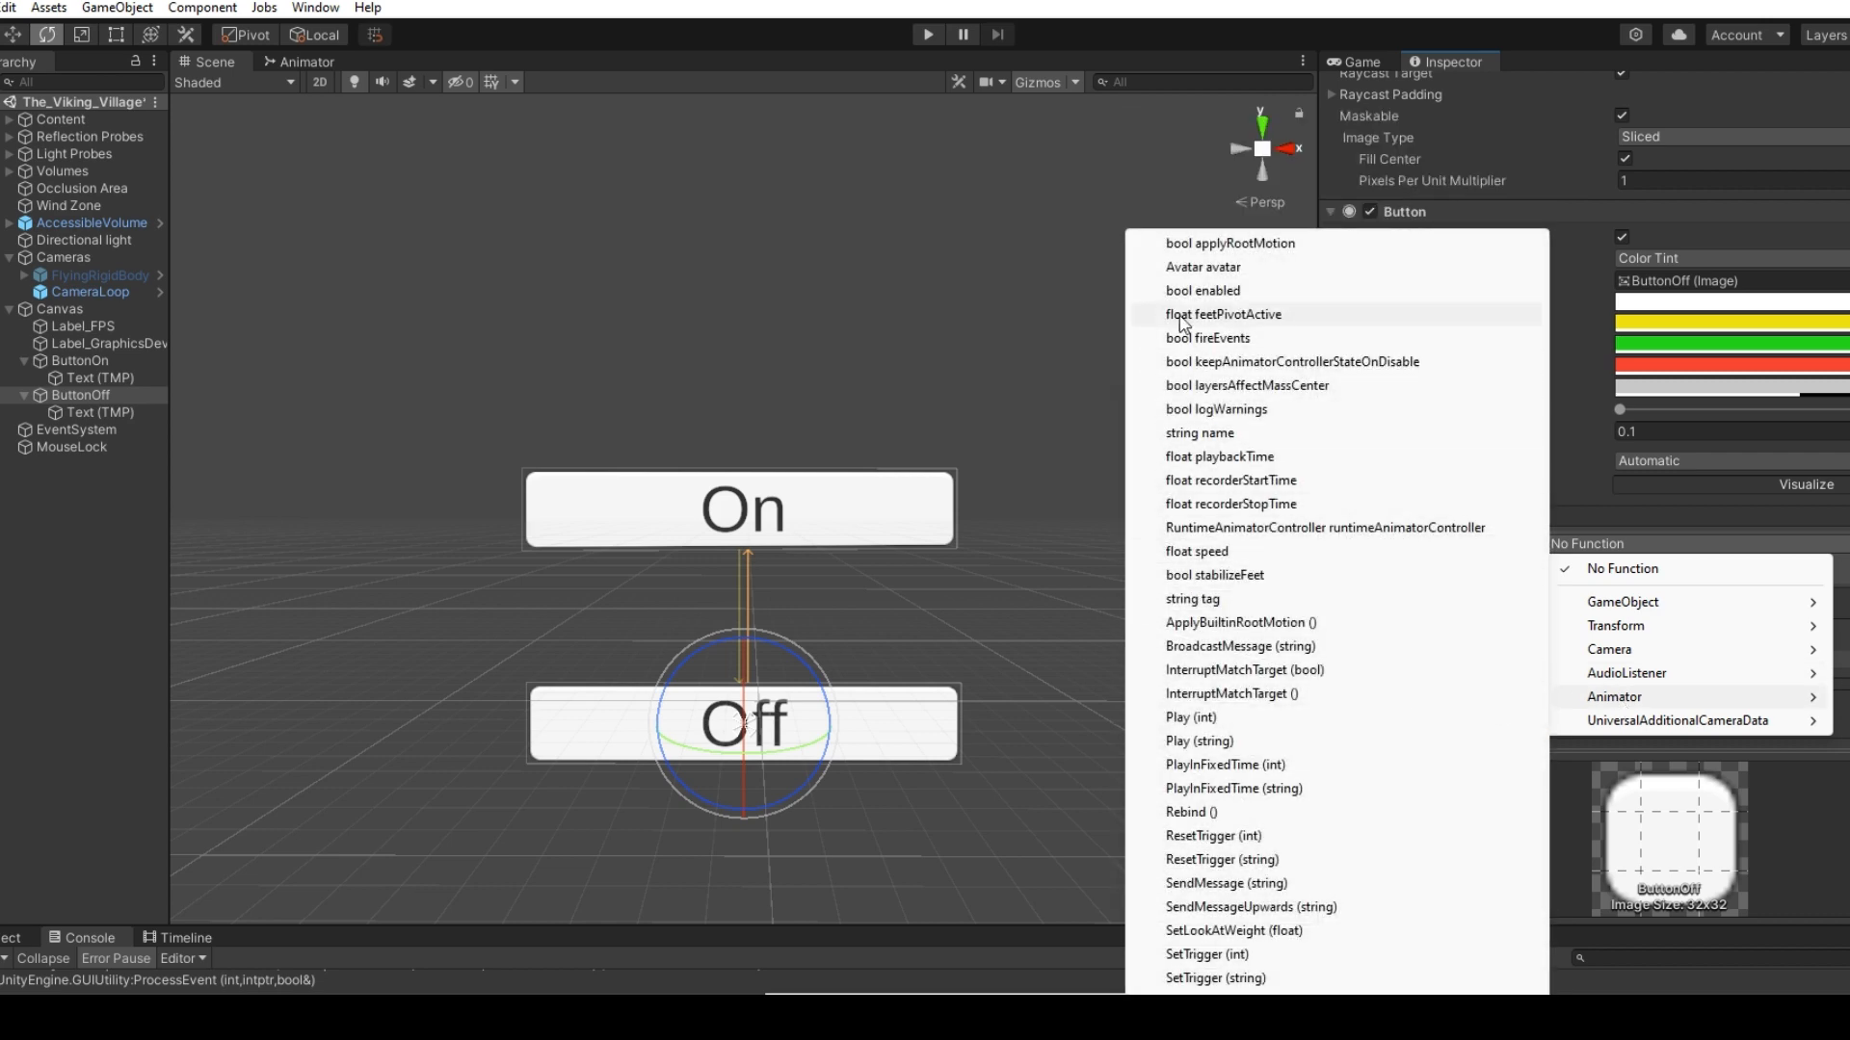
left_click(1181, 291)
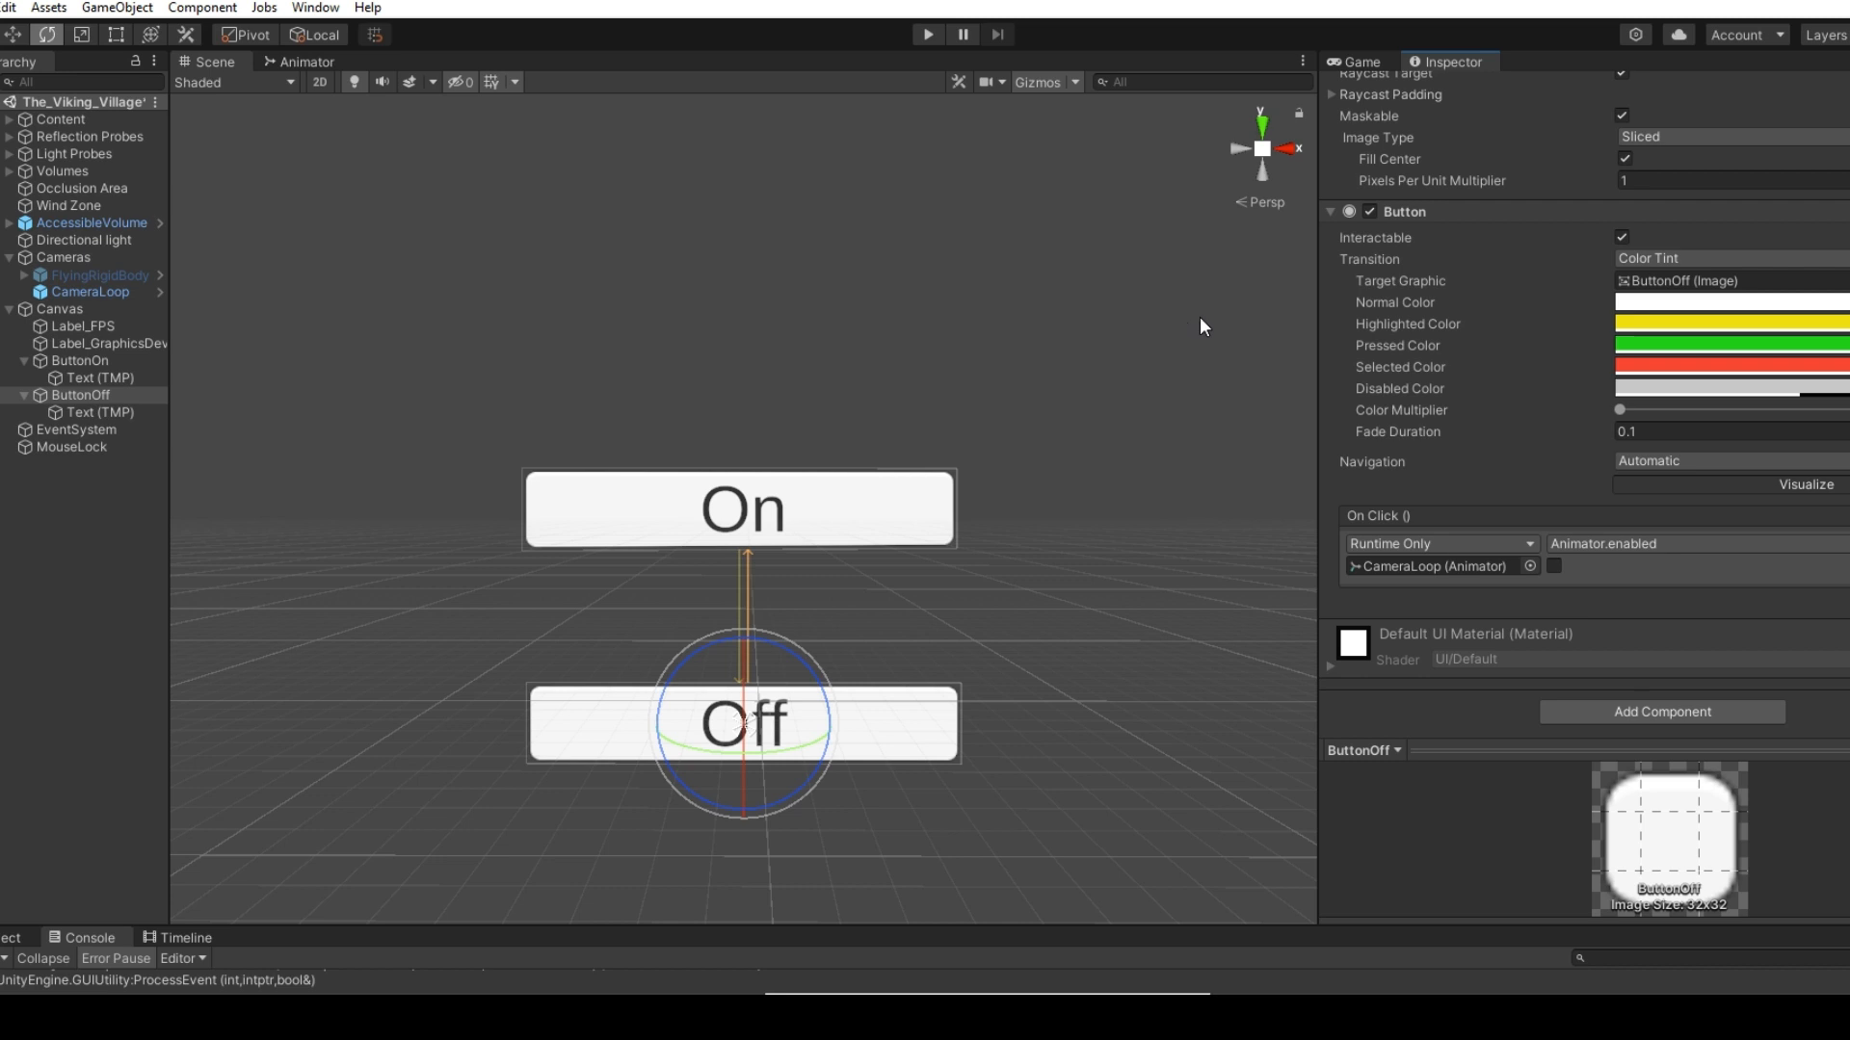
left_click(1553, 566)
left_click(1554, 567)
scroll(1551, 645, "up", 3)
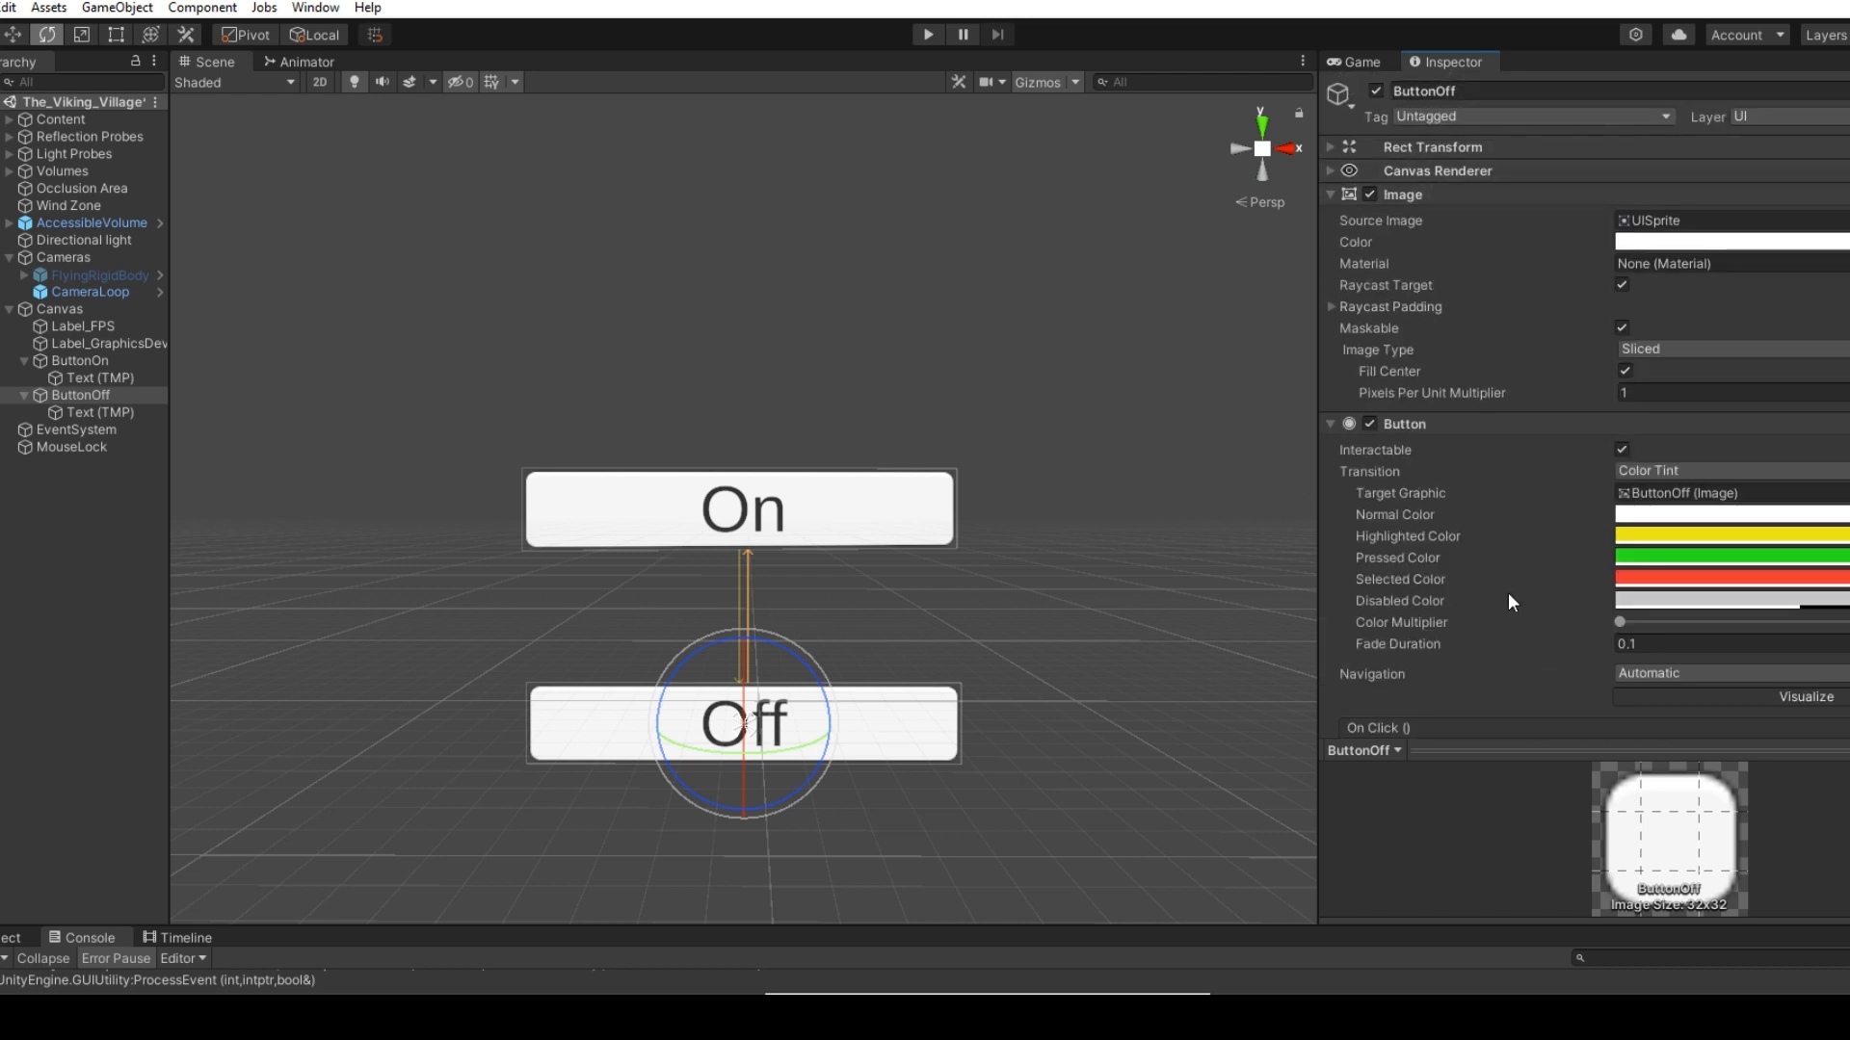
scroll(1509, 602, "down", 3)
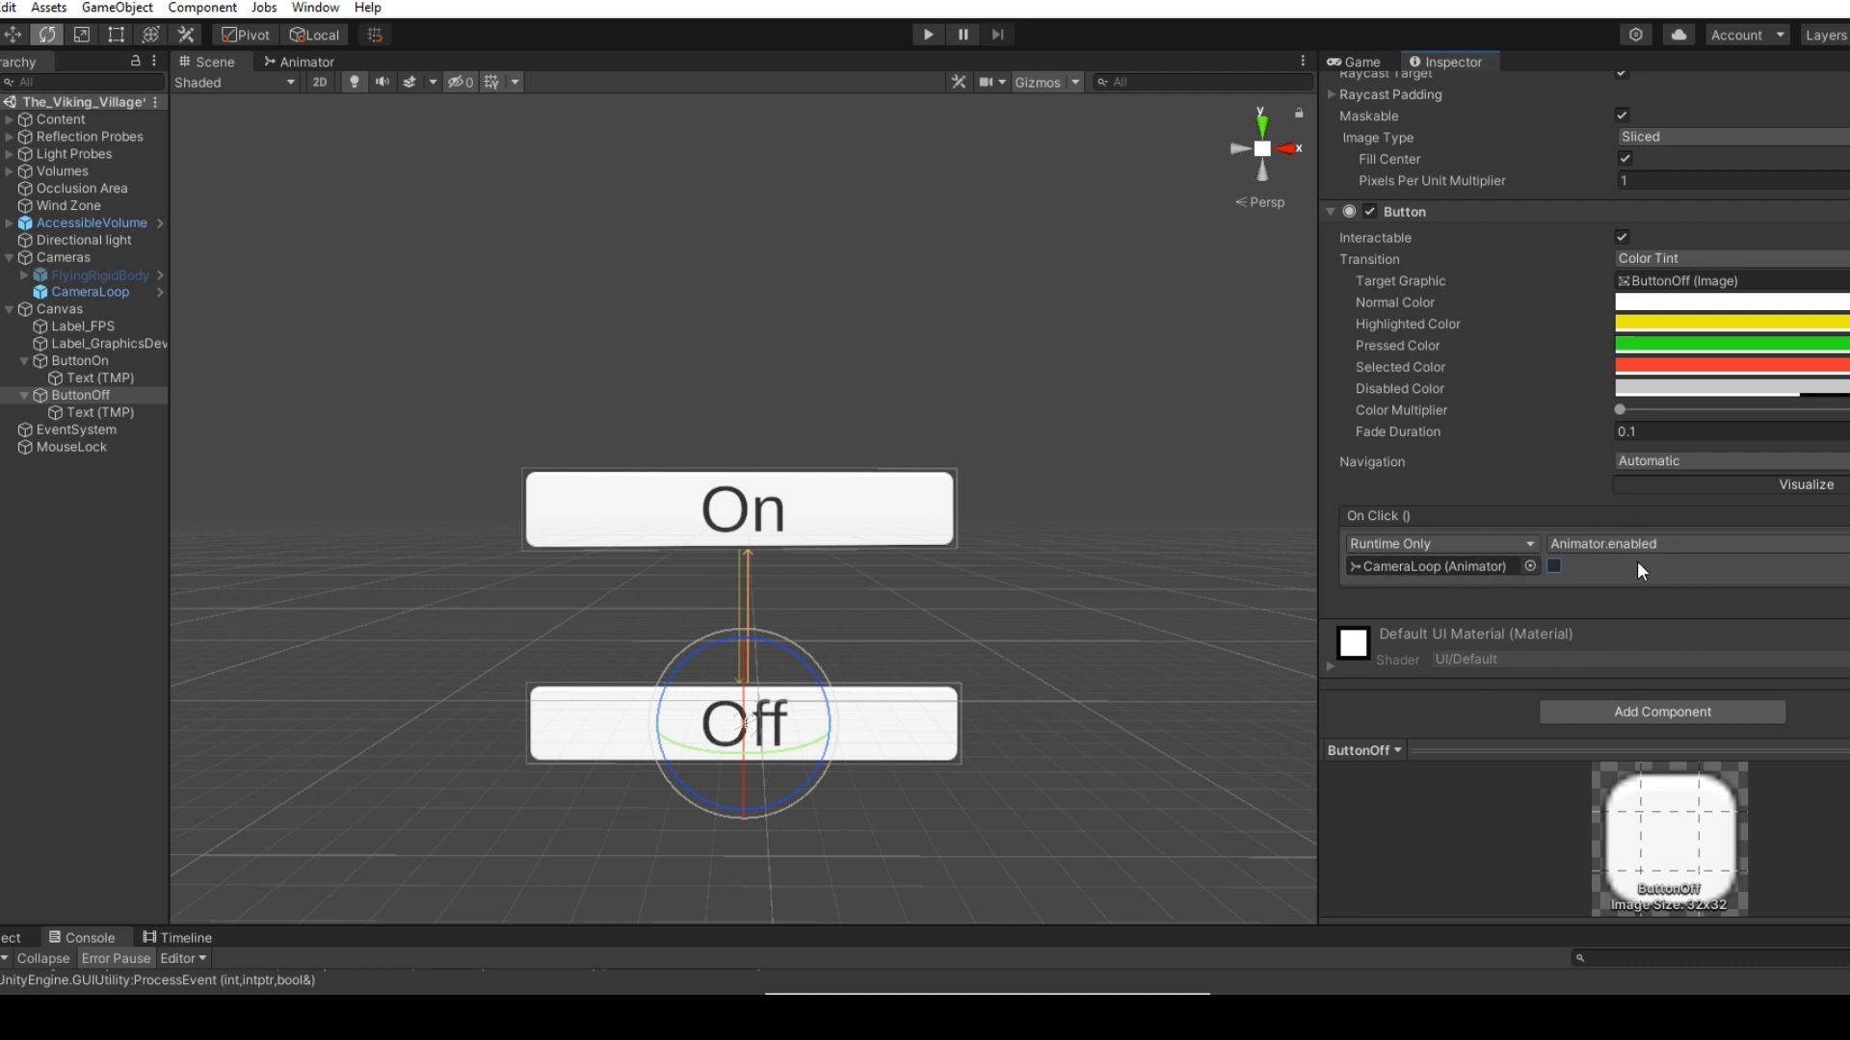
Step: Add an On Click event entry to ButtonOn and assign the CameraLoop object as its target
left_click(80, 363)
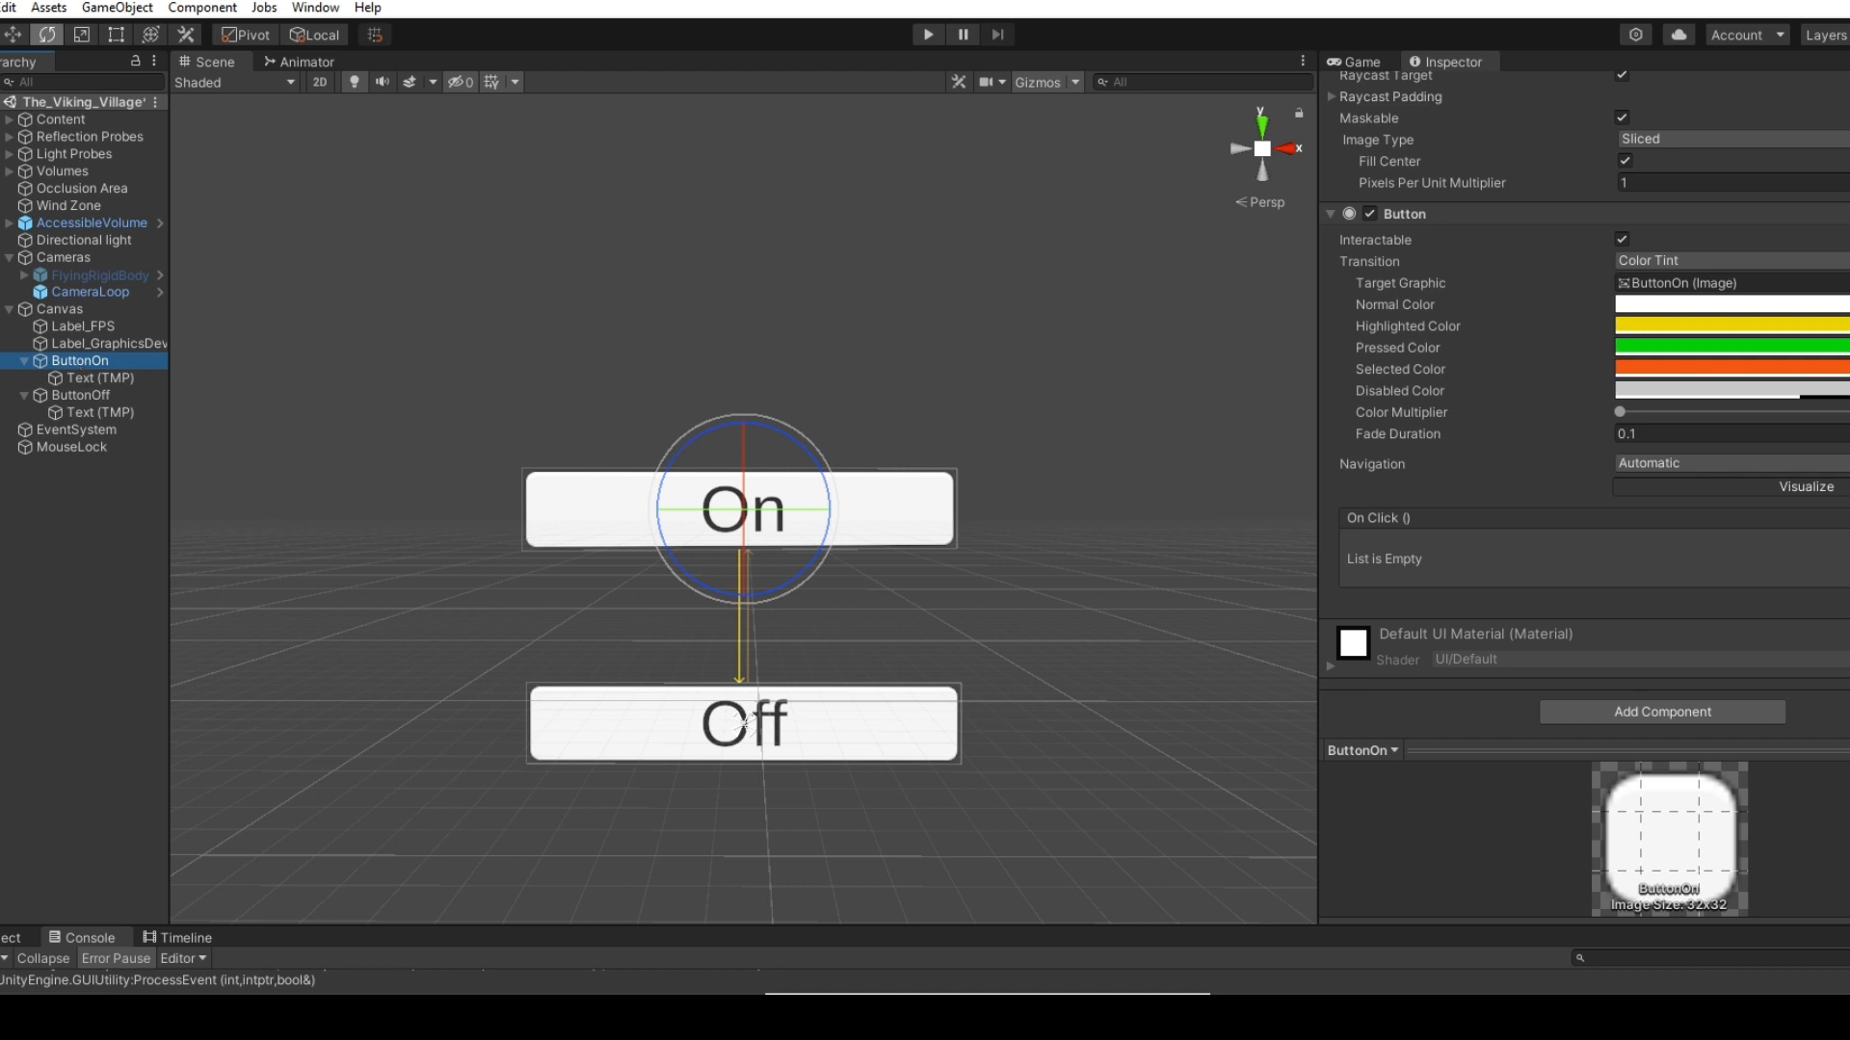
scroll(1424, 371, "up", 5)
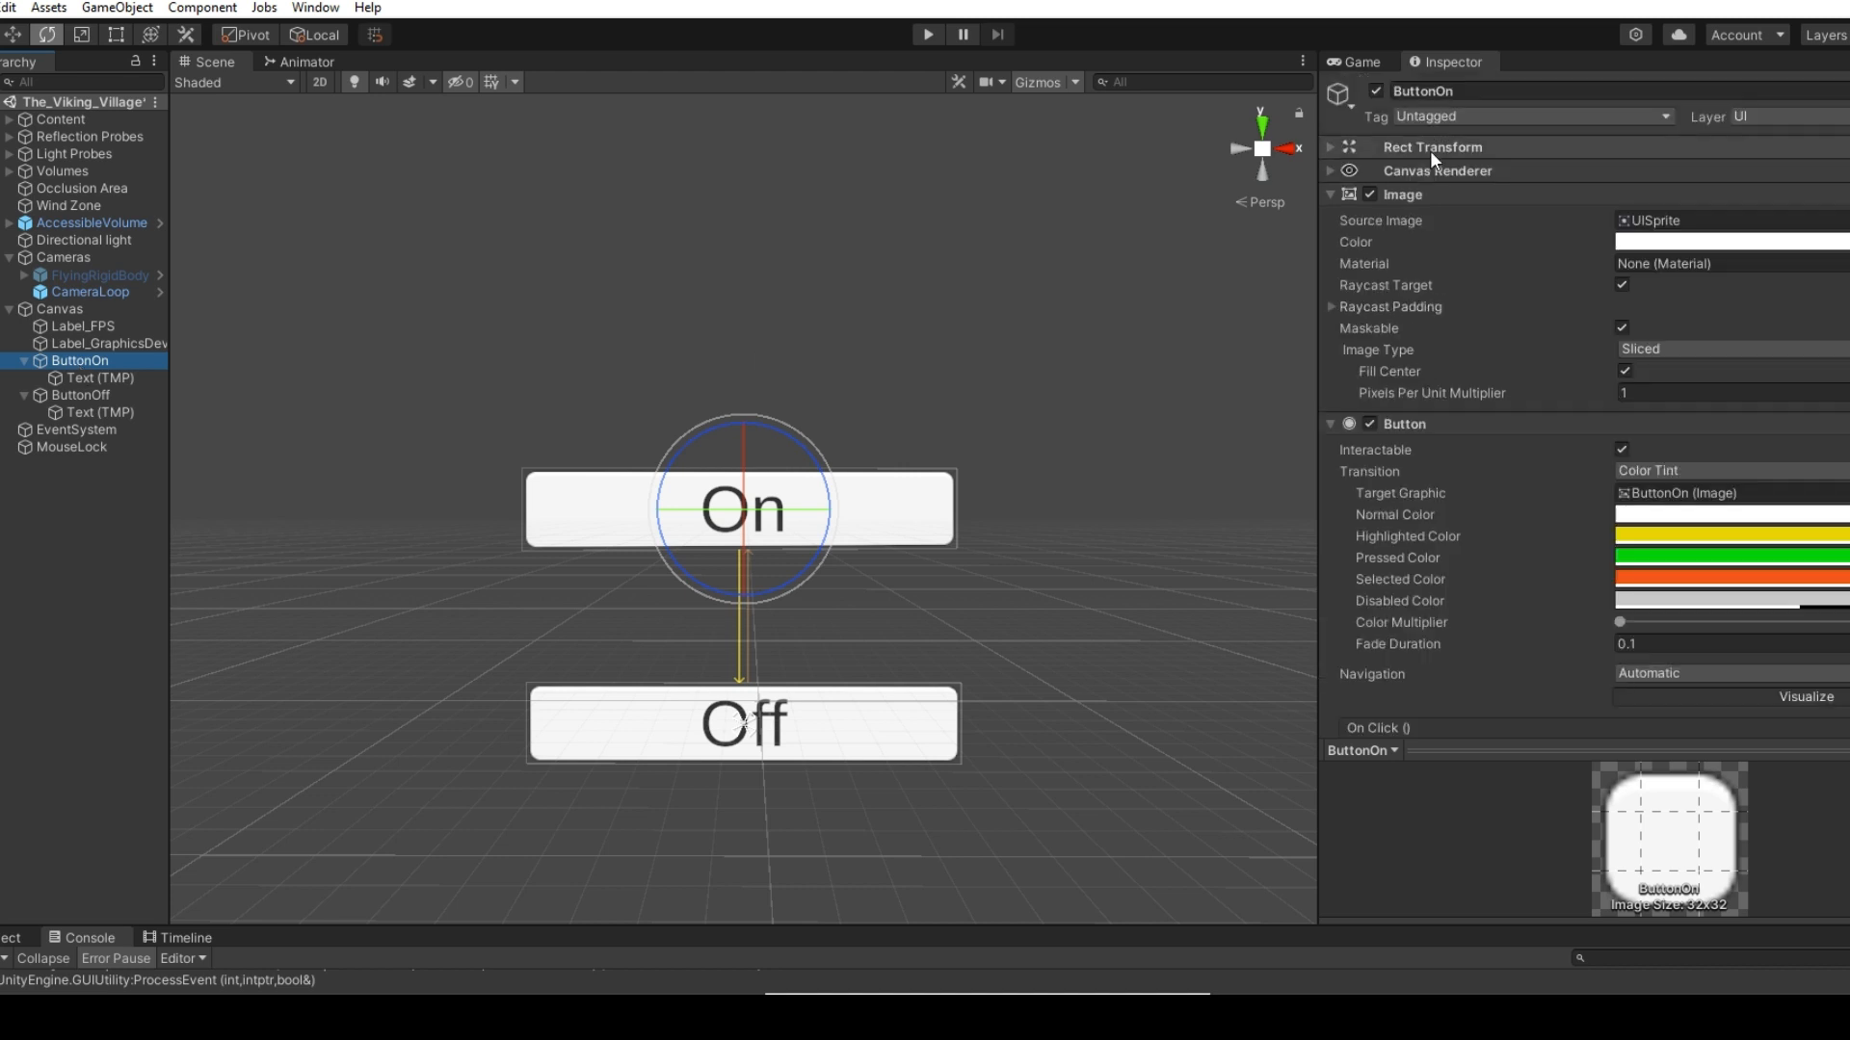
scroll(1492, 369, "down", 3)
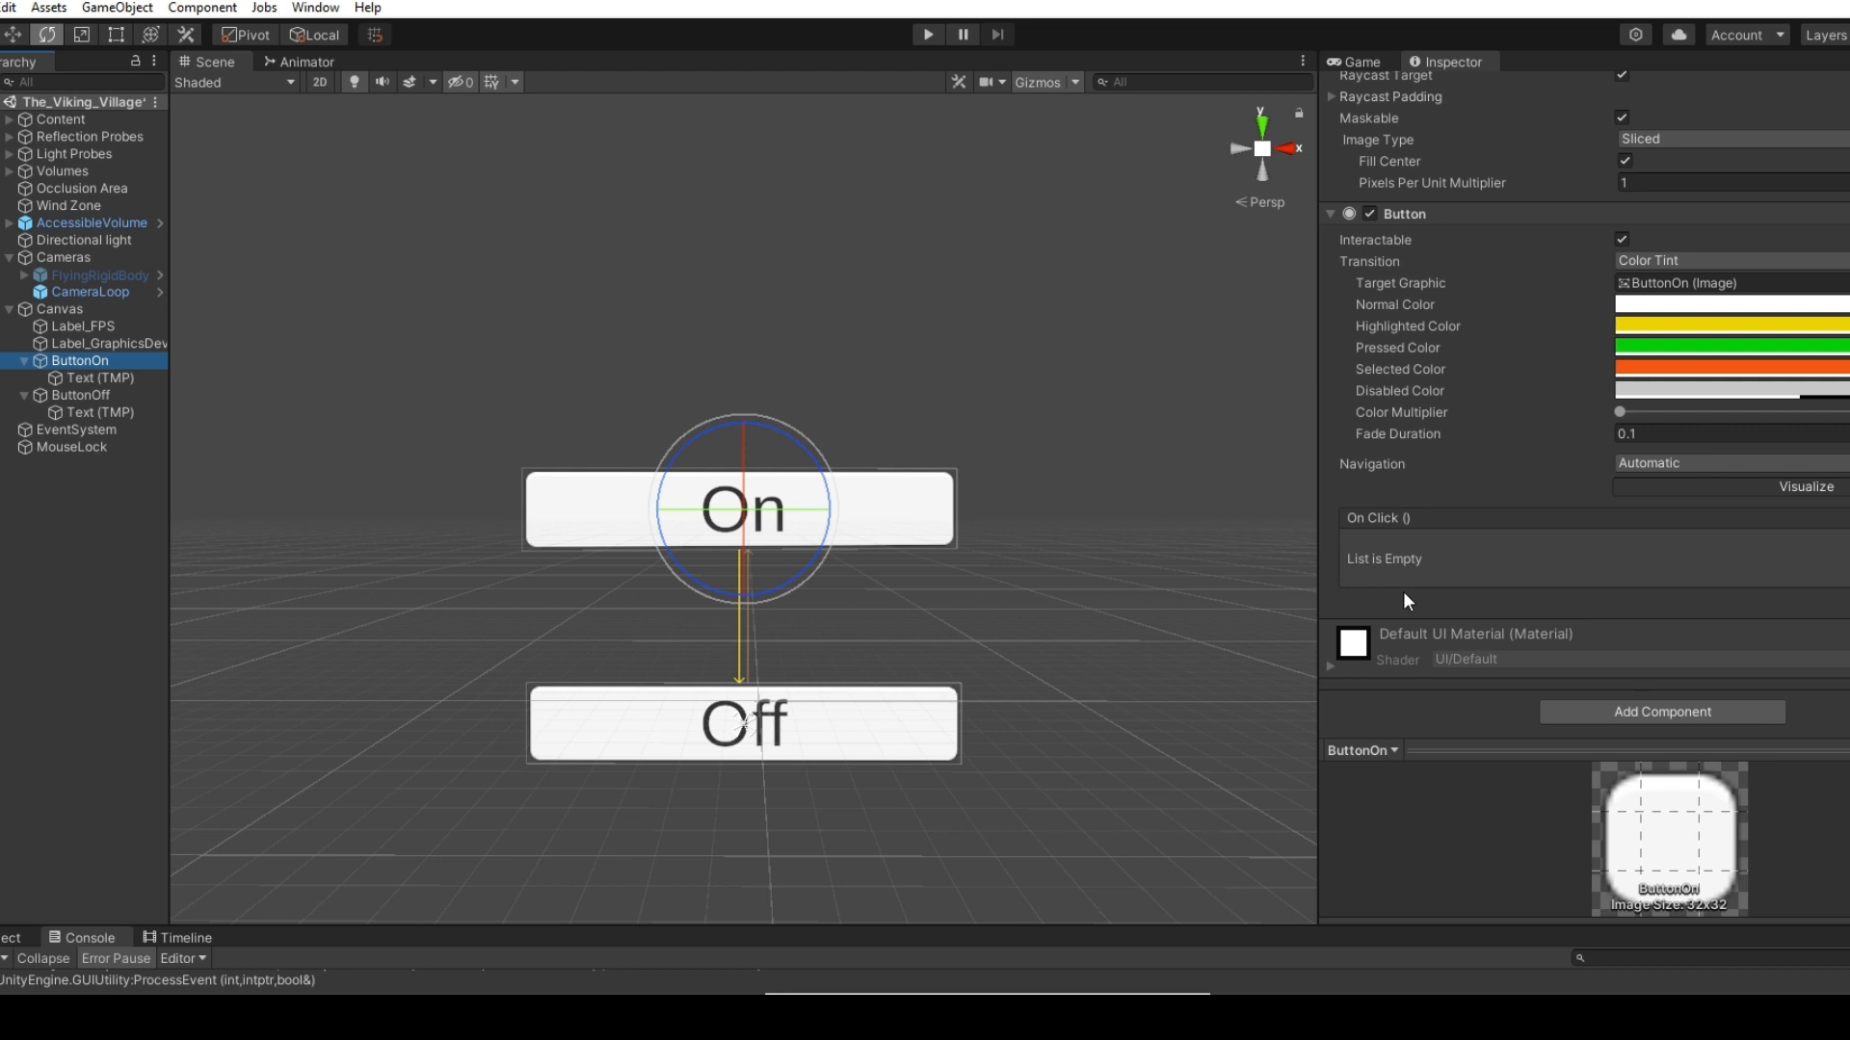
left_click(1848, 599)
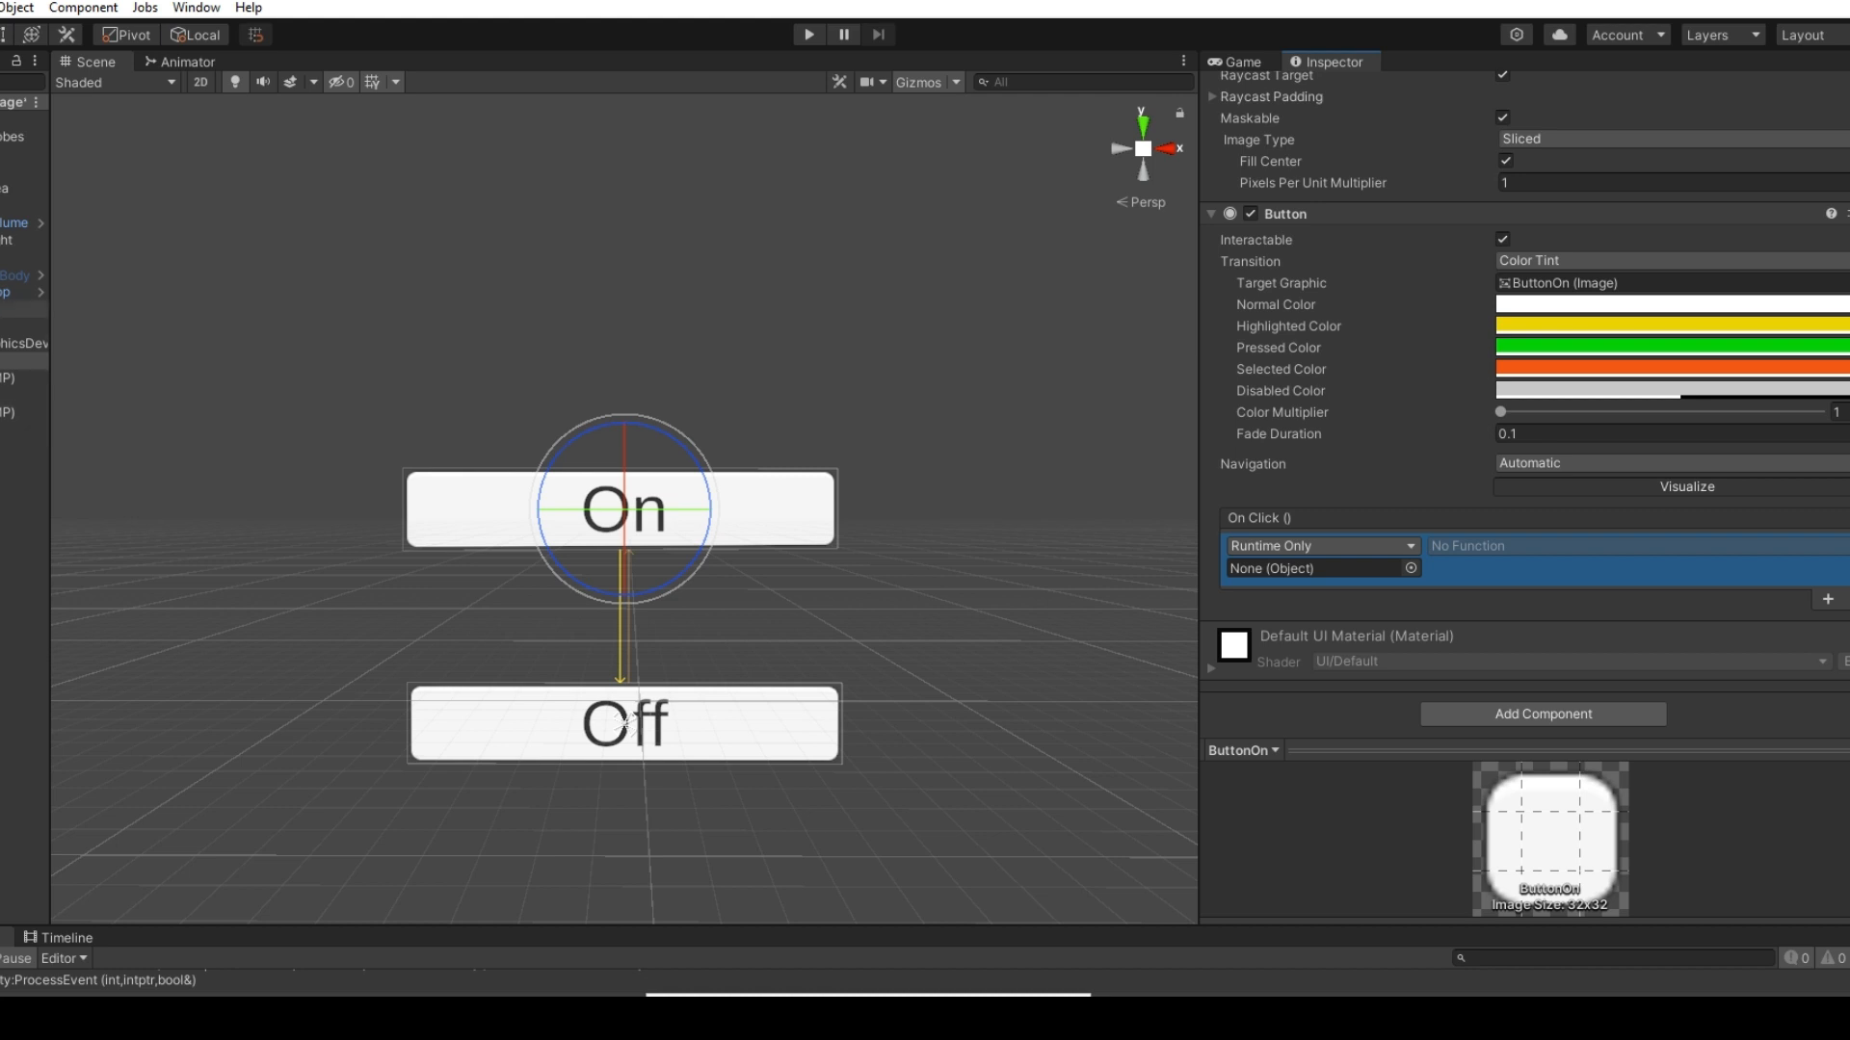
left_click_drag(6, 292, 1372, 570)
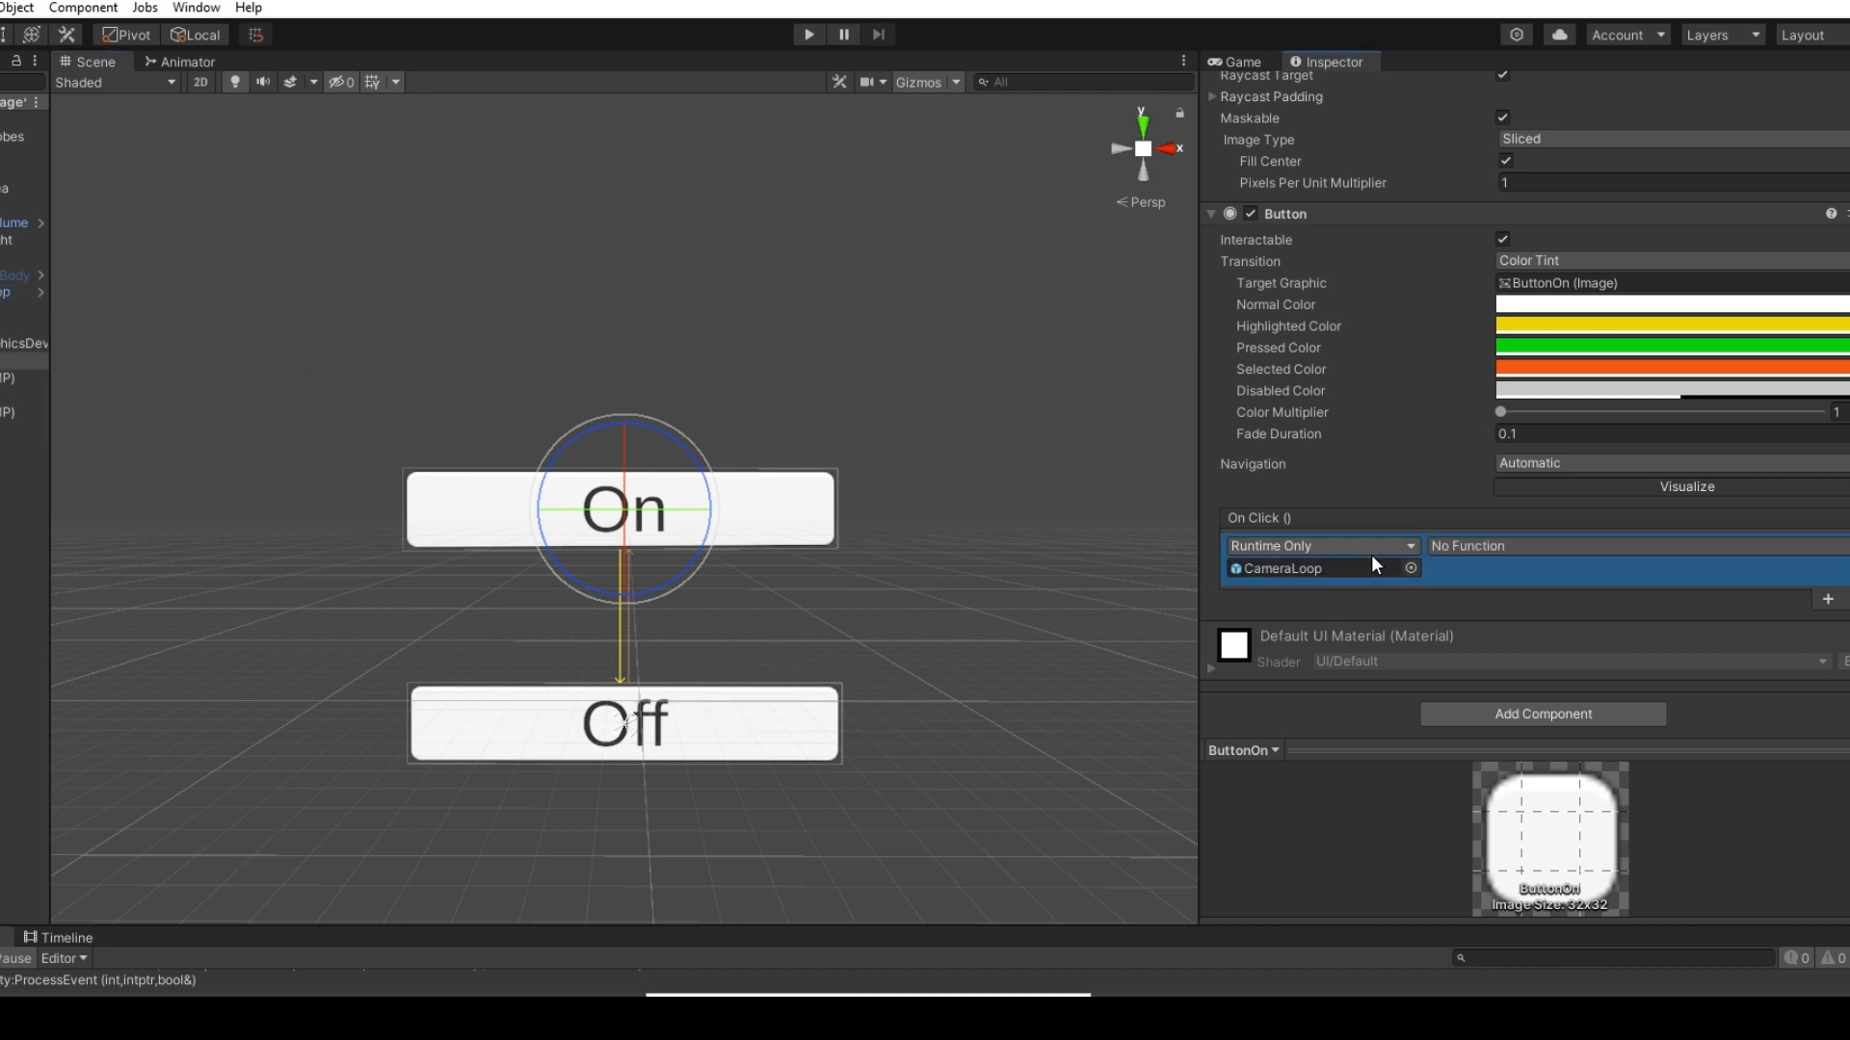
Step: Set the function of ButtonOn's On Click entry to the Animator's bool enabled property, with its value checked
left_click(1528, 548)
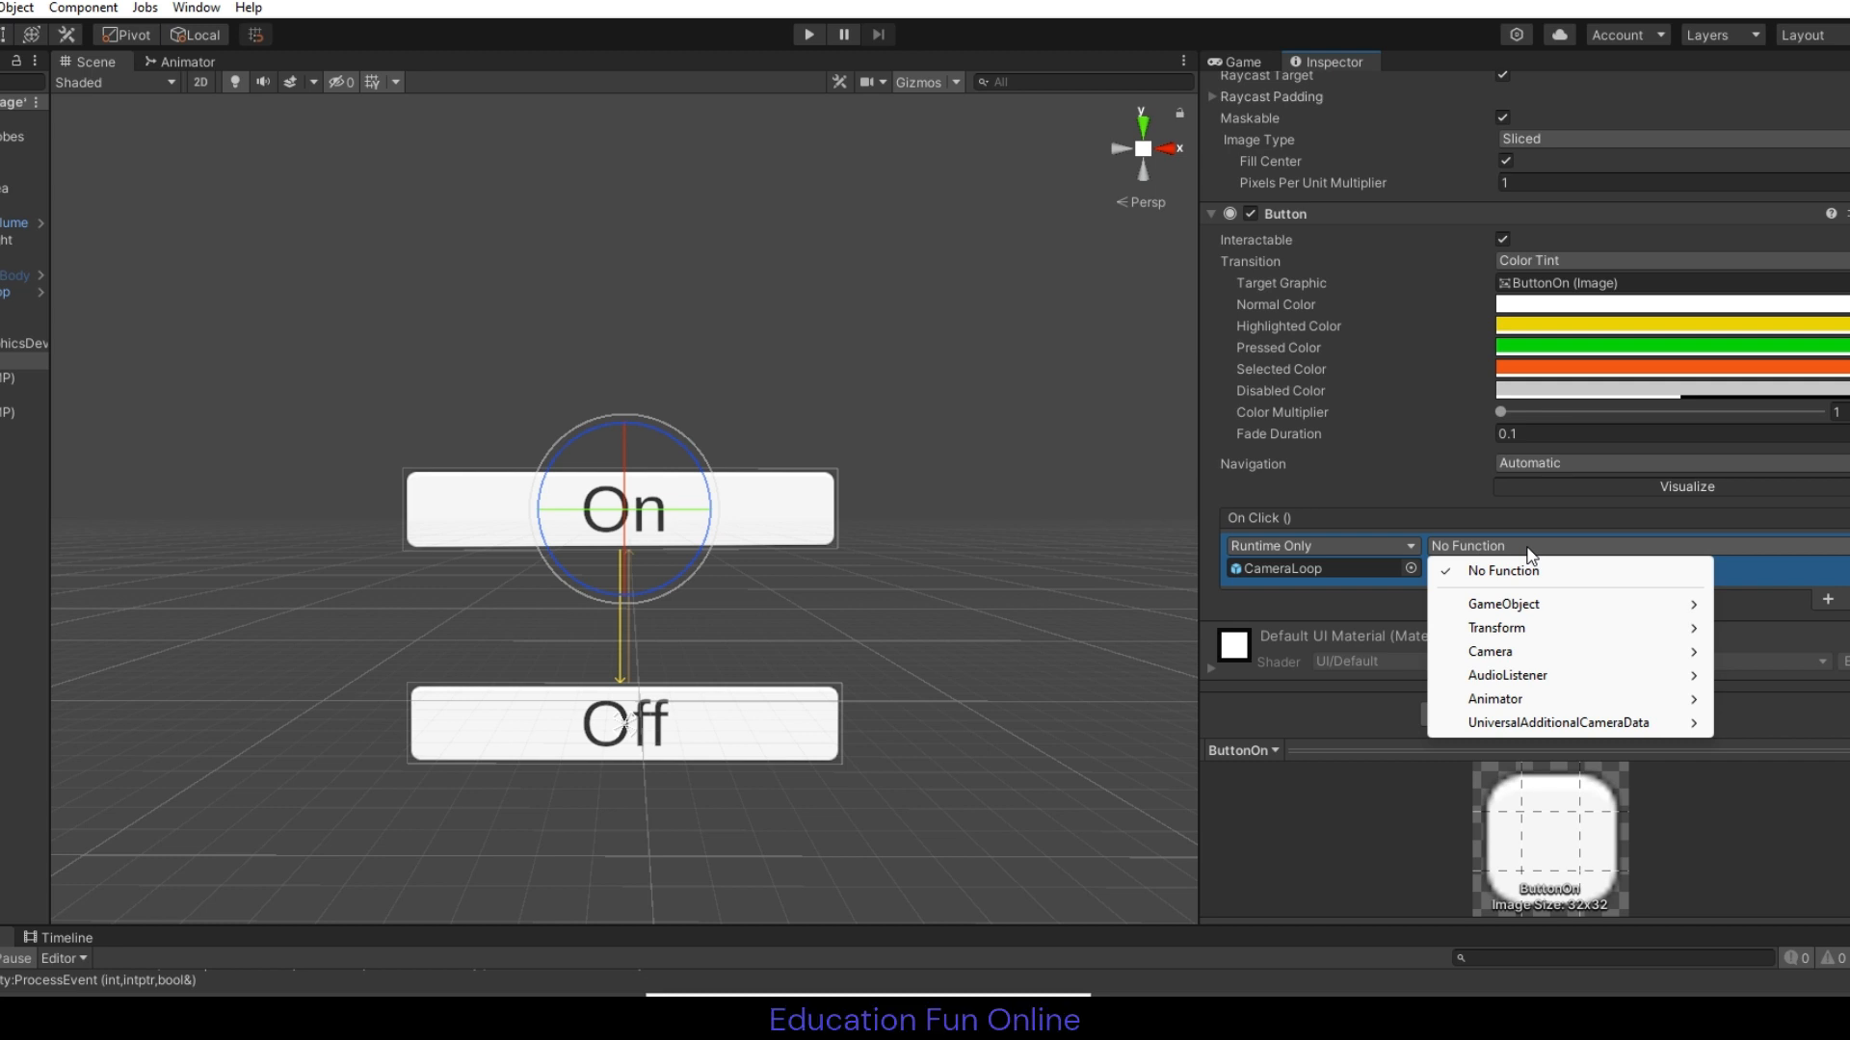
mouse_move(1521, 706)
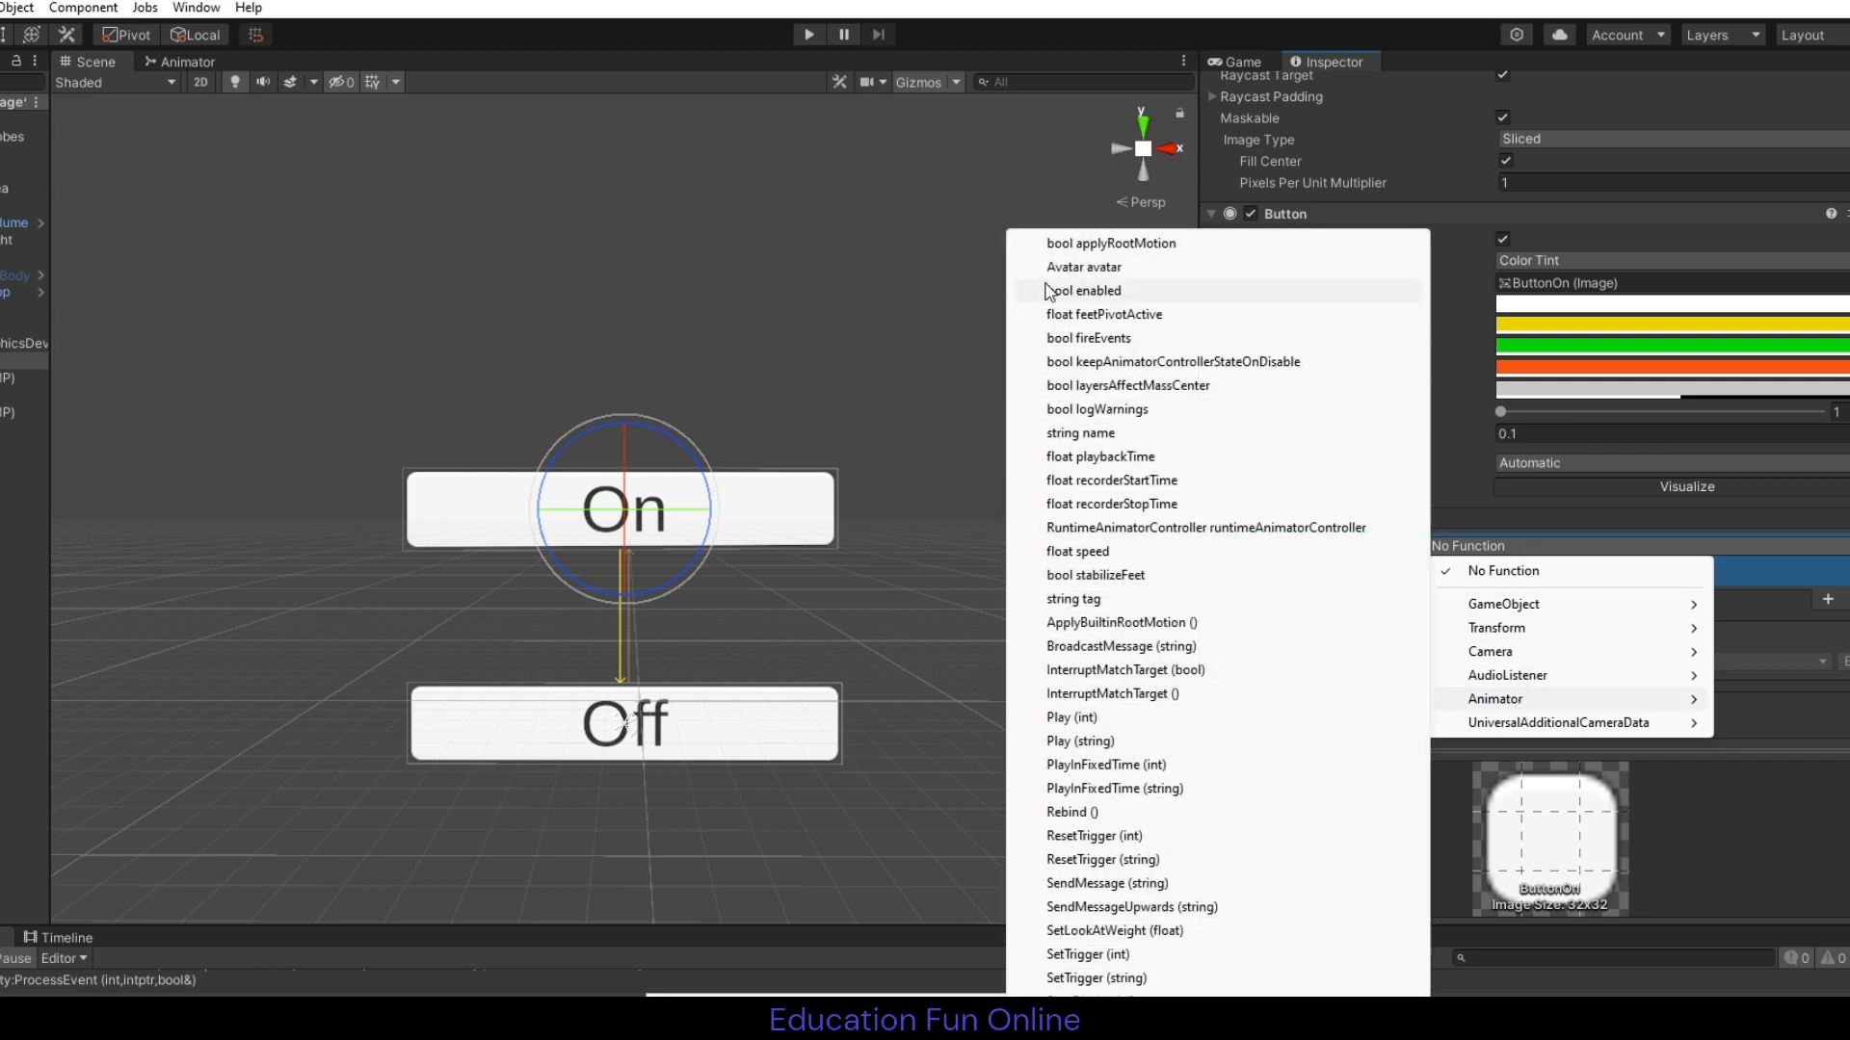
left_click(1082, 292)
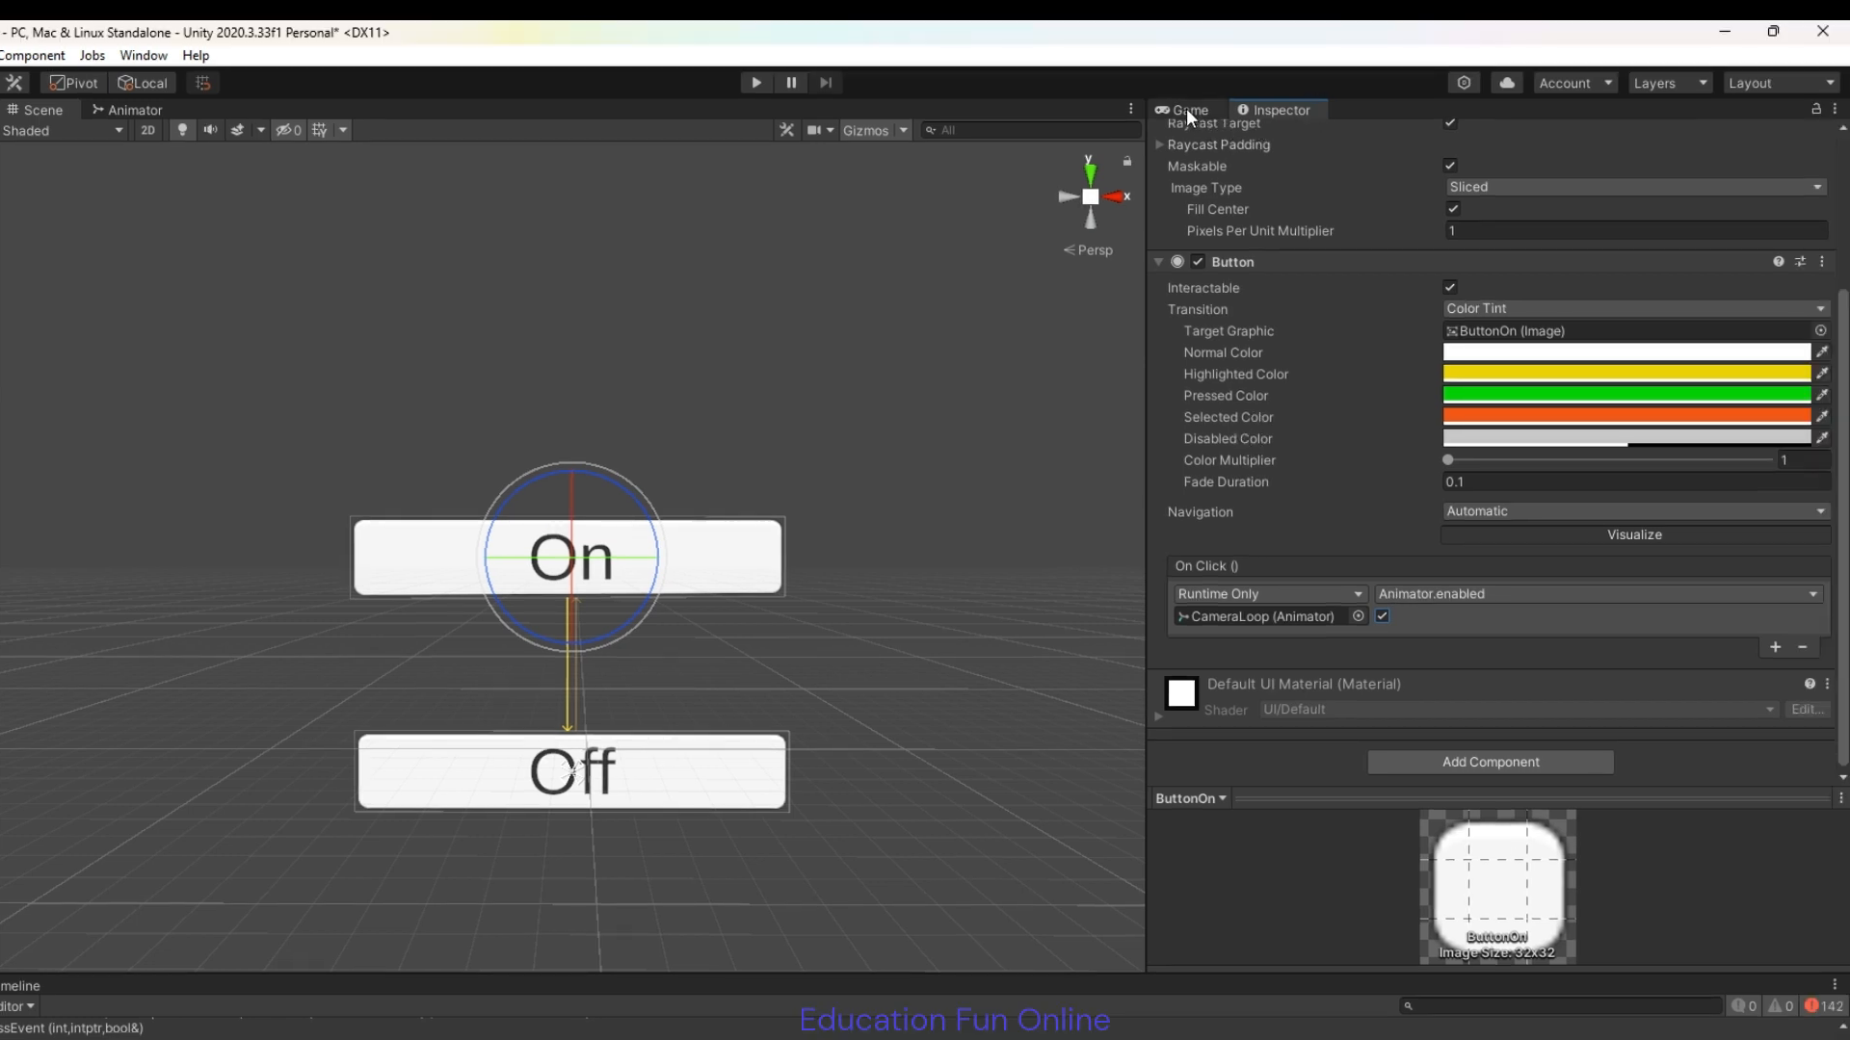
Step: Play the scene in an enlarged Game view and test the Off button on the moving camera
left_click(1189, 110)
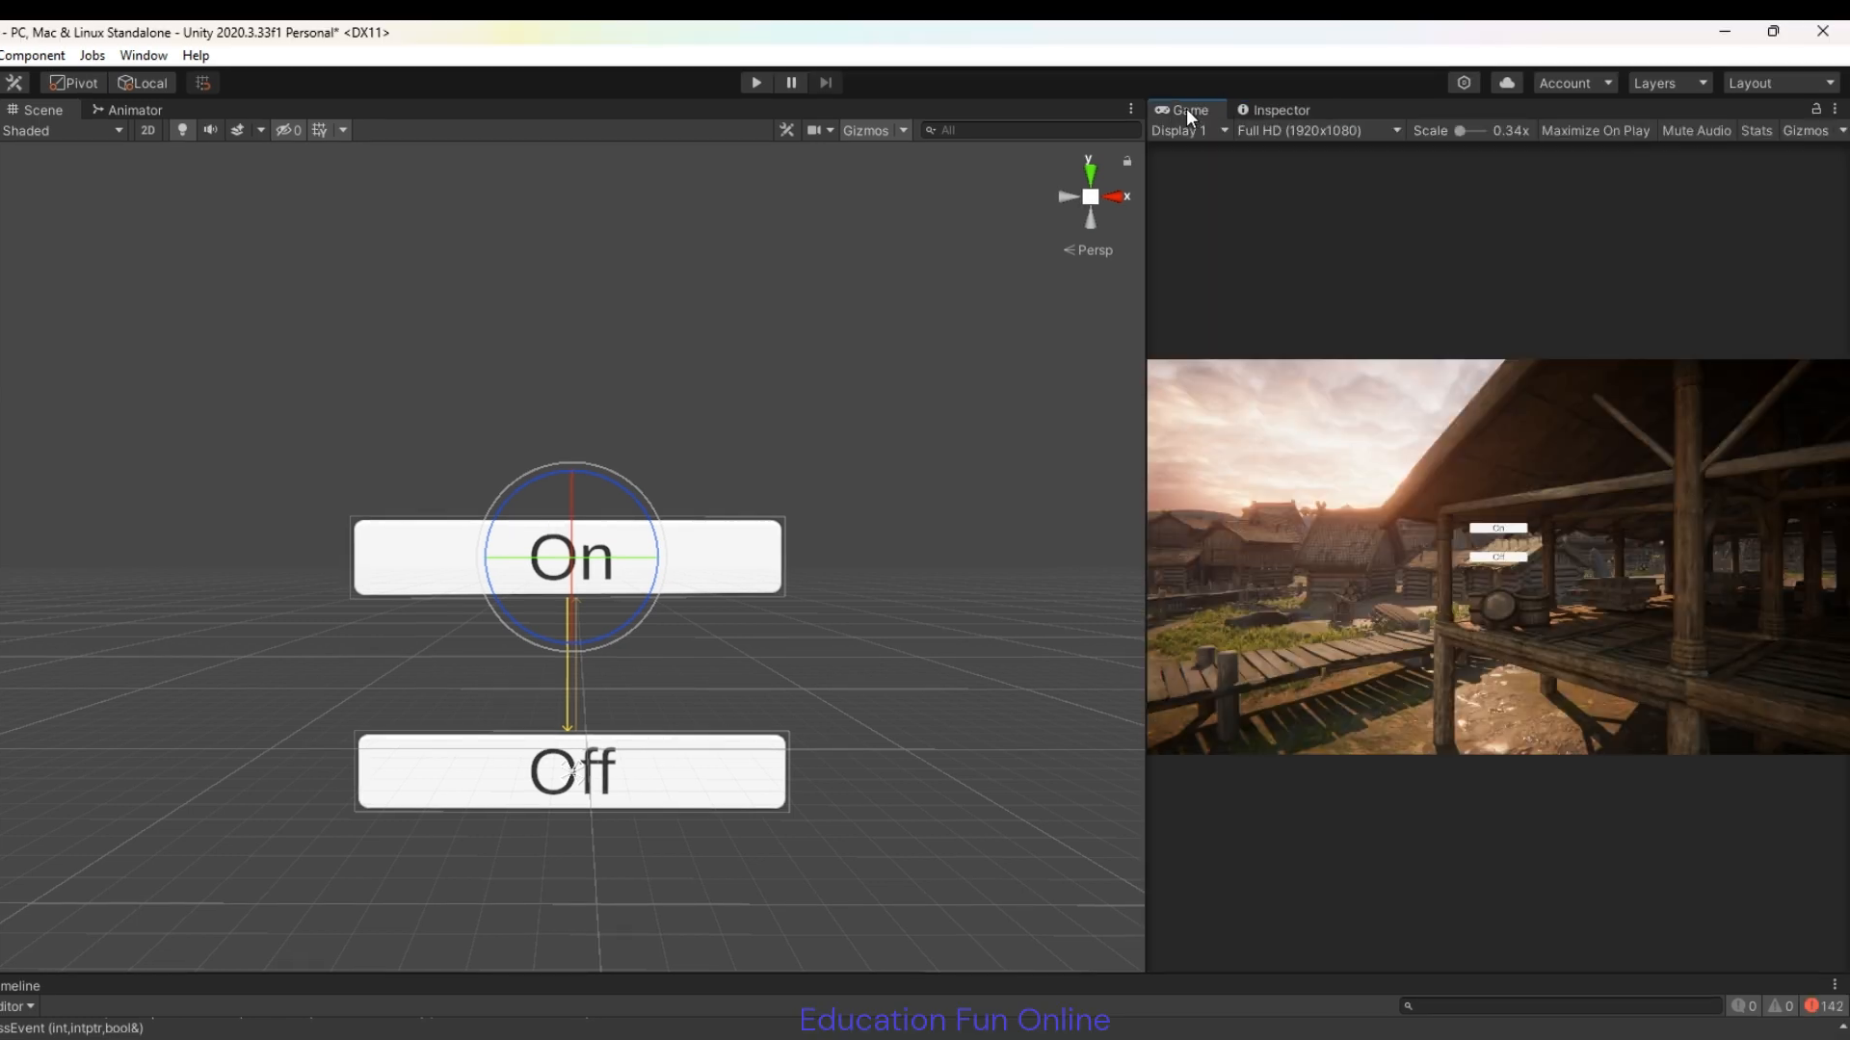
left_click(1835, 109)
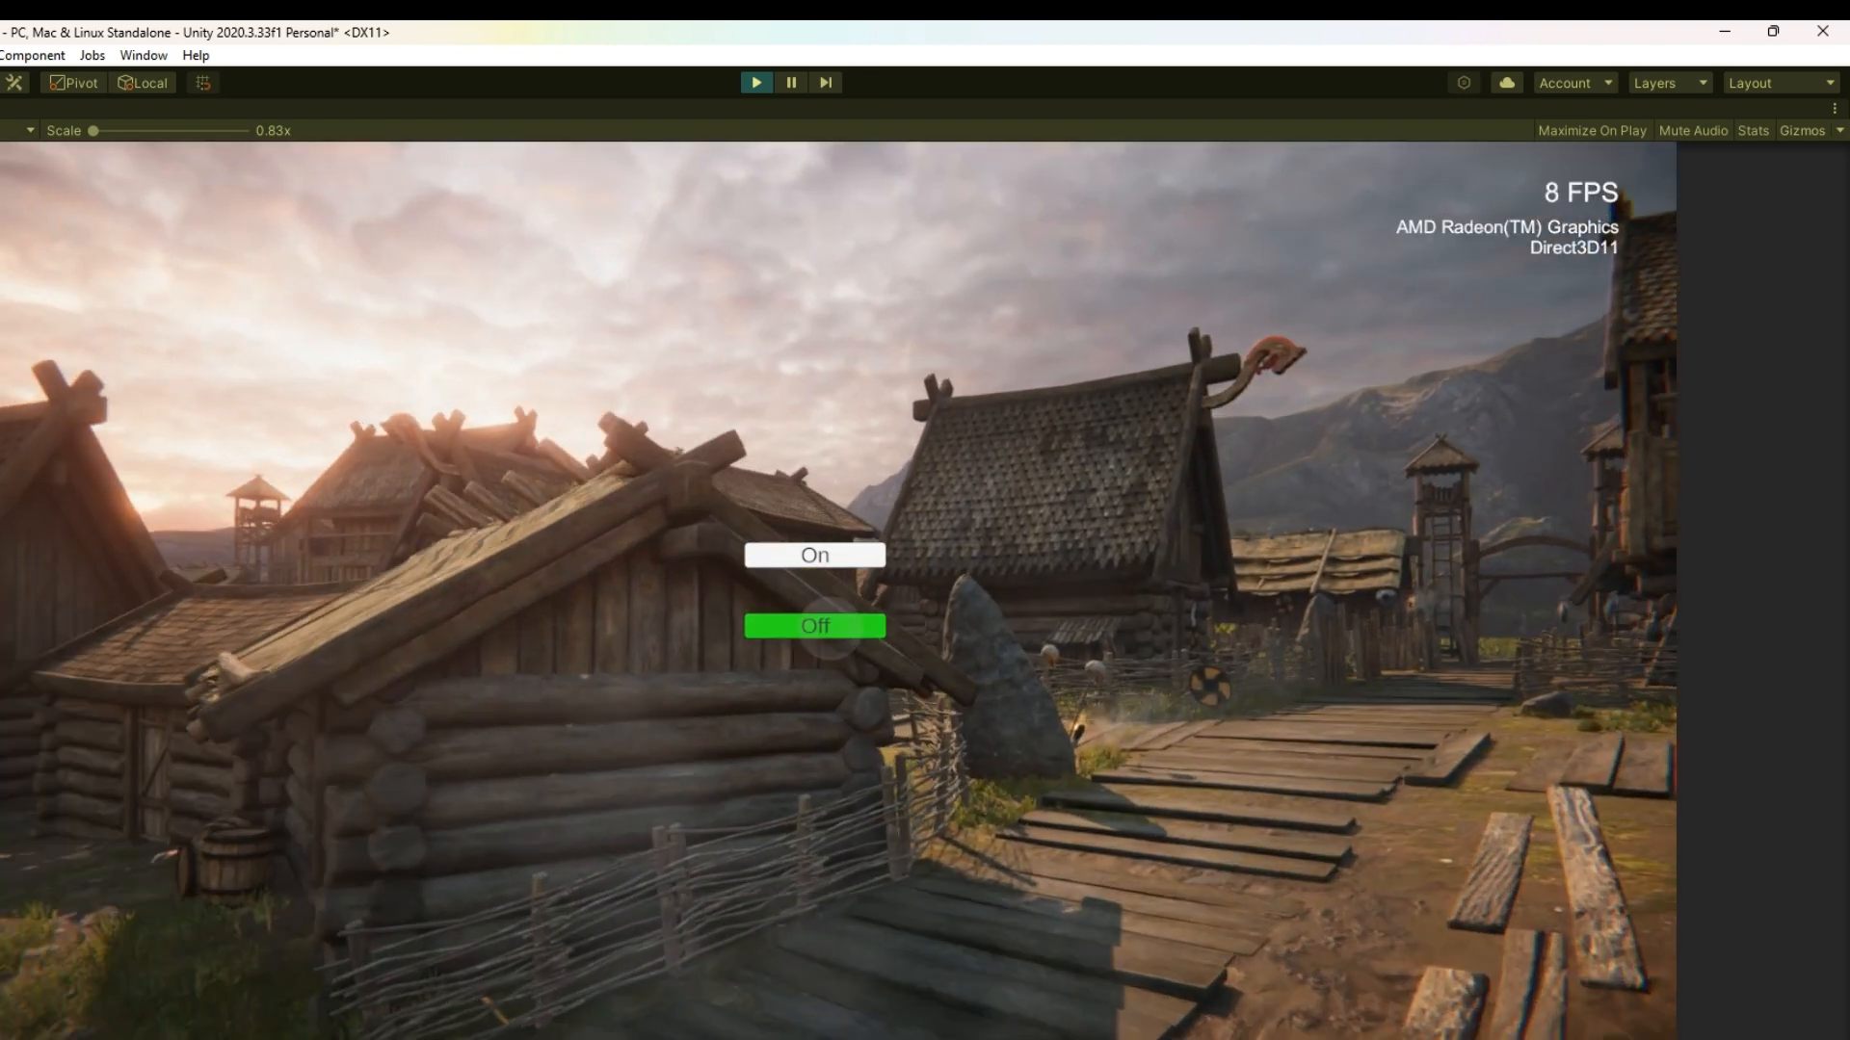
left_click(815, 626)
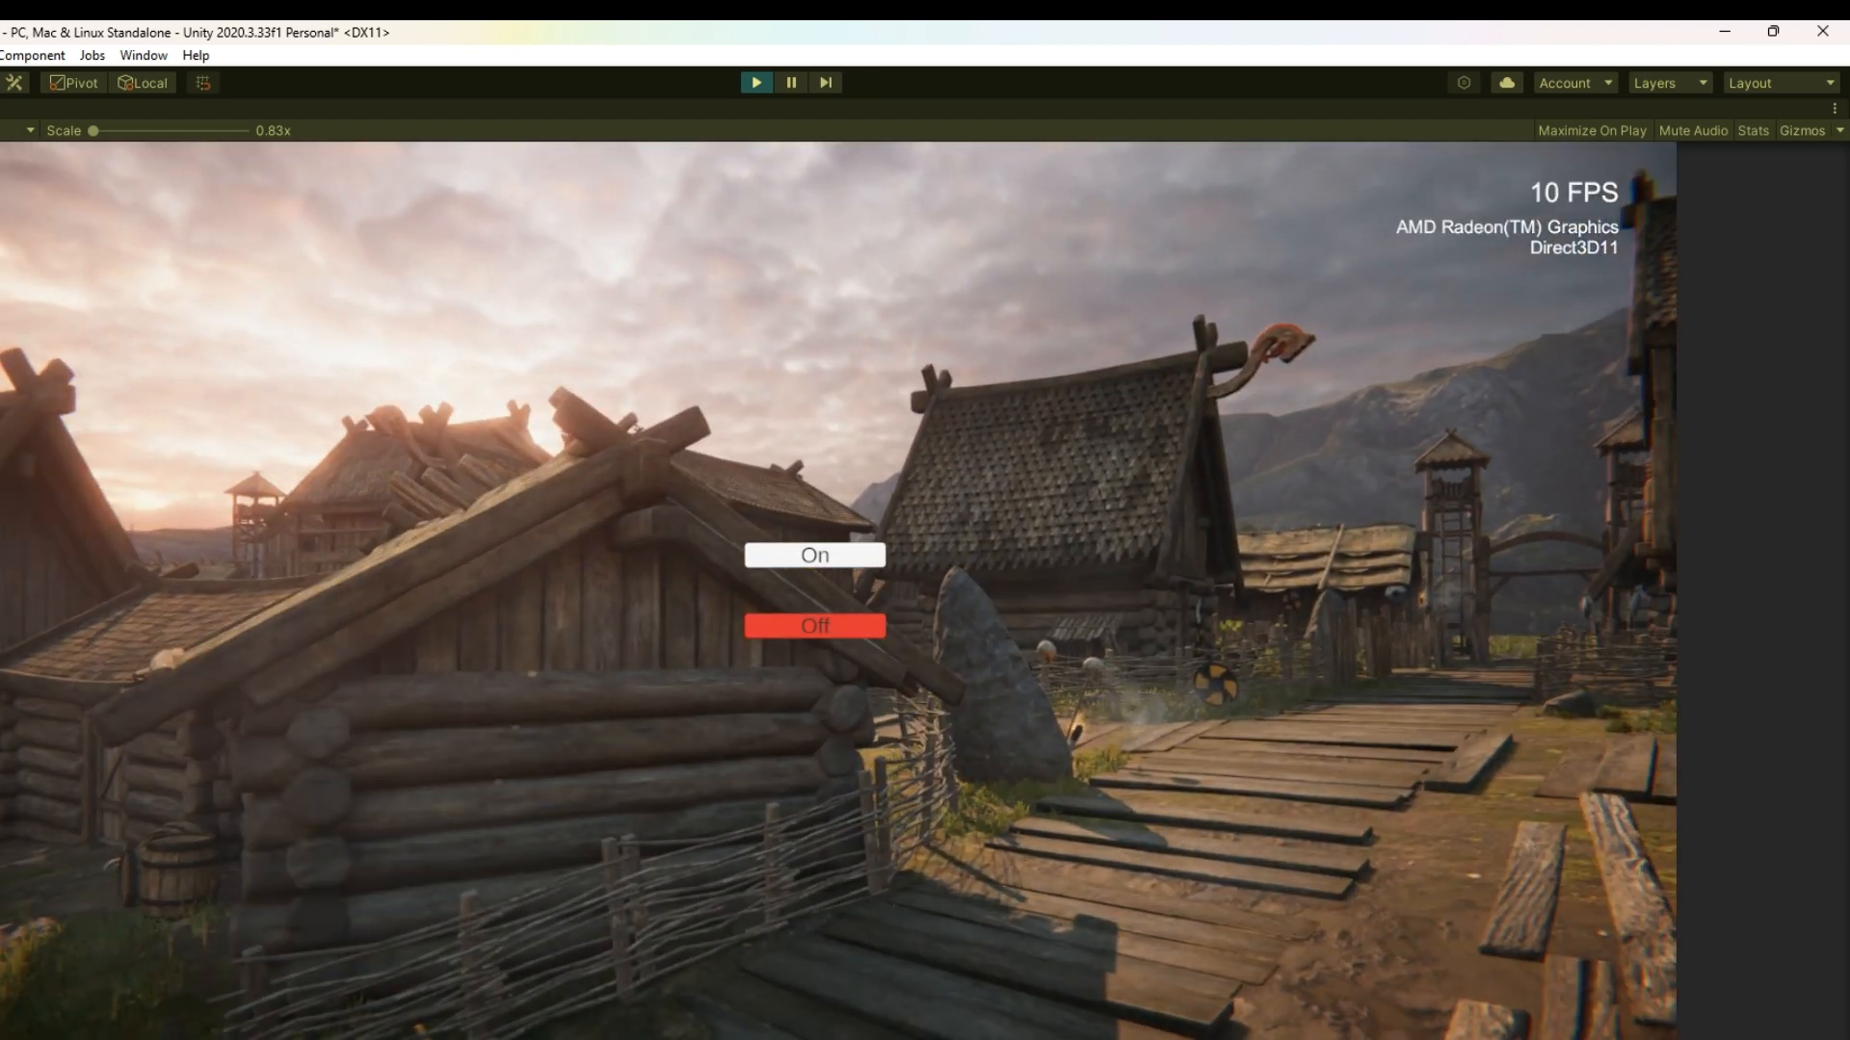